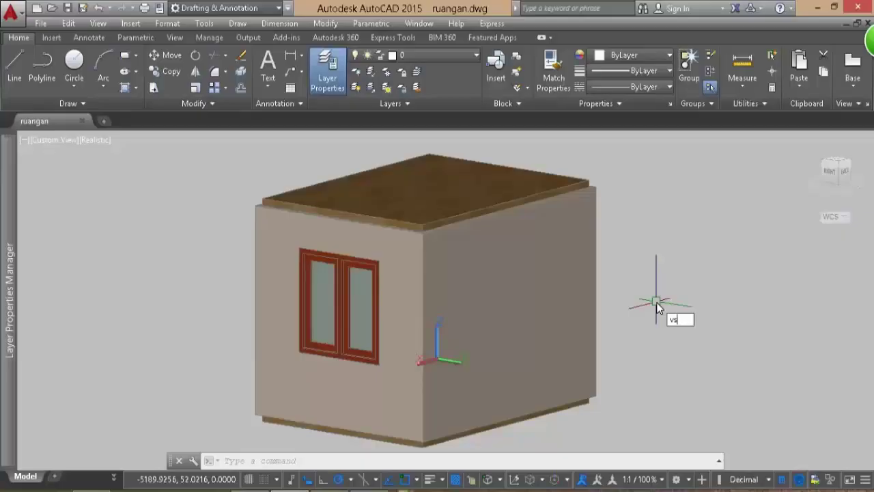
- Switch the visual style to 2D Wireframe
text(current)
key(Return)
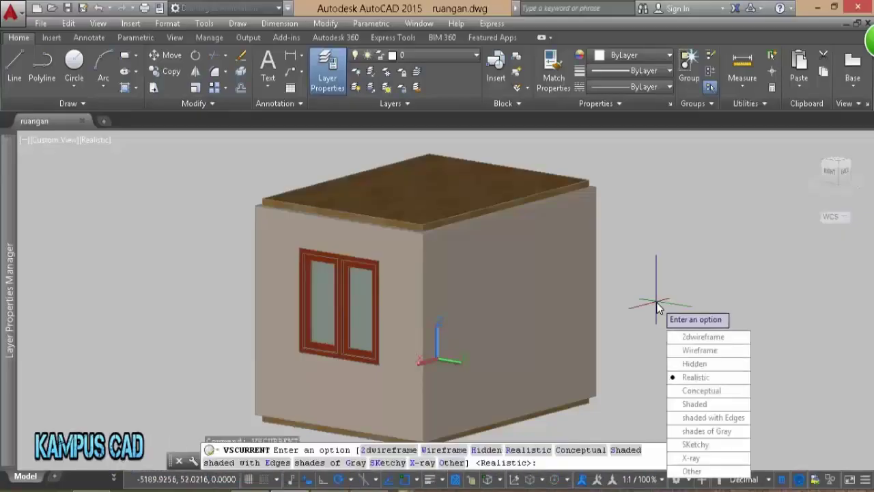
text(2)
key(Return)
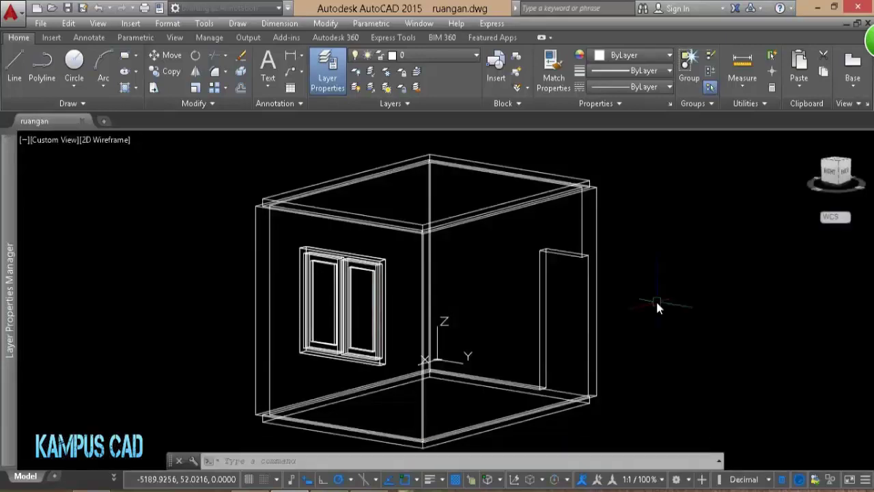
- Show the room in top plan view and pan it into position
text(plan)
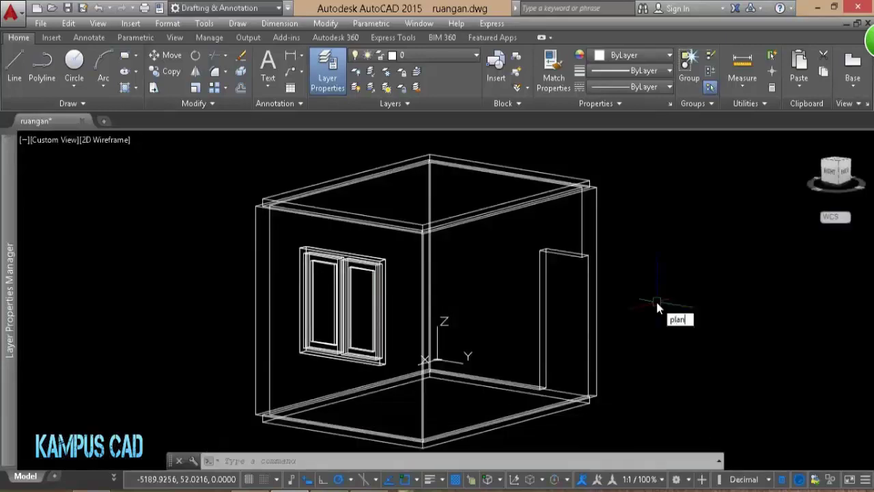
key(Return)
key(Return)
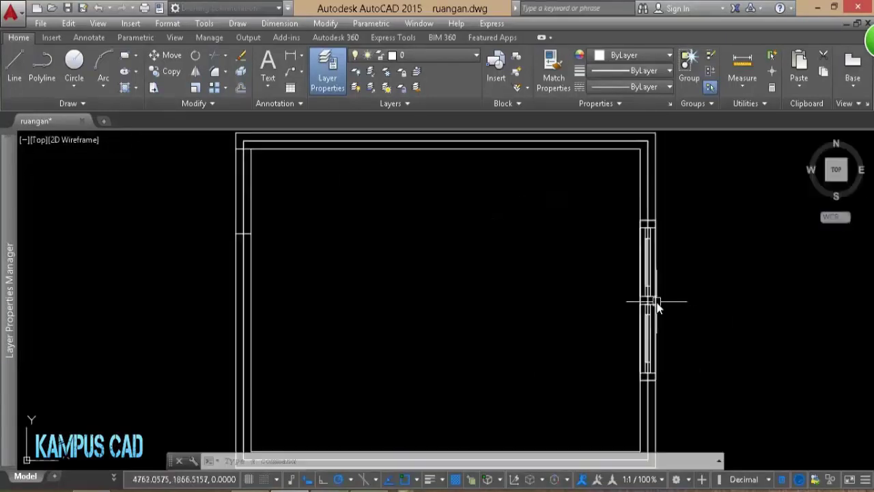
scroll(579, 232, down, 2)
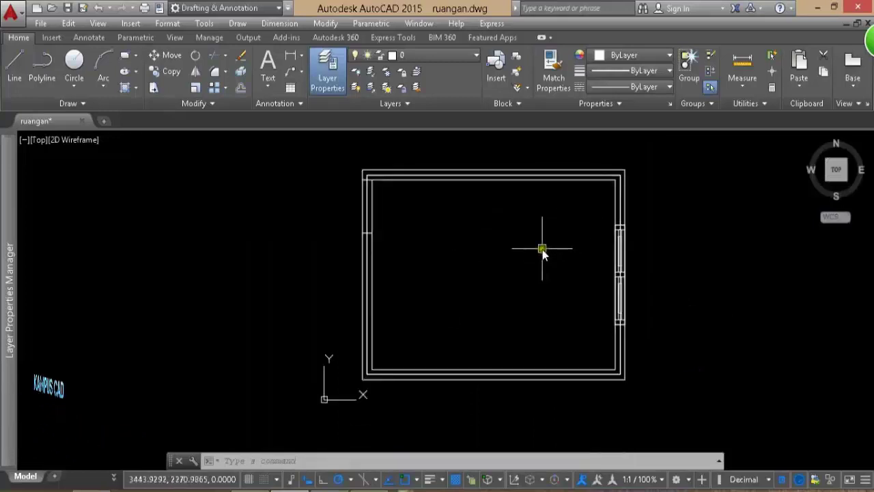
middle_drag(464, 248, 492, 276)
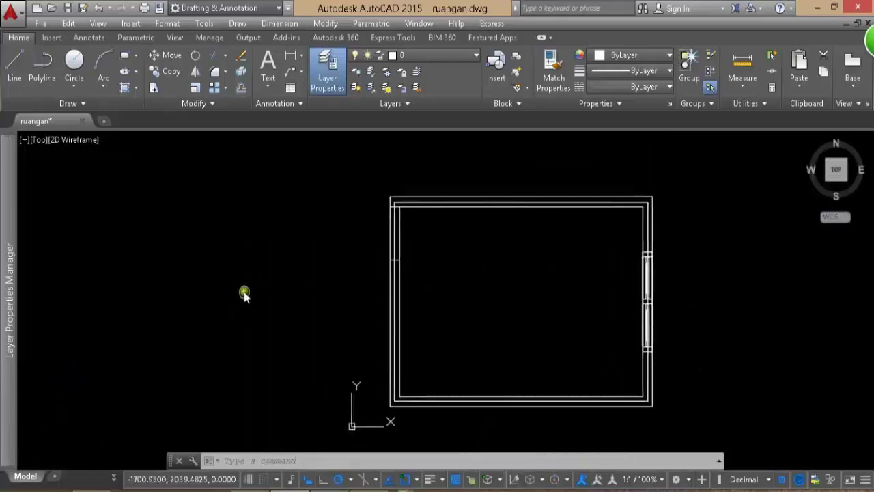
middle_drag(244, 294, 336, 308)
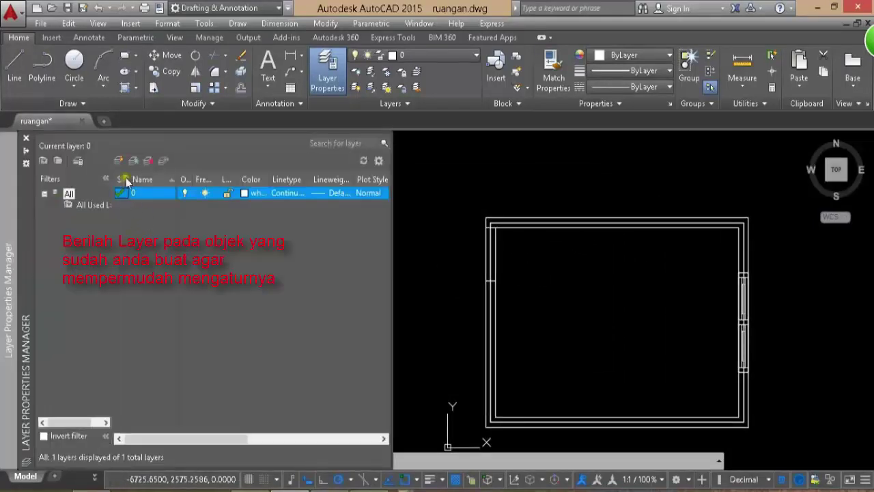
- Add a new Plafond layer and orbit the room back into a 3D view
click(114, 161)
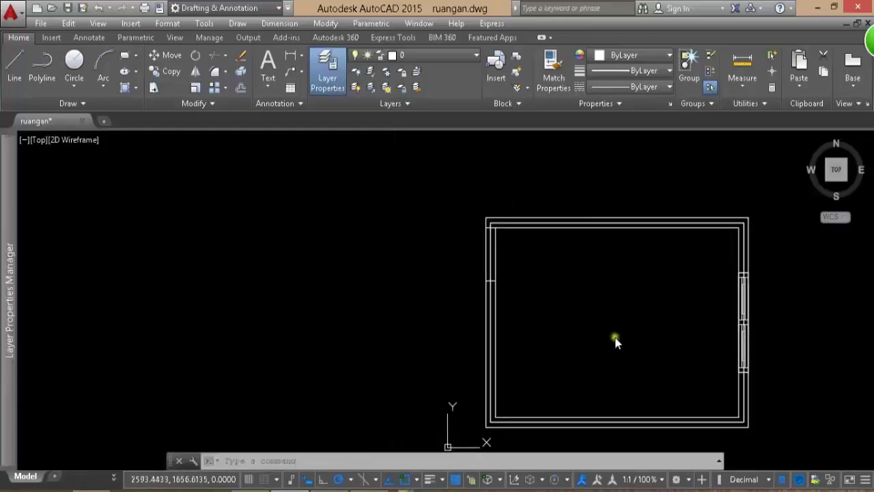
mouse_move(614, 342)
shift+middle_down()
mouse_move(675, 228)
mouse_move(709, 353)
mouse_move(683, 310)
mouse_move(629, 280)
mouse_move(638, 316)
shift+middle_up()
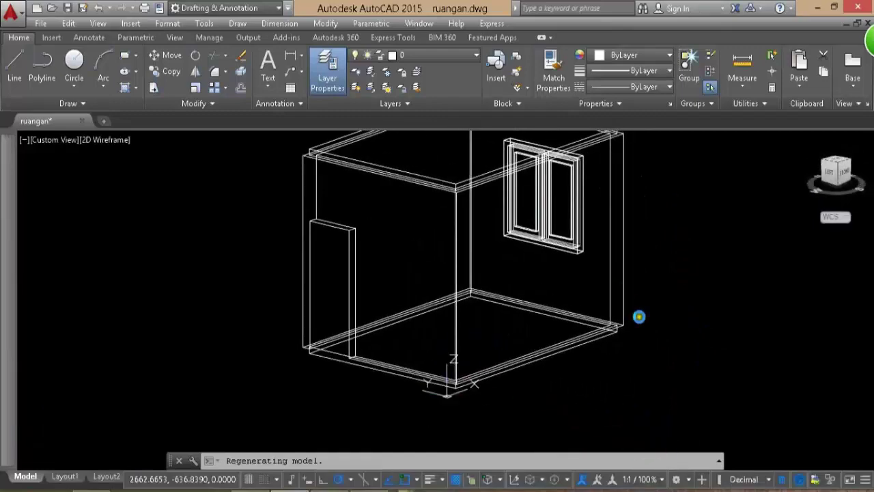
- Move the ceiling slab onto the Plafond layer through its Properties
click(362, 159)
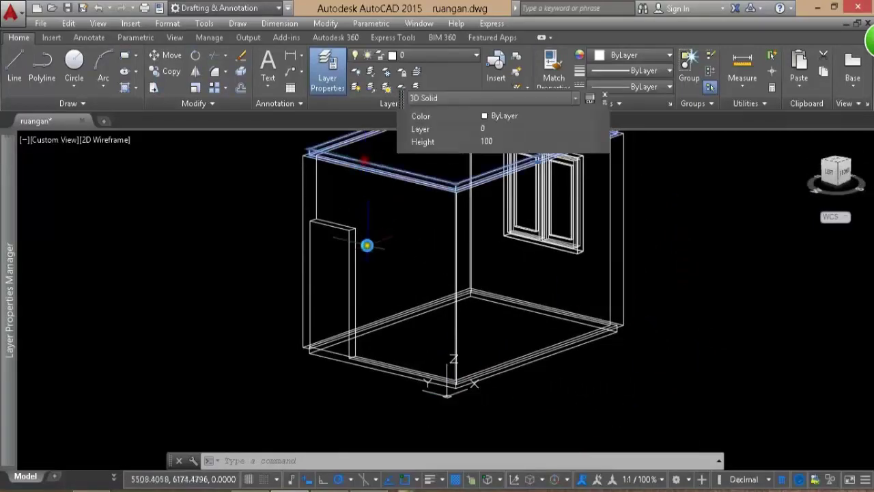
shift+middle_drag(367, 244, 284, 335)
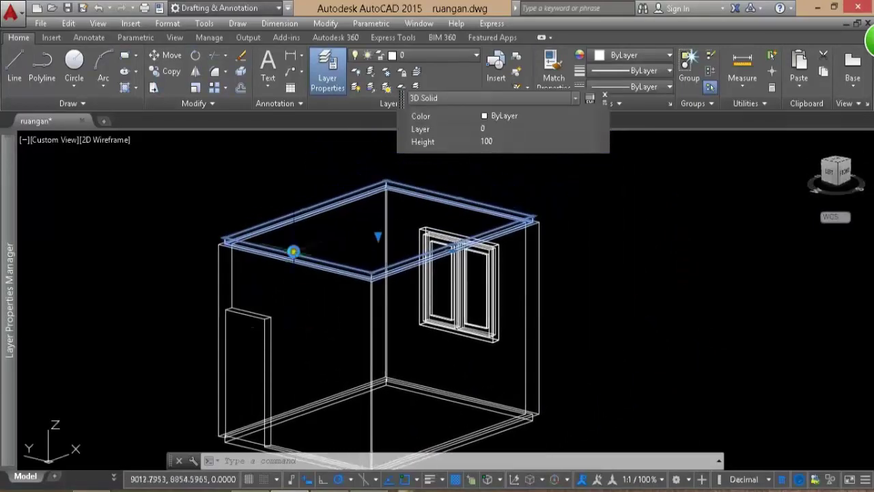
right_click(306, 240)
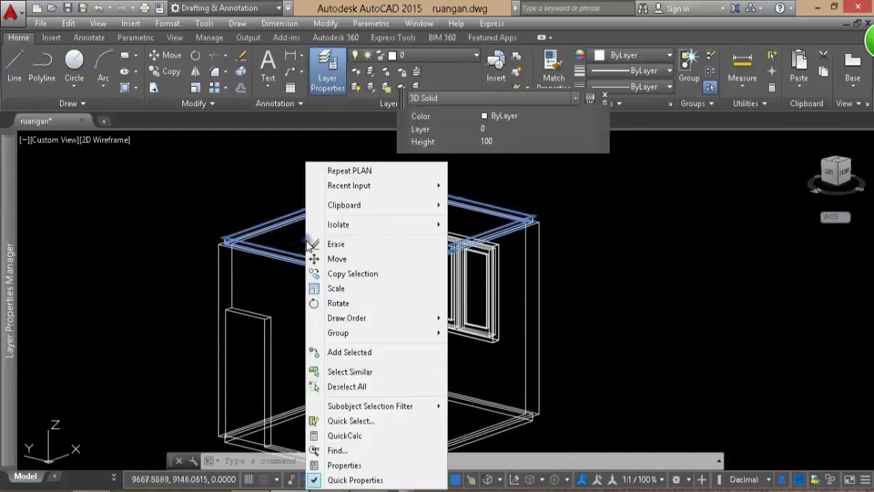
click(340, 465)
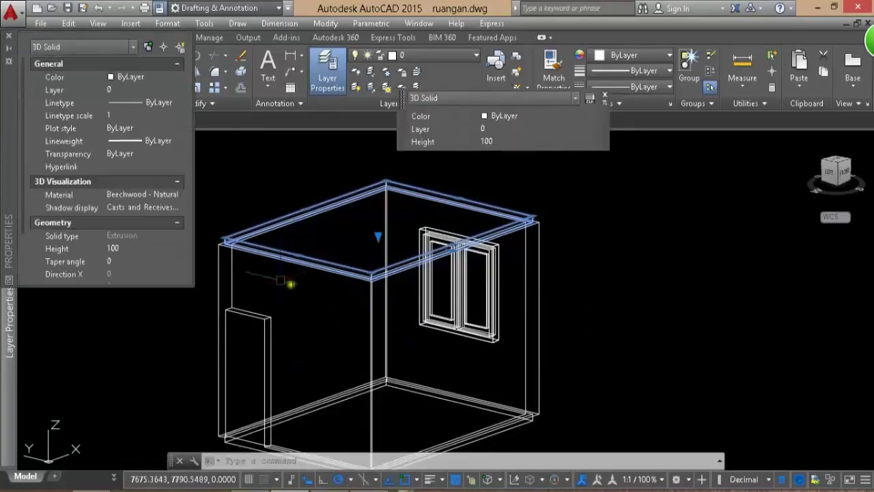
click(116, 90)
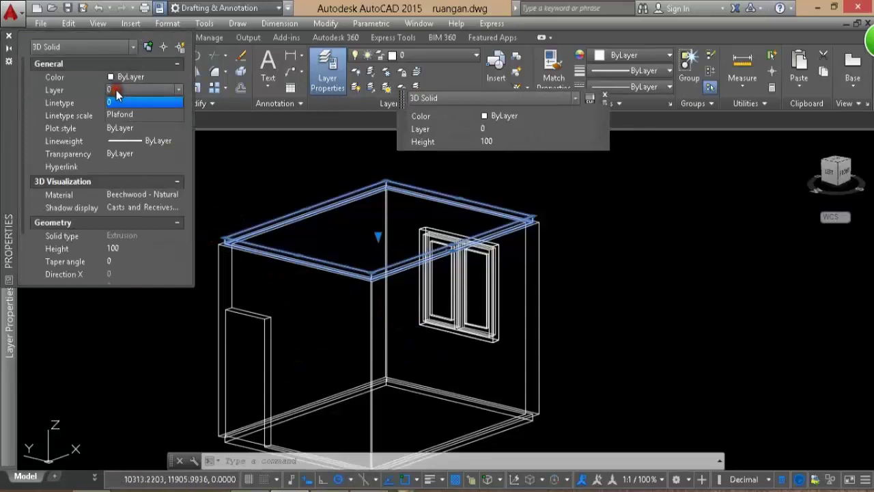
click(121, 114)
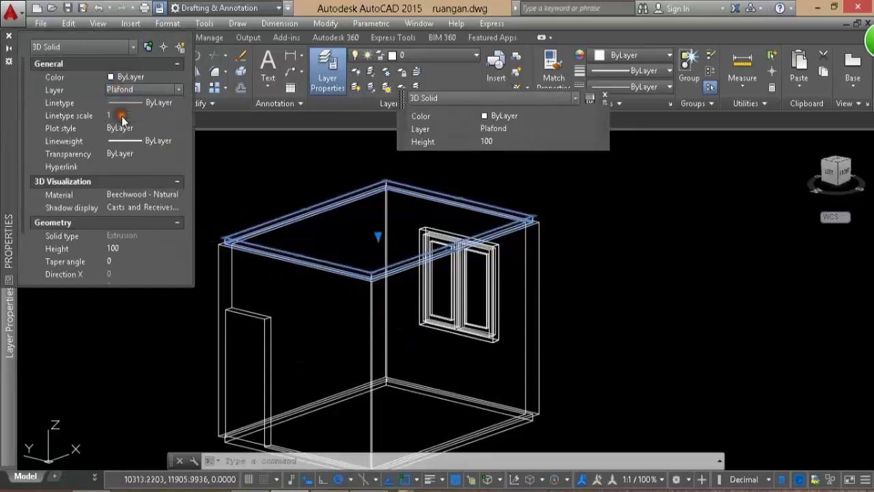
click(10, 37)
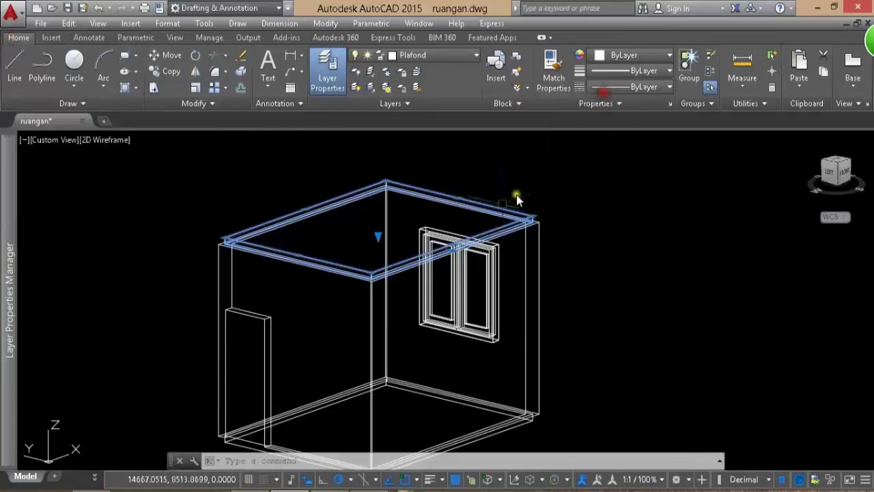
- Turn off the Plafond layer so the ceiling is hidden
middle_drag(513, 193, 749, 198)
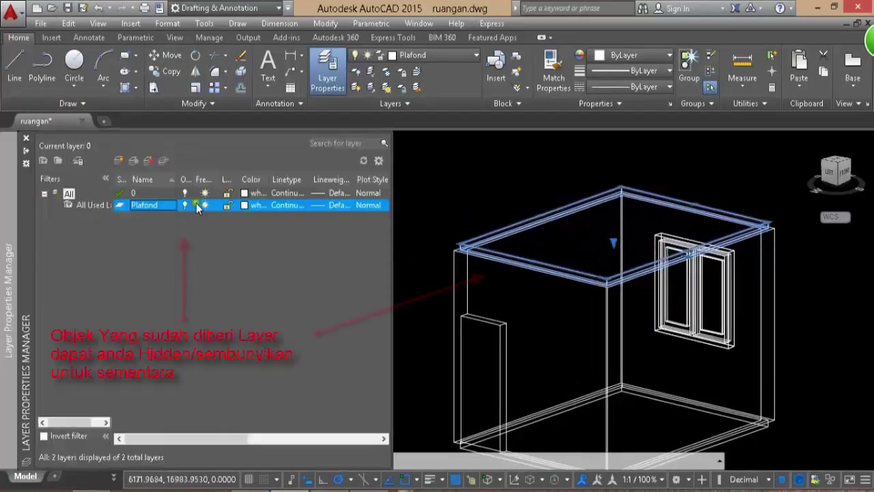
click(184, 205)
click(184, 206)
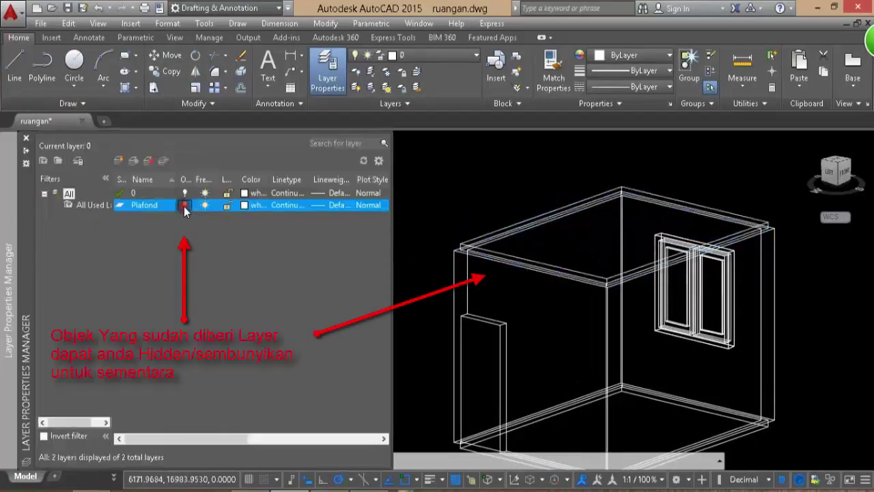
click(183, 206)
click(464, 157)
click(440, 199)
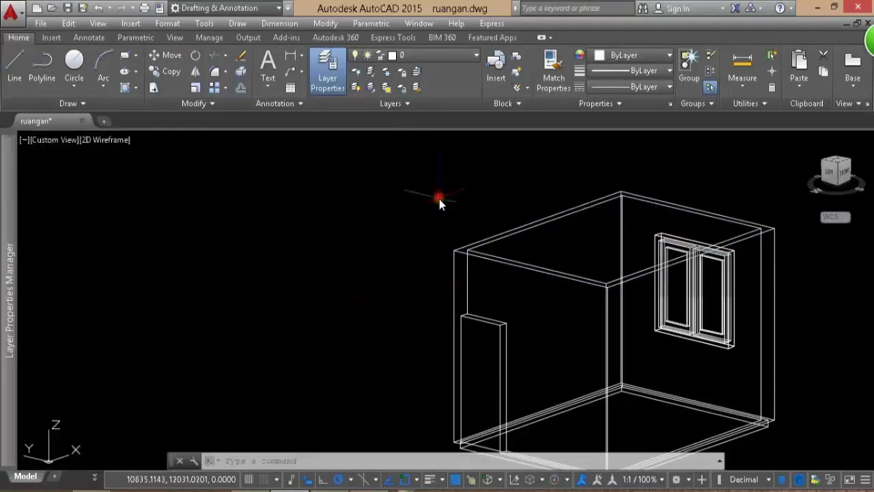
middle_drag(439, 199, 297, 198)
- Return to the top plan view and frame the room
text(pla)
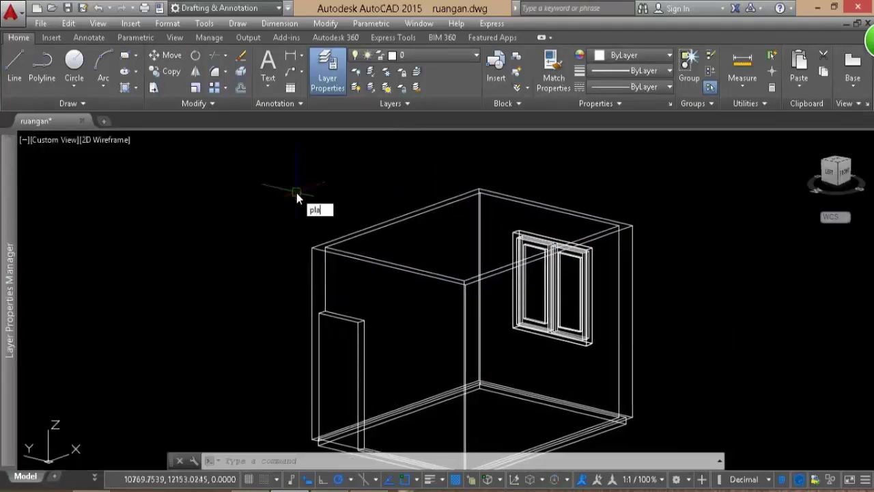
text(n)
key(Return)
key(Return)
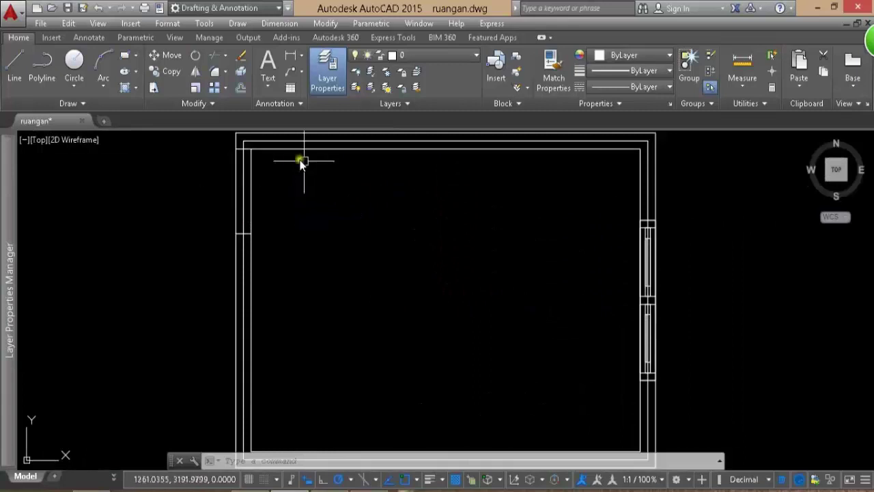
scroll(302, 163, down, 2)
middle_drag(346, 213, 396, 239)
- Place a camera in the lower-left corner aimed at the window wall, with 35 lens length
text(cam)
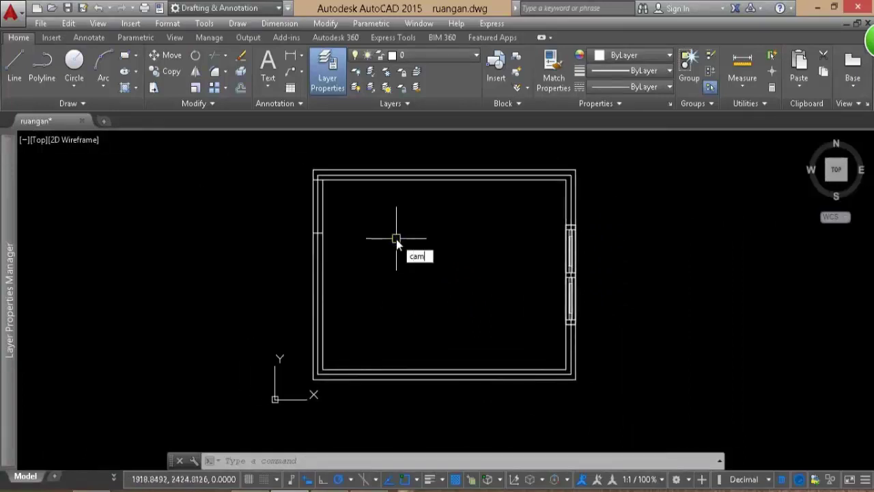
key(Return)
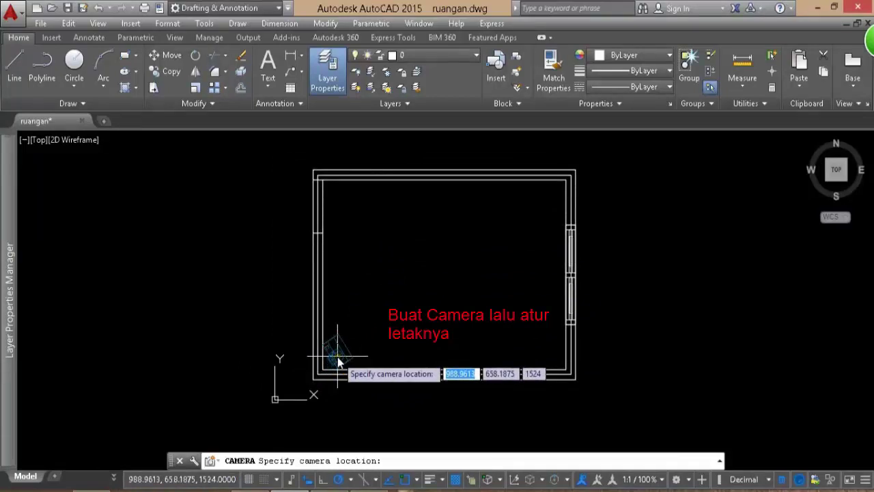
scroll(337, 357, up, 5)
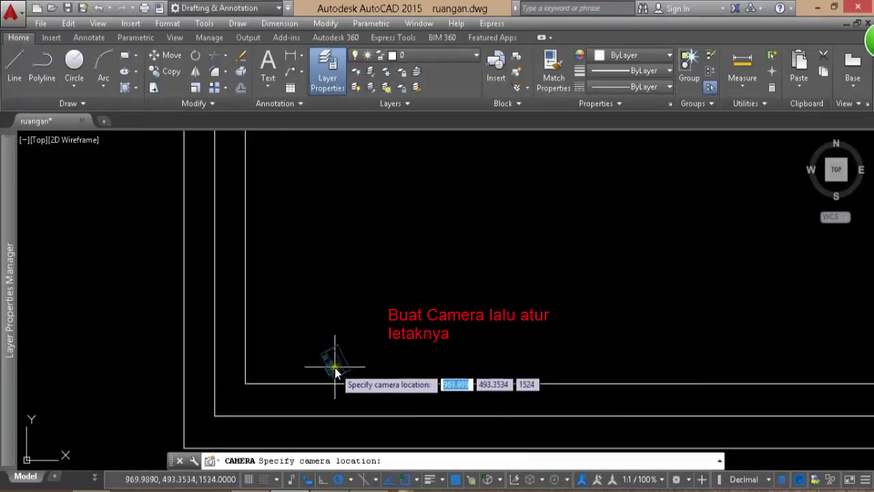
click(304, 340)
scroll(306, 335, down, 5)
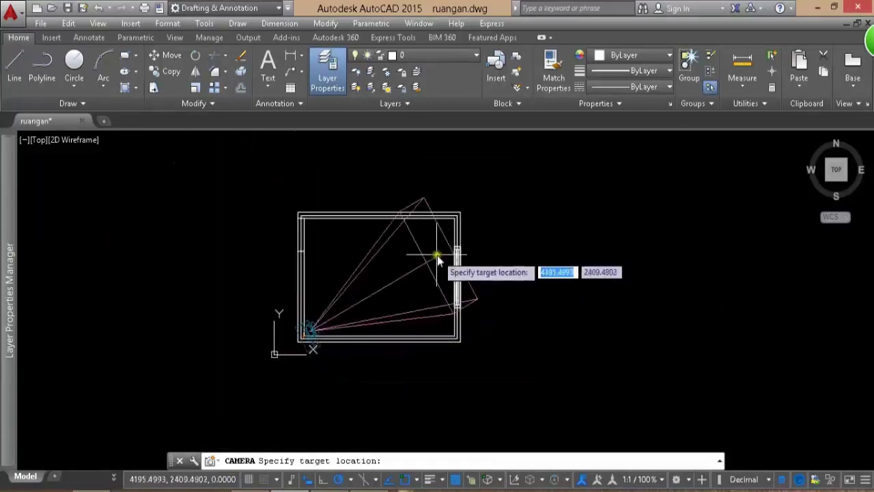
scroll(437, 258, up, 4)
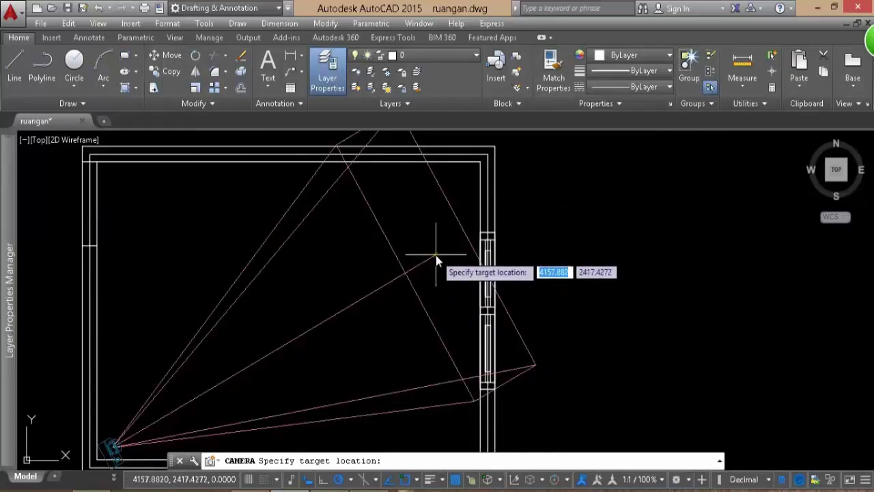
click(440, 202)
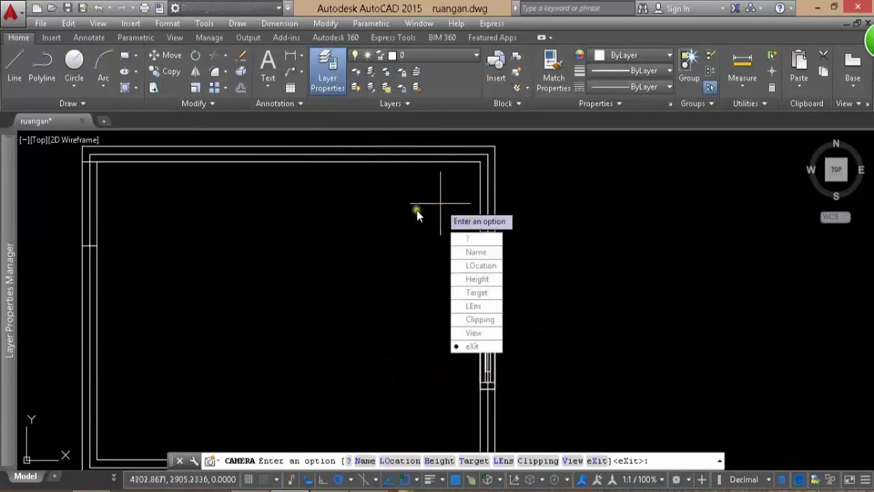
click(472, 306)
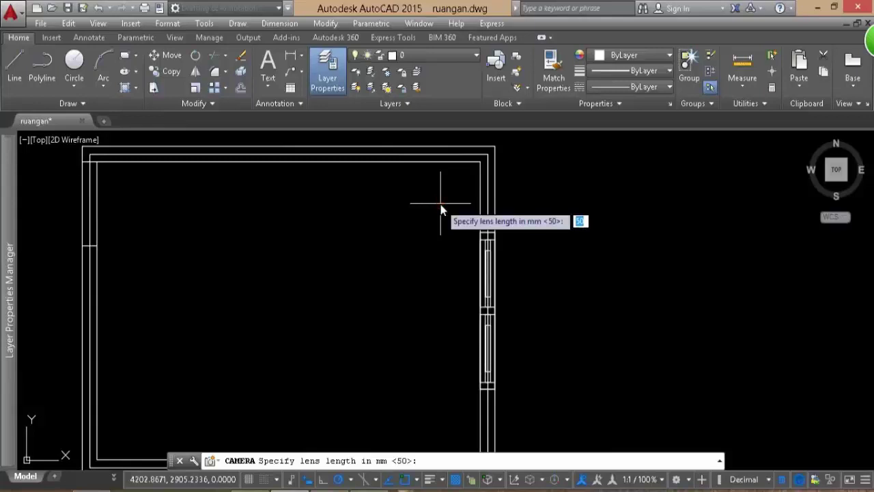
text(3)
key(Return)
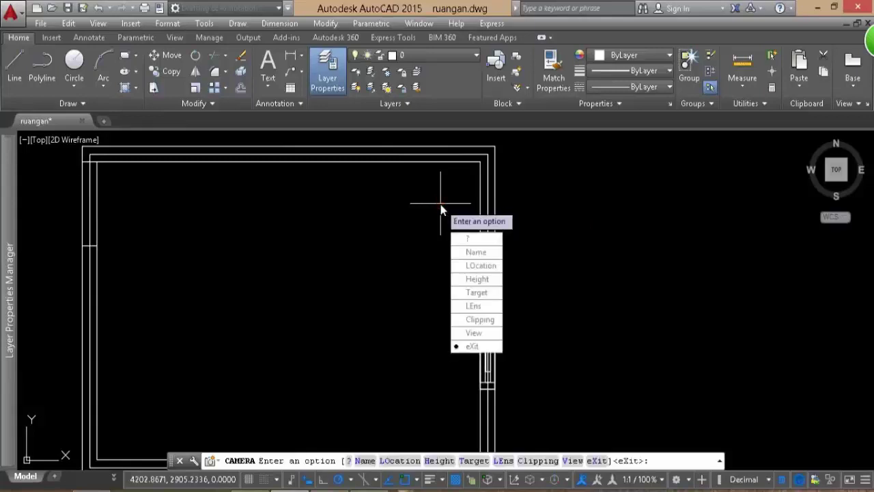
key(Return)
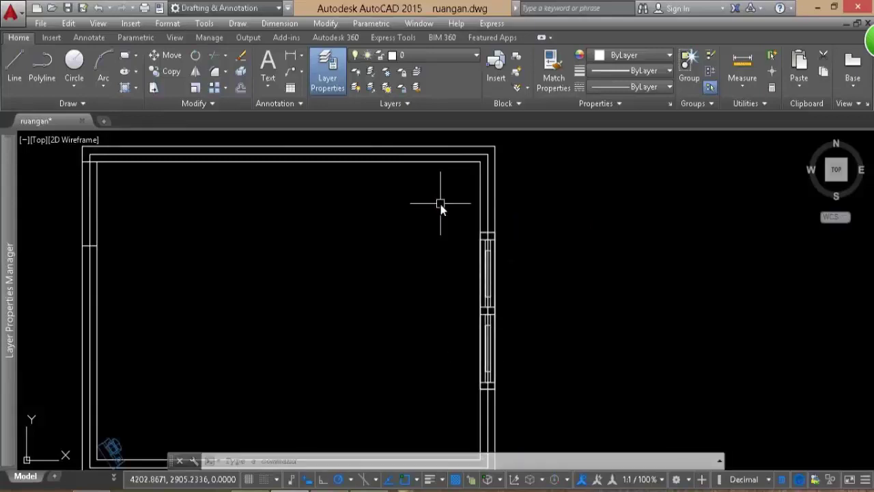
scroll(478, 235, down, 4)
click(333, 342)
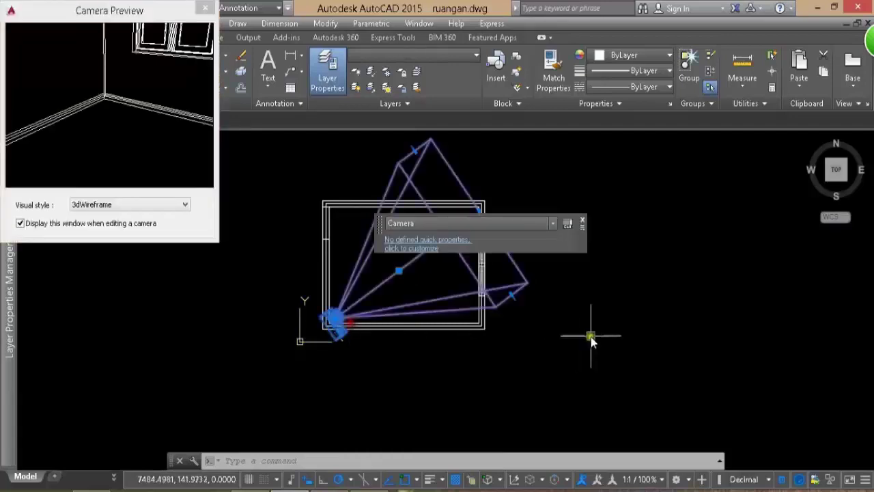
- Set the camera preview to Realistic and reposition the room plan
middle_drag(591, 337, 634, 377)
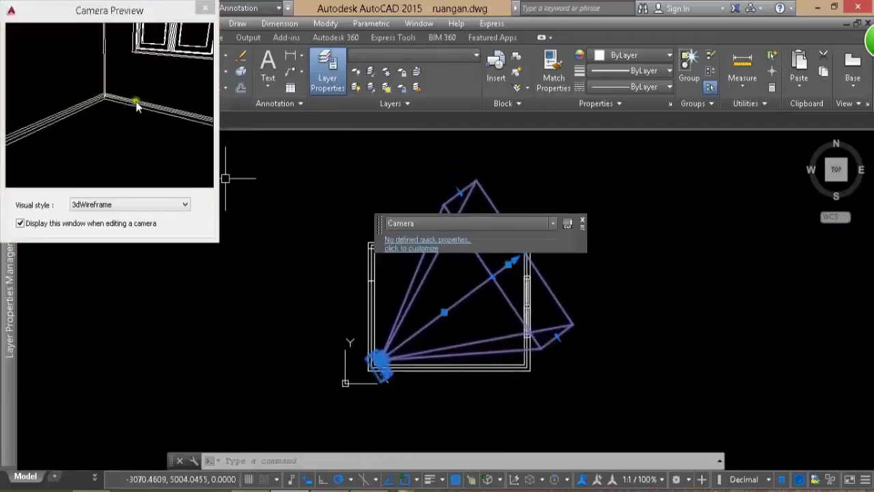
click(151, 204)
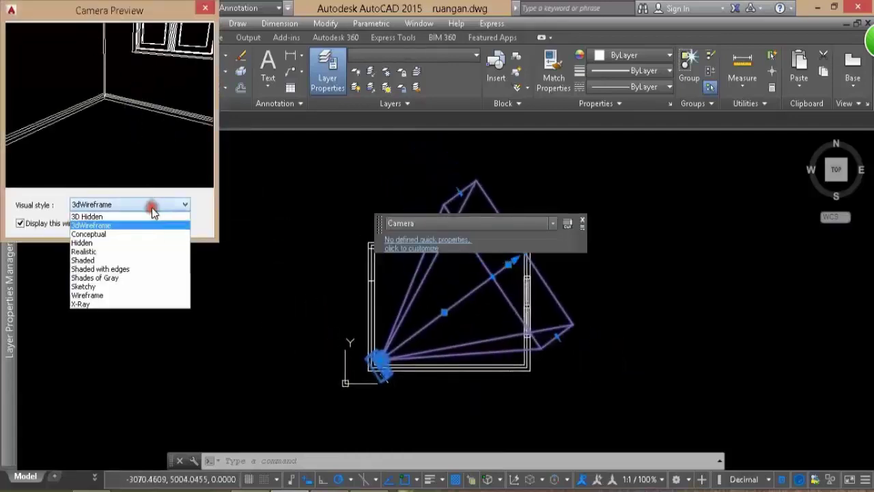
click(152, 251)
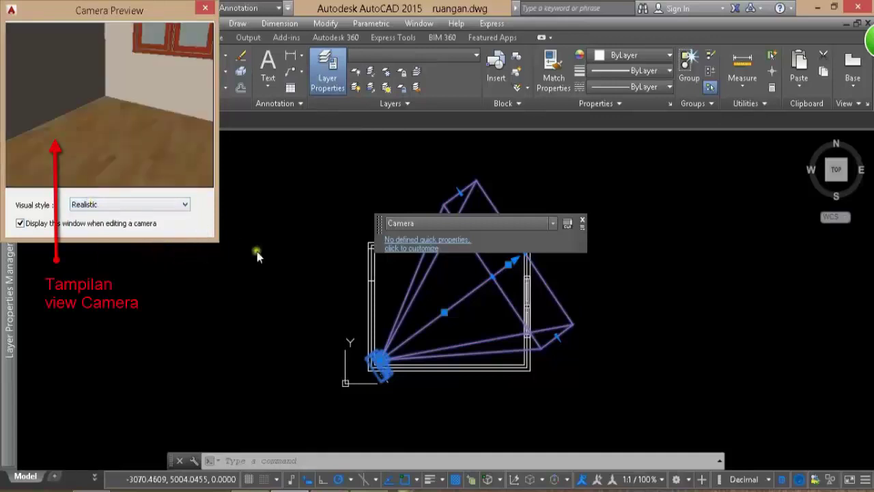
middle_drag(312, 307, 311, 319)
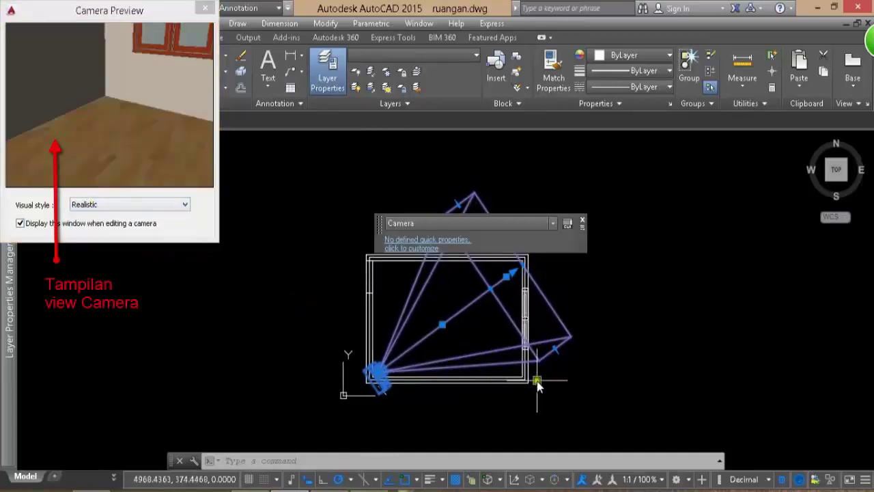
scroll(537, 386, up, 2)
middle_drag(540, 351, 534, 396)
scroll(616, 377, down, 2)
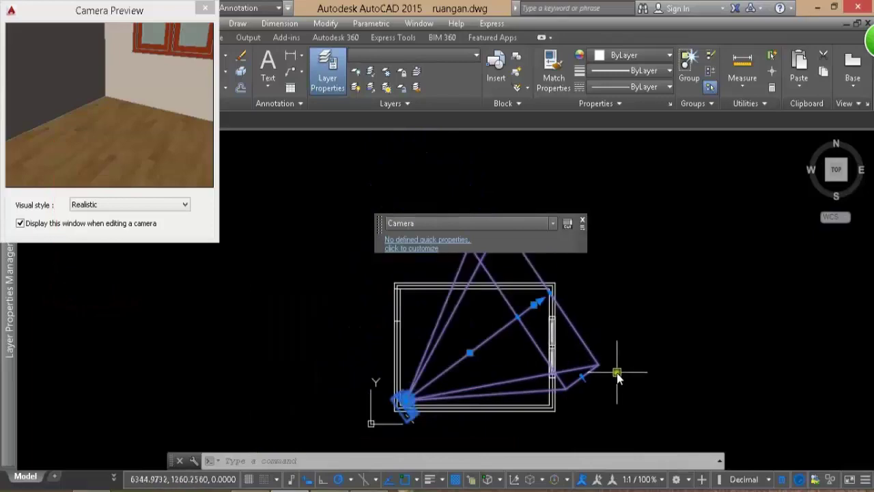
- Switch to a straight front elevation of the room and deselect the camera
shift+middle_drag(616, 378, 546, 381)
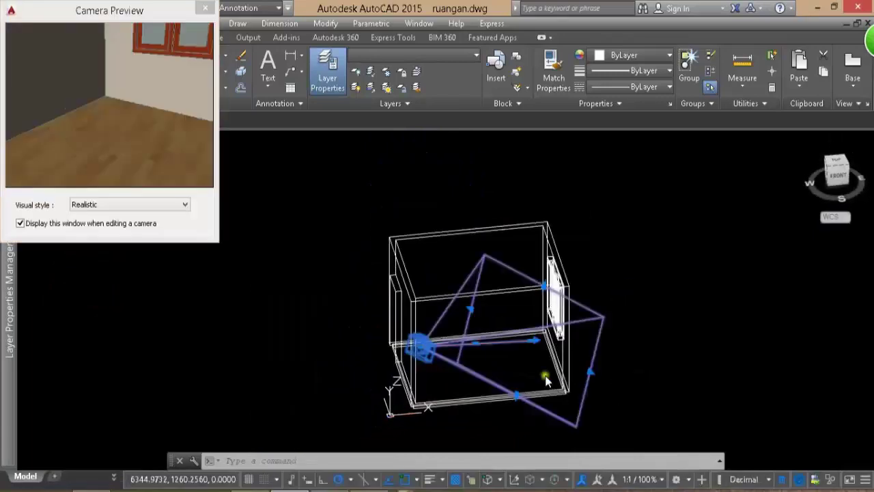
click(837, 179)
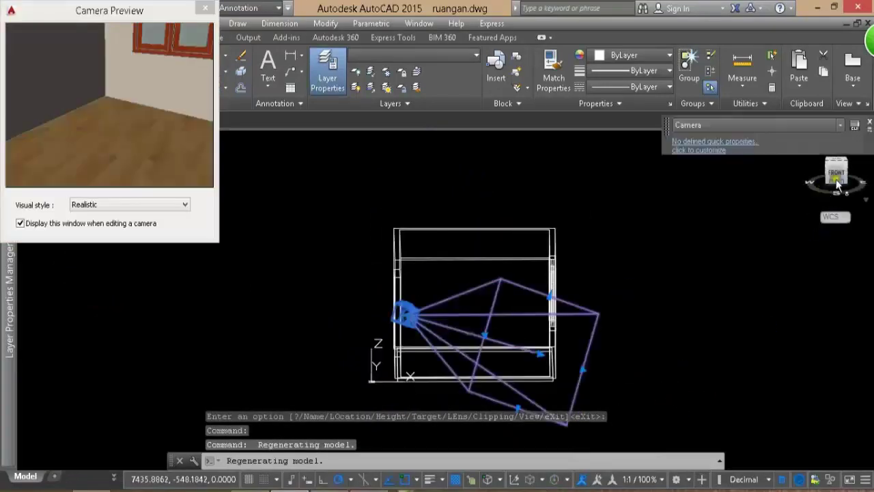
click(836, 179)
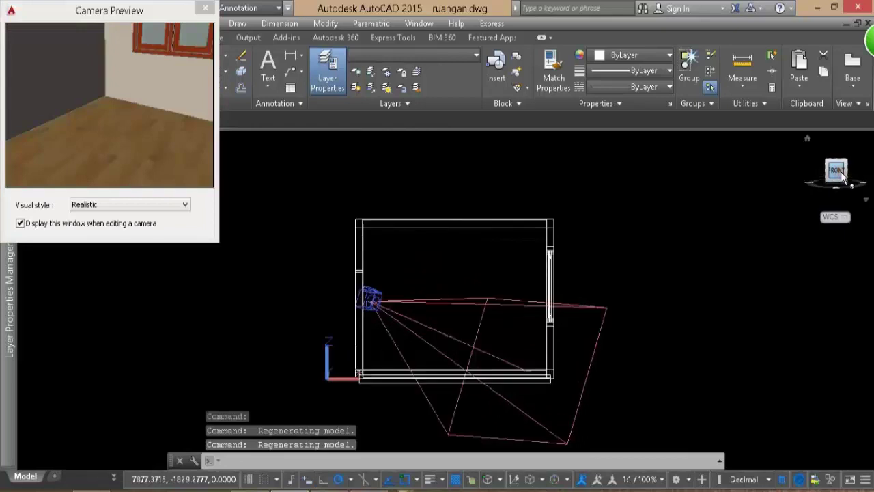
click(526, 381)
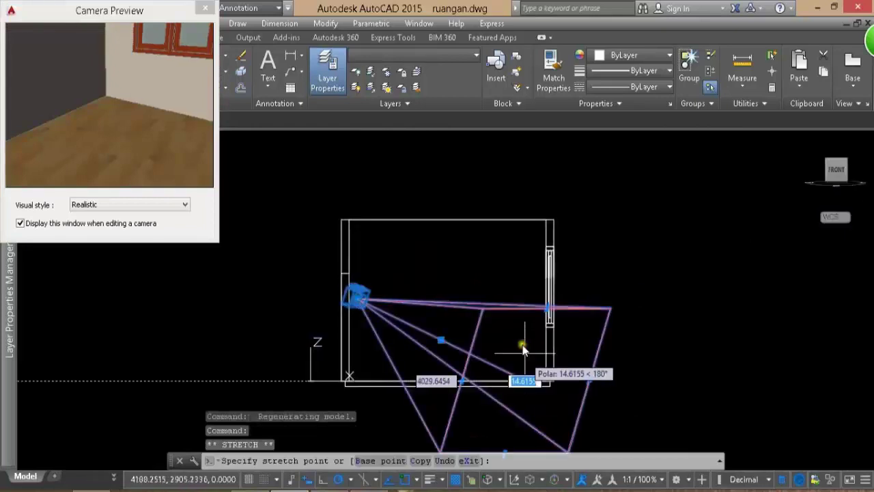
key(Escape)
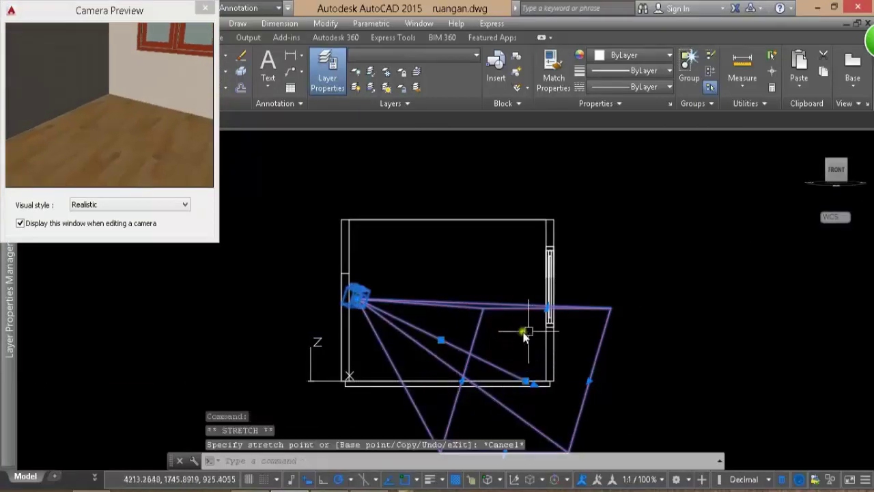
key(Escape)
- Orbit the room, reselect the camera and return its preview to 3dWireframe
shift+middle_drag(581, 378, 556, 389)
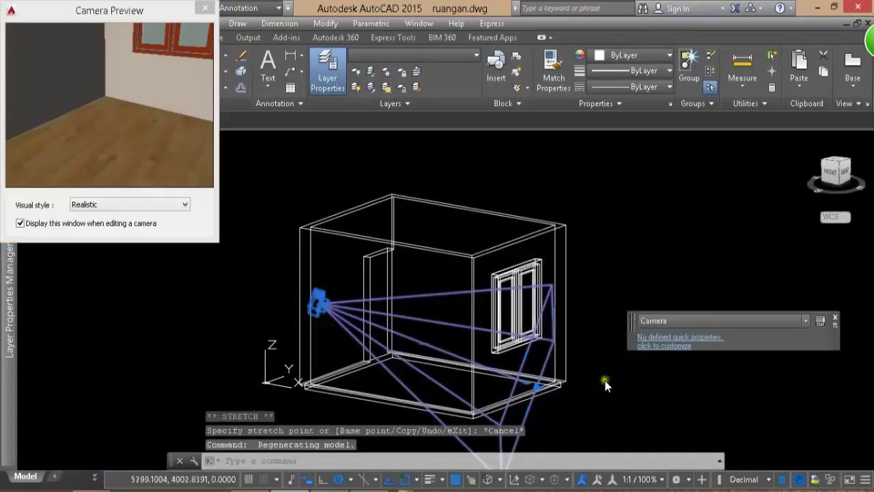
shift+middle_drag(581, 380, 559, 386)
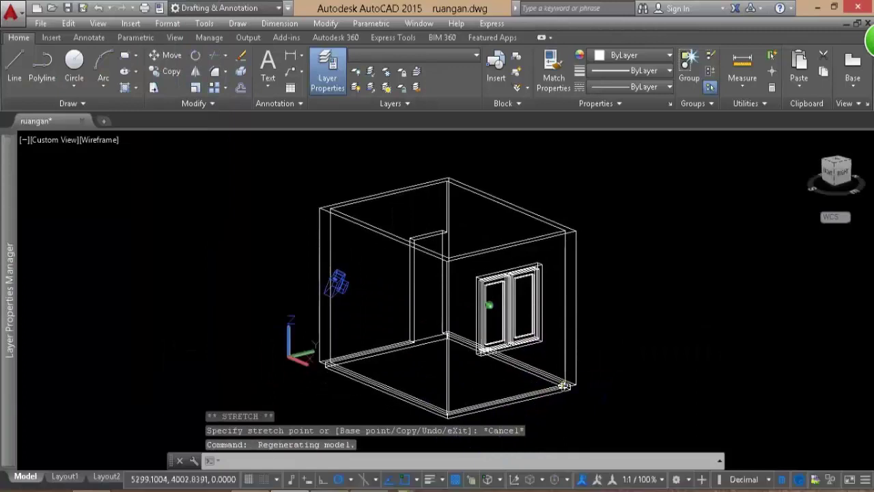
click(556, 389)
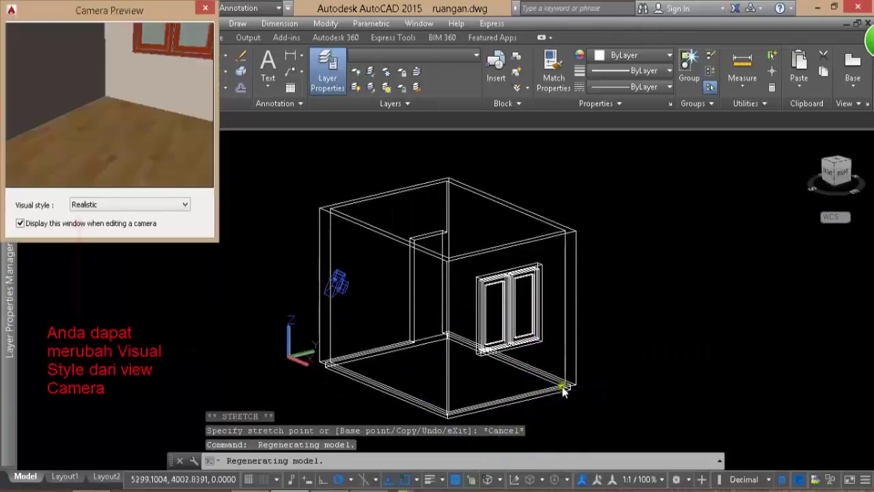
click(131, 204)
click(131, 224)
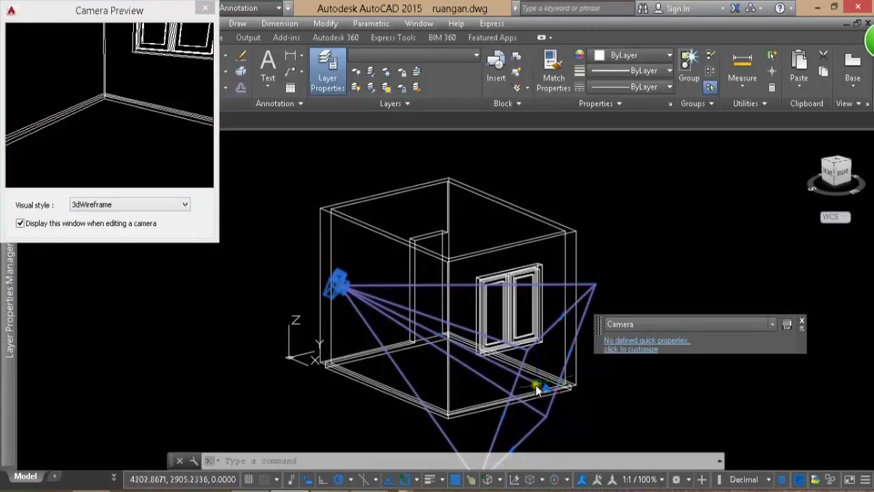
- Raise the camera's target about 1474 units toward the window wall
scroll(532, 380, up, 4)
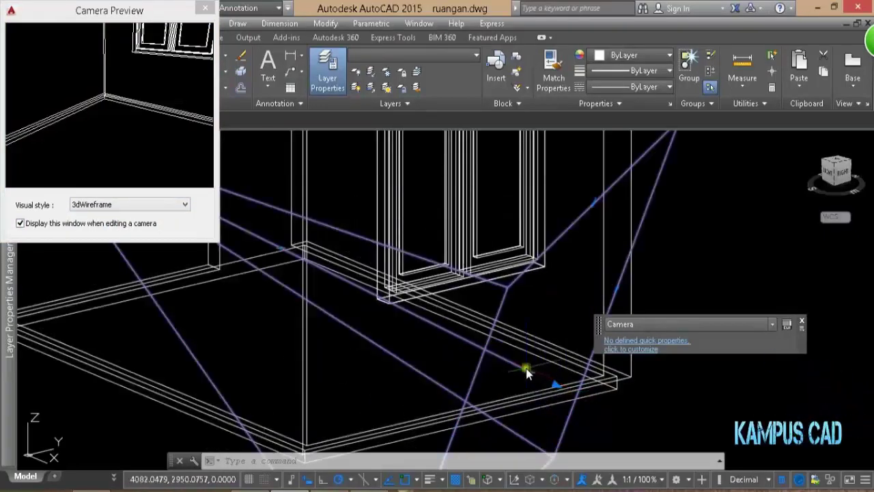
click(531, 376)
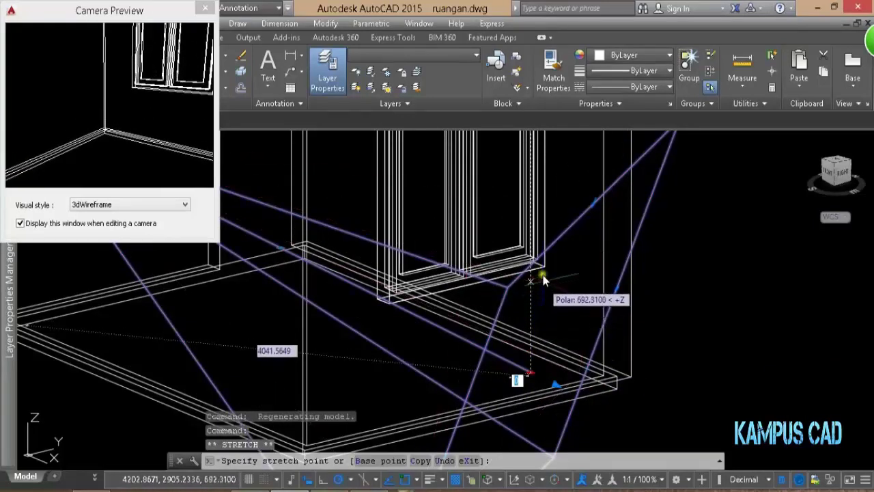
click(536, 184)
scroll(632, 362, down, 5)
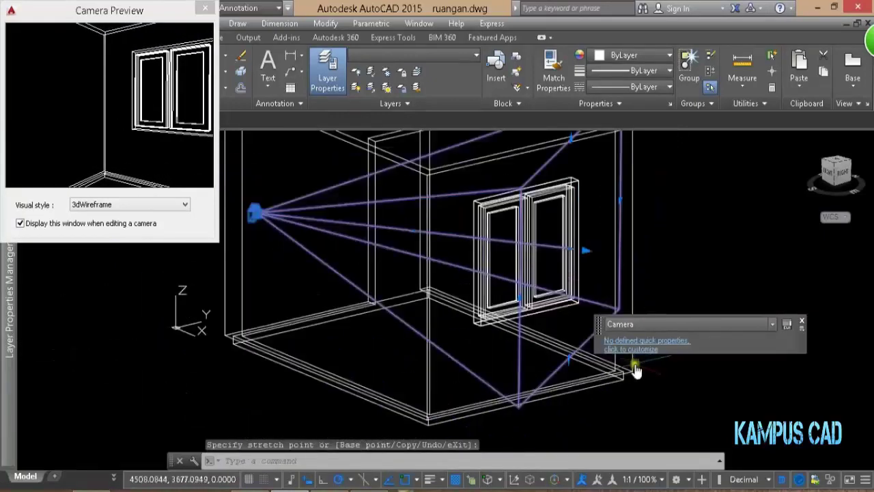
key(Escape)
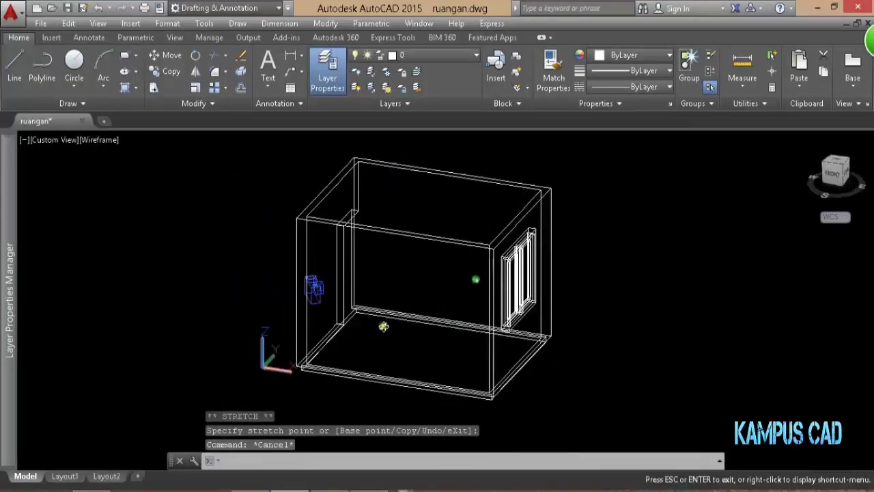
- Return to a top plan view of the room, panned slightly down
shift+middle_drag(361, 319, 387, 331)
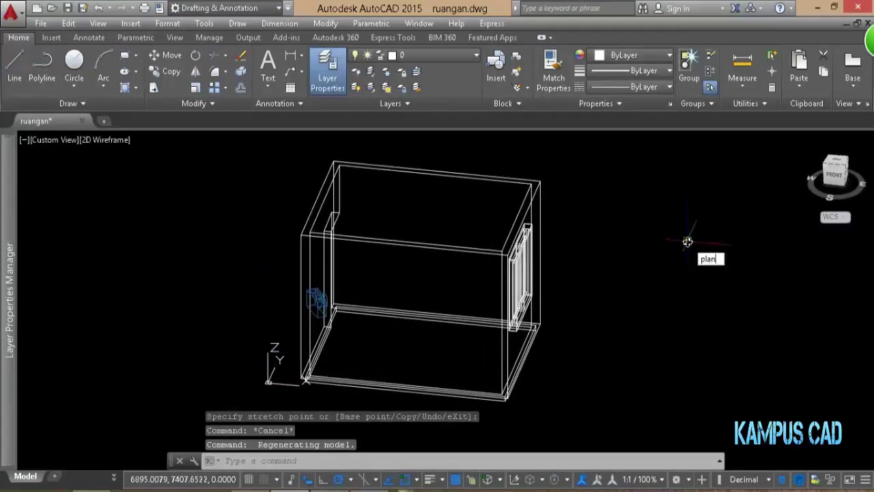
key(Return)
key(Return)
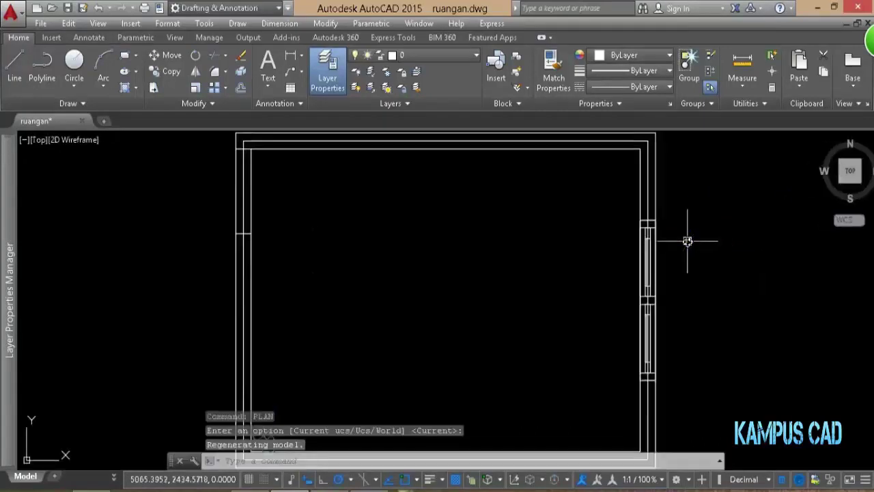
scroll(495, 213, down, 3)
scroll(491, 218, up, 2)
middle_drag(491, 220, 490, 245)
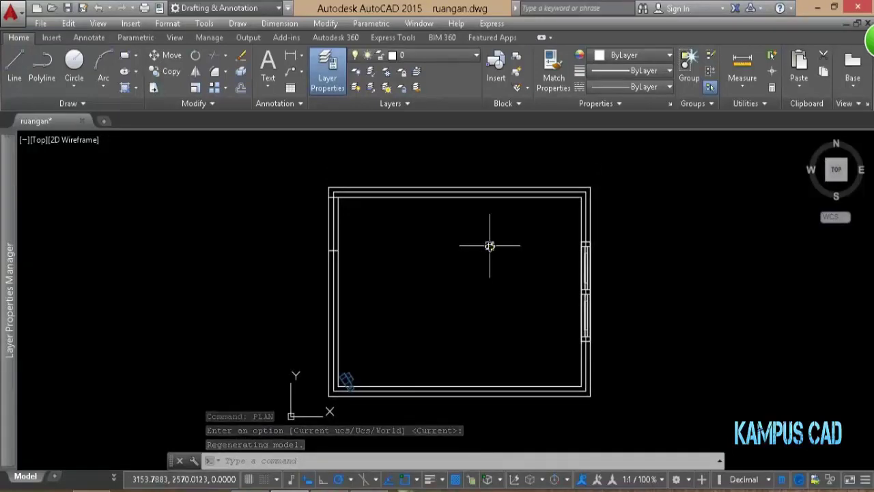
- Make the saved Camera1 view current in the View Manager
text(view)
key(Return)
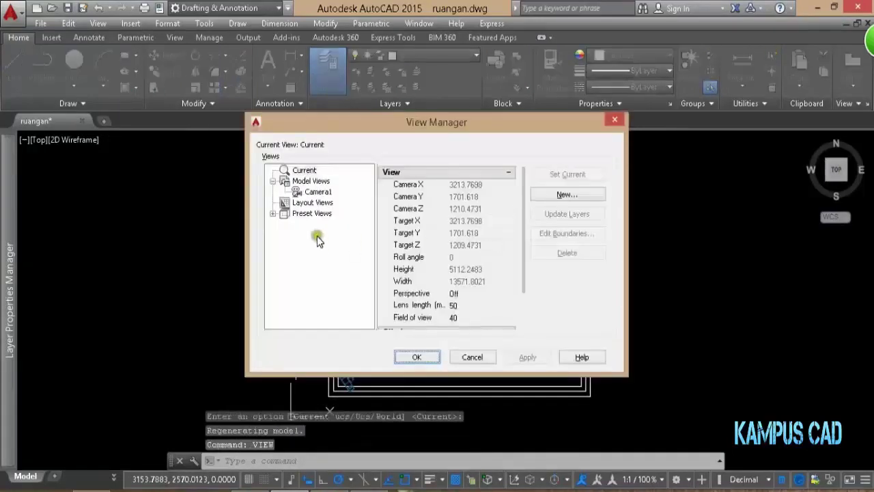
click(313, 192)
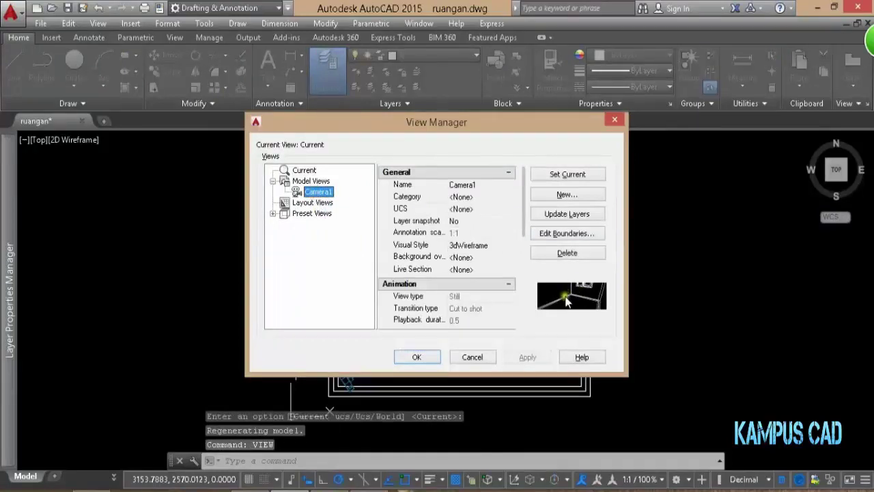
click(612, 120)
click(346, 379)
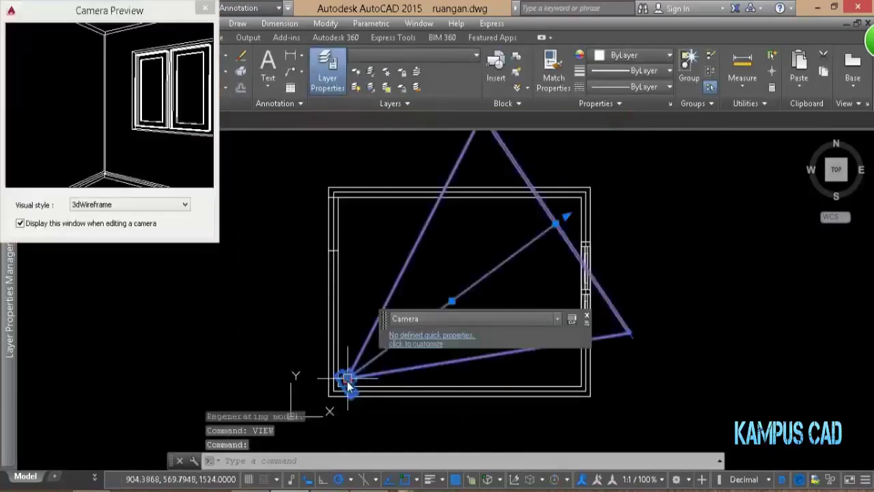
key(Escape)
text(vie)
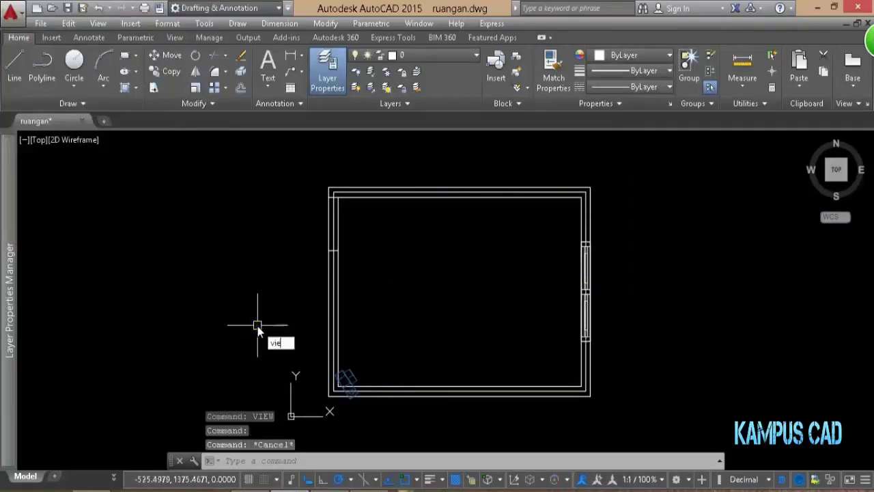
key(Return)
click(299, 197)
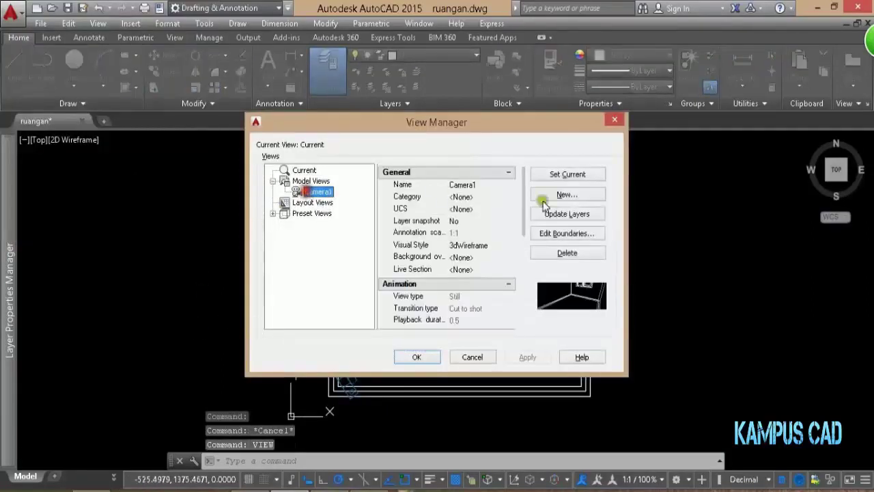
click(429, 359)
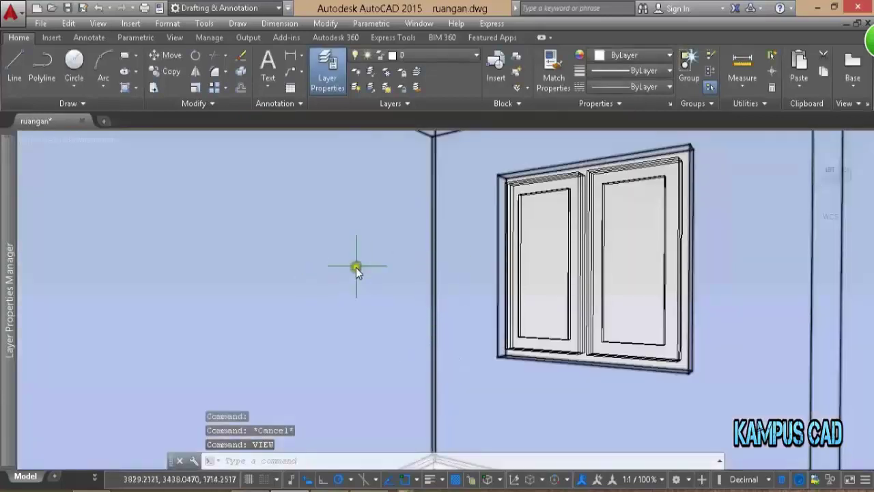
- Render the Camera1 view, turn off the Plafond layer, and render again
text(rend)
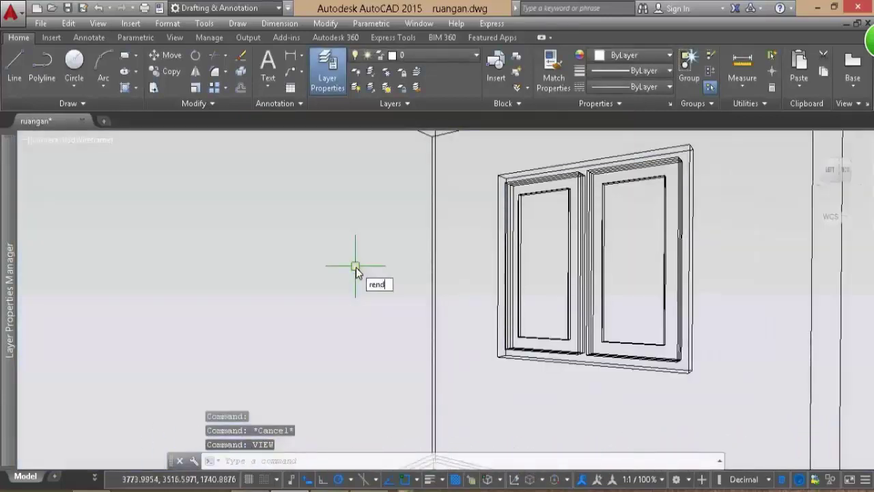
text(er)
key(Return)
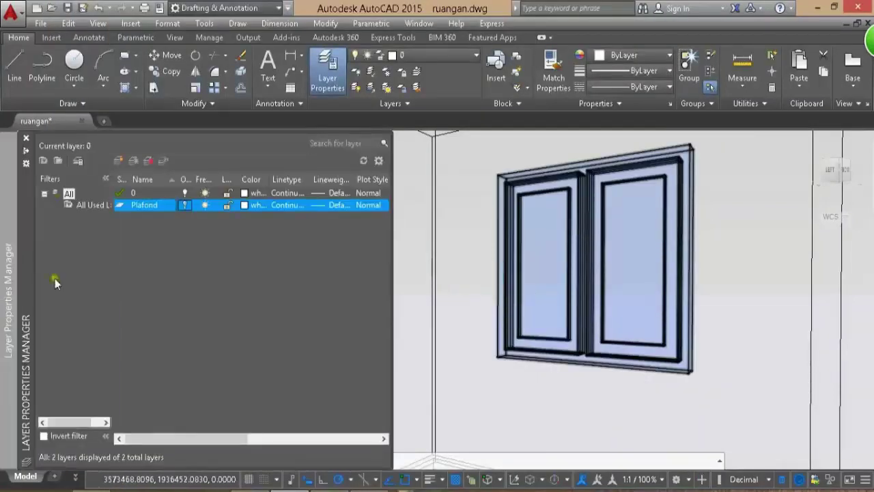
click(185, 203)
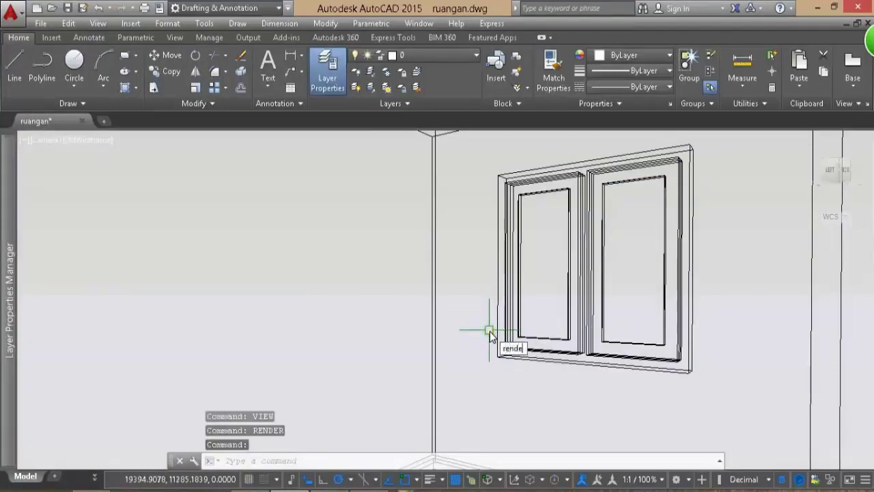
key(Return)
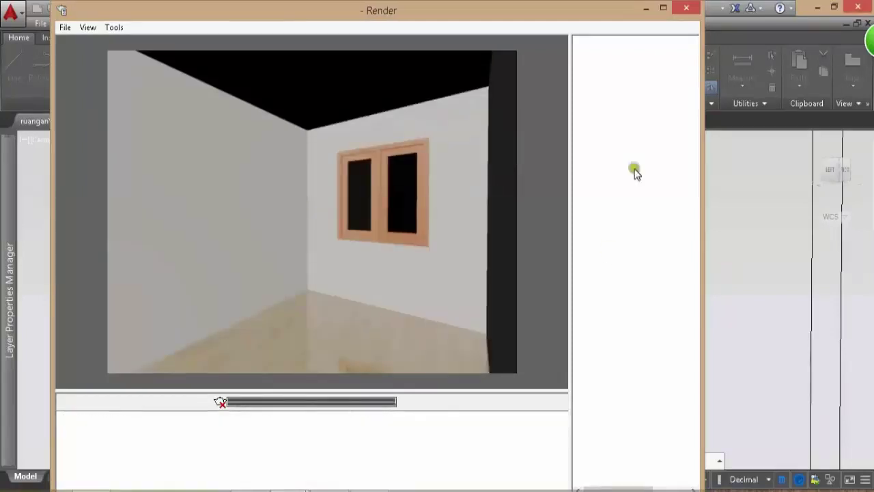
- Close the render, save the room drawing, and orbit the lampu gantung.dwg lamp
click(687, 9)
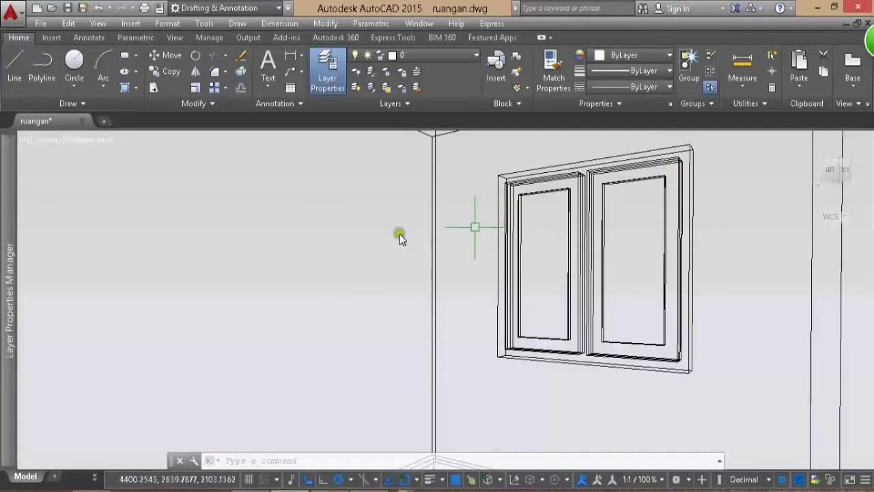
click(66, 9)
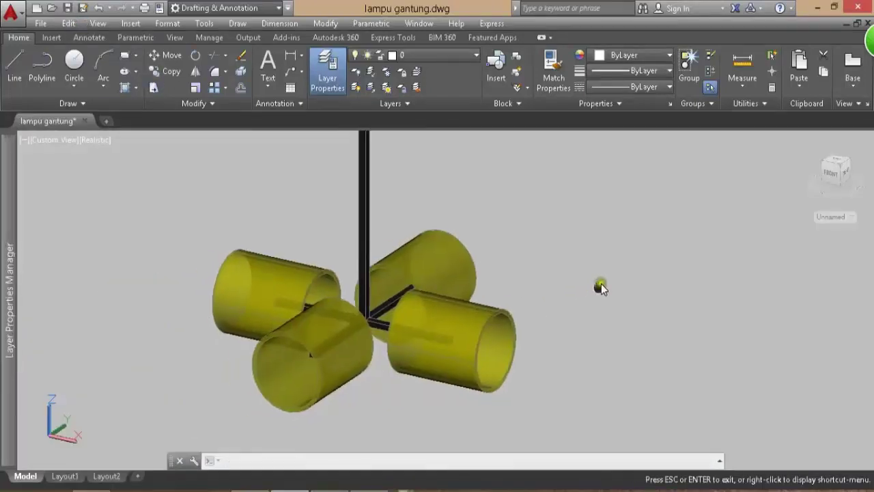
shift+middle_drag(599, 286, 640, 271)
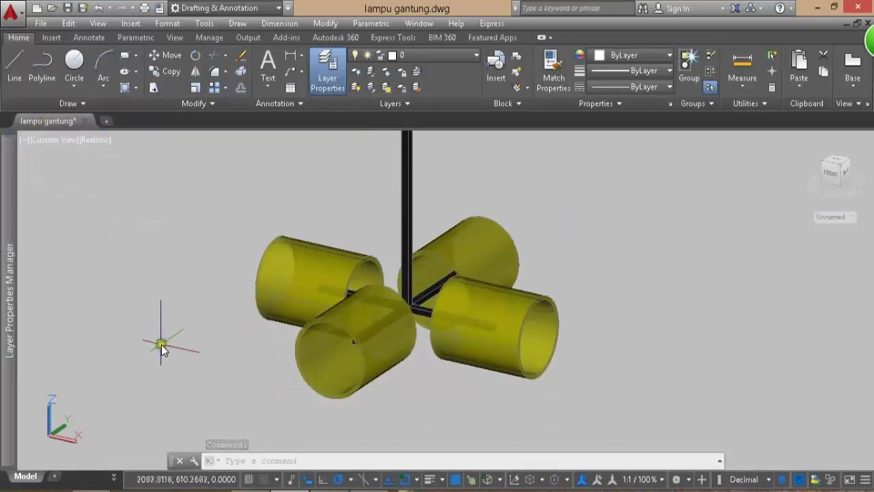
- Switch the lamp view to the Wireframe visual style
text(vs)
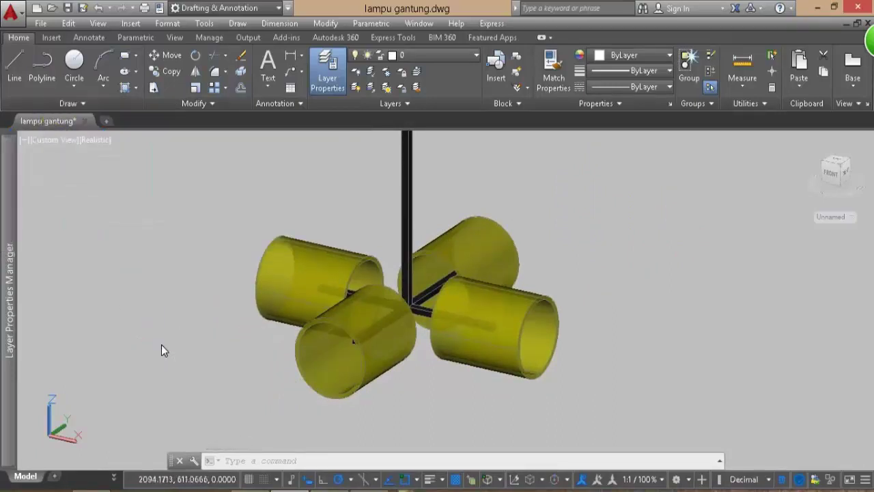
key(Return)
text(w)
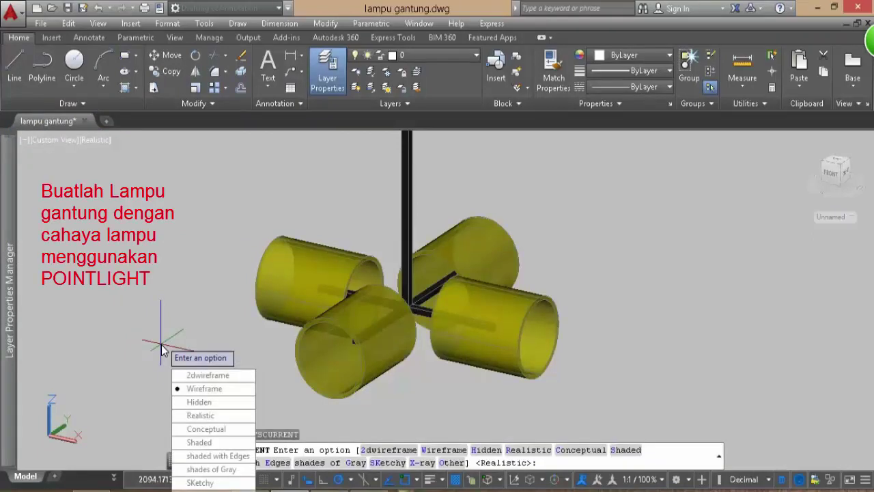
key(Return)
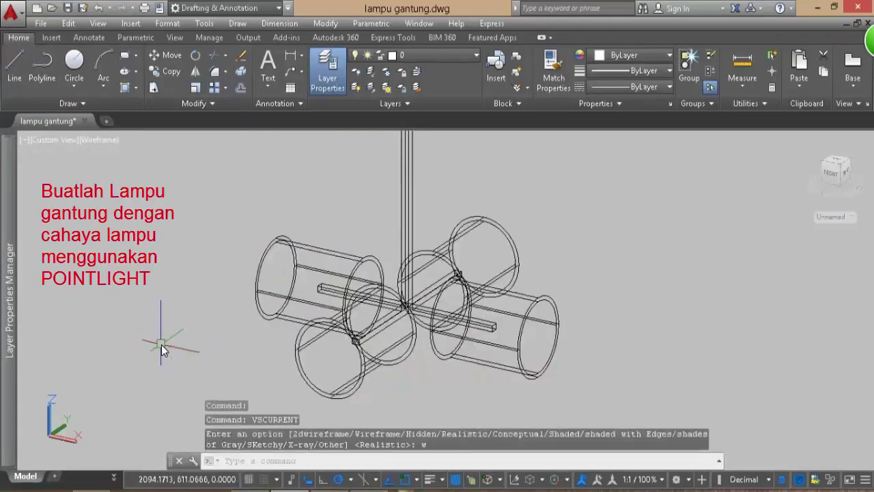
- Place a point light at the bar's endpoint with default lighting turned off
text(pointl)
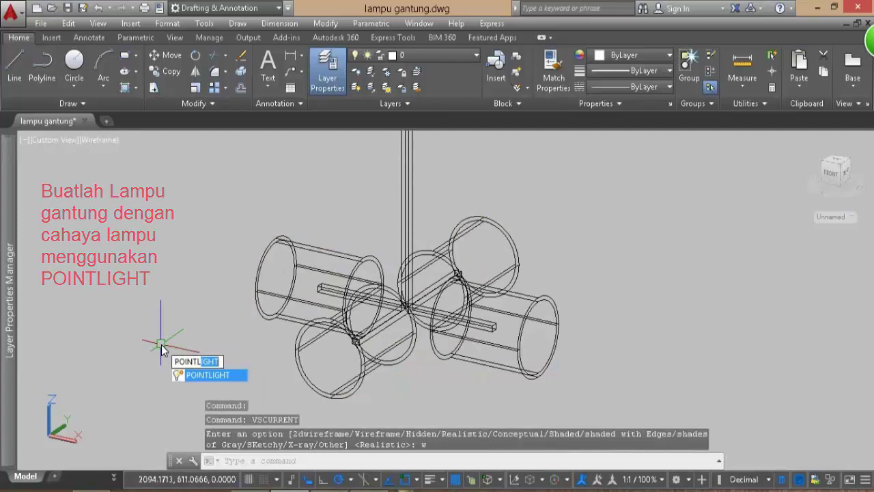
key(Return)
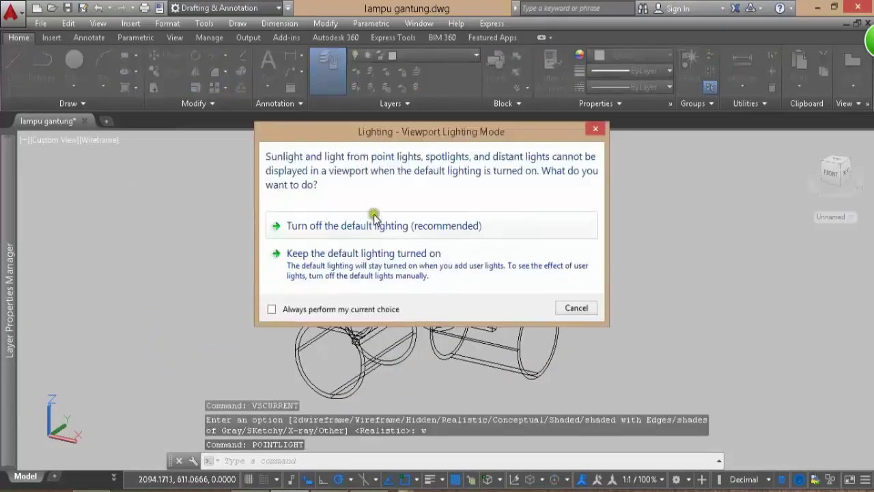
click(370, 223)
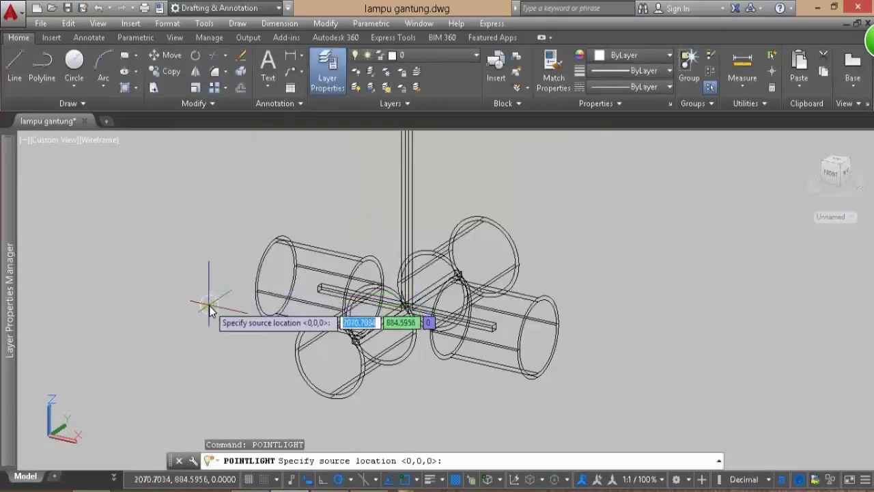
text(endp)
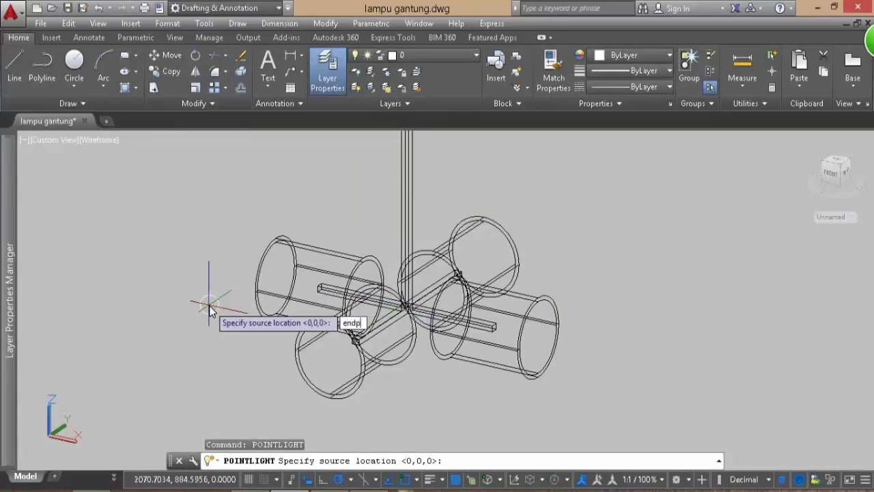
key(Return)
scroll(496, 328, up, 3)
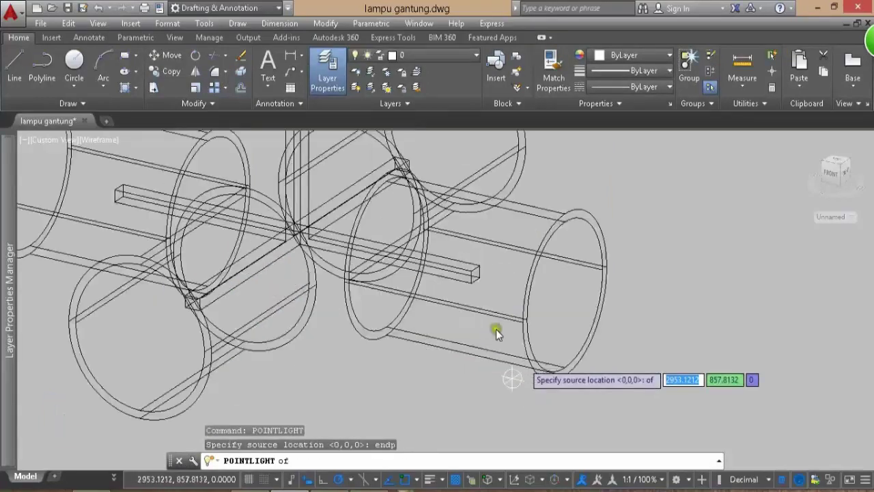
scroll(503, 267, up, 3)
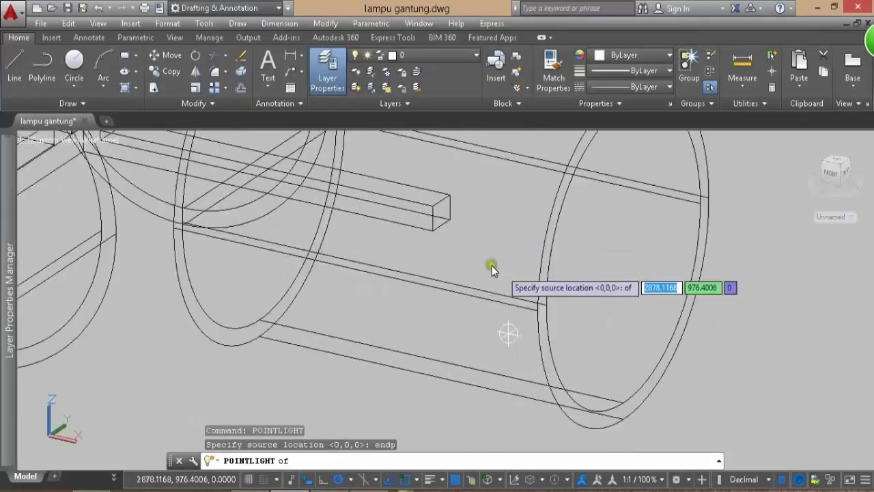
click(449, 219)
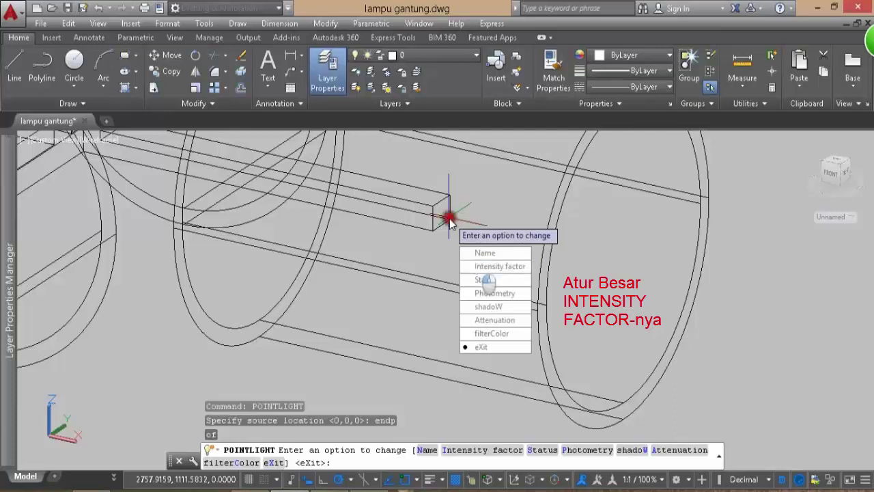
- Set the point light's intensity factor to 10 and finish it
text(I)
key(Return)
text(10)
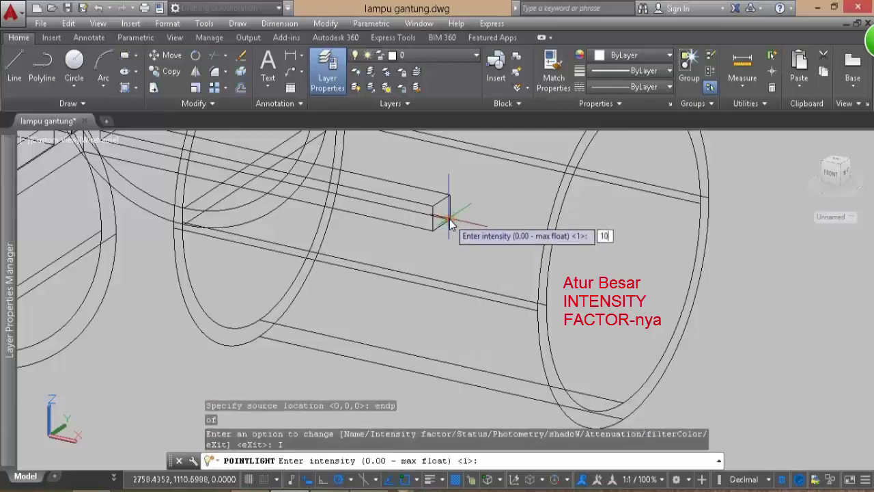
key(Return)
key(Return)
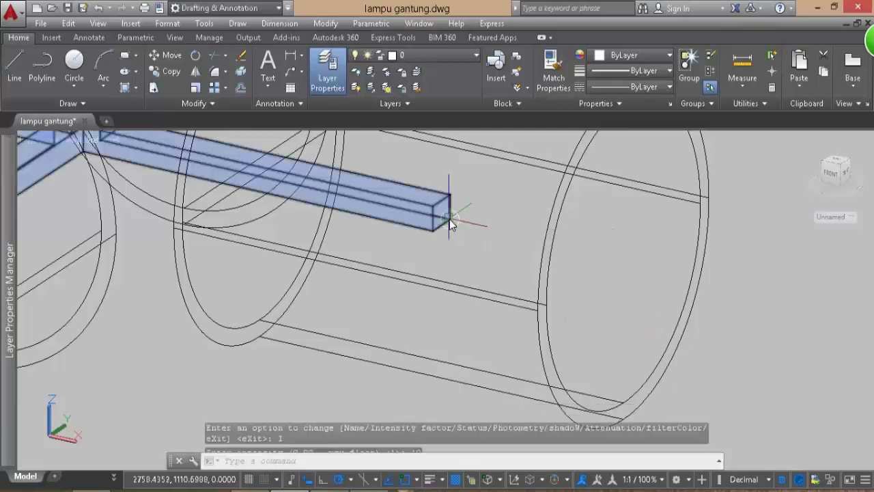
scroll(499, 265, down, 5)
scroll(501, 266, down, 1)
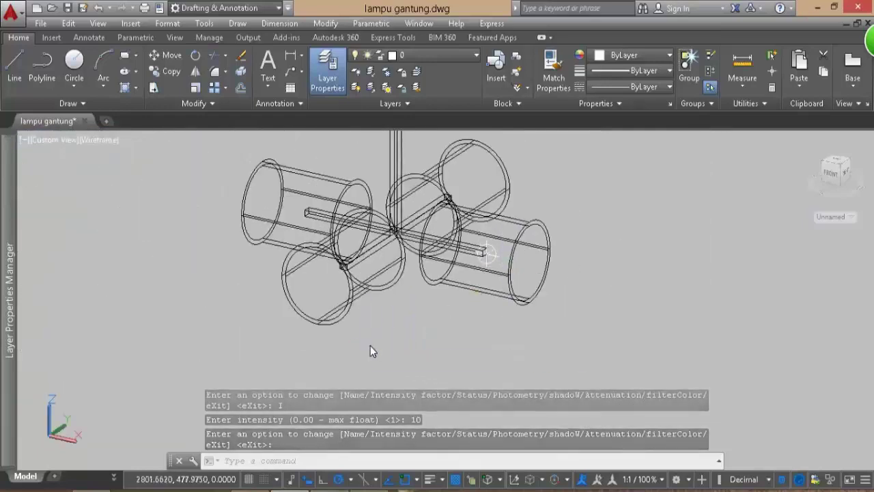
key(Return)
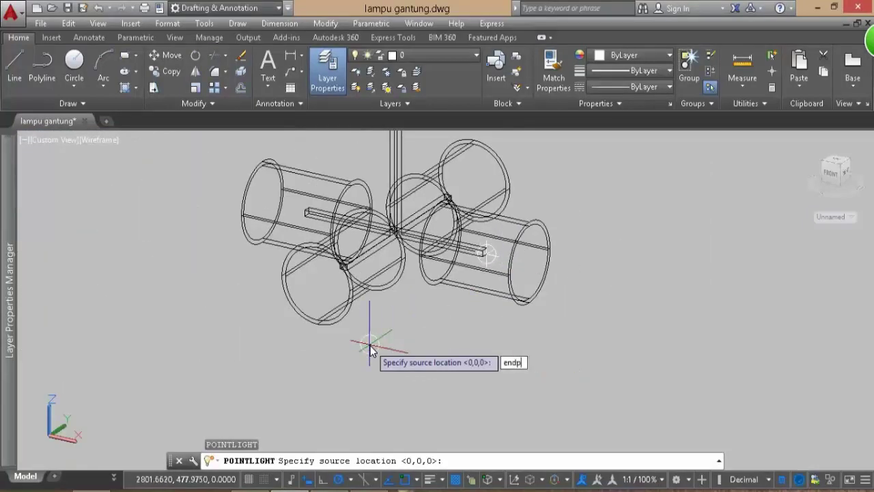
- Place a second point light of intensity 10 at the other crossbar end
text(endp)
key(Return)
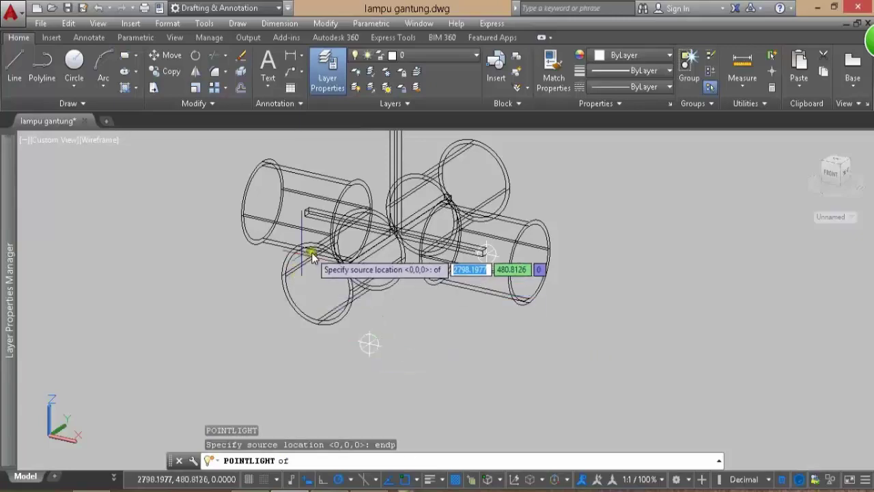
scroll(306, 254, up, 2)
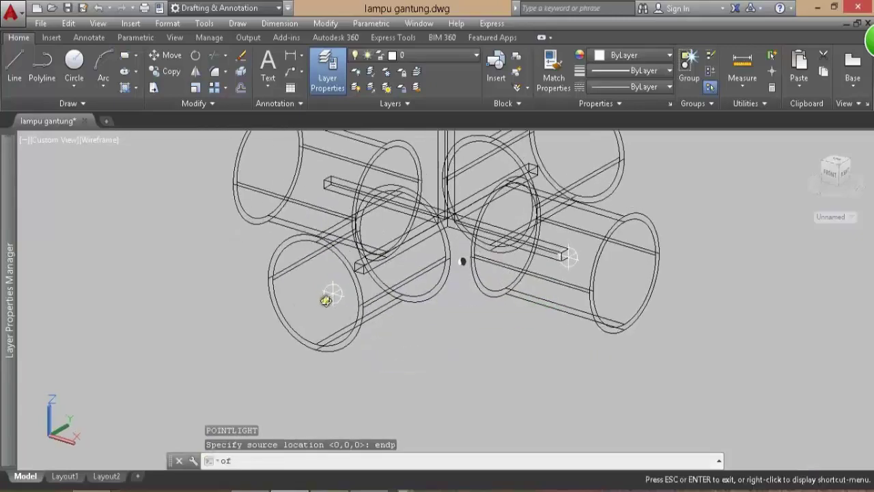
shift+middle_drag(339, 296, 318, 302)
scroll(378, 282, up, 4)
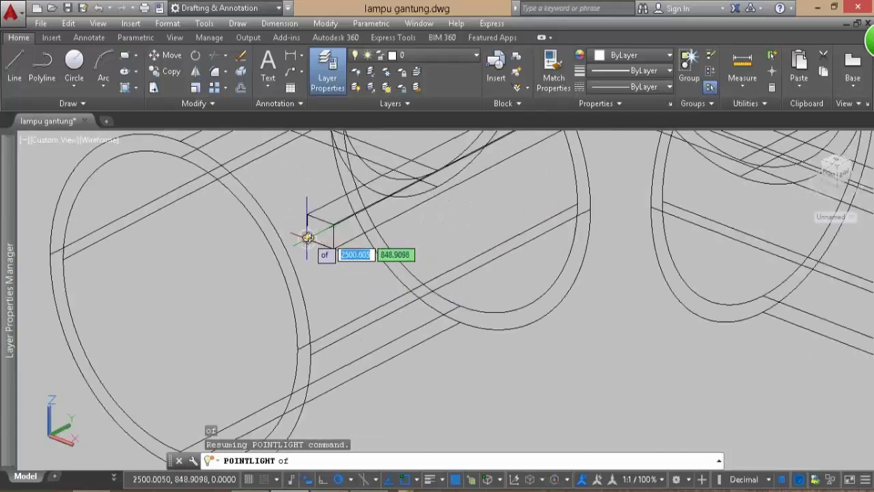
click(309, 237)
click(332, 287)
text(10)
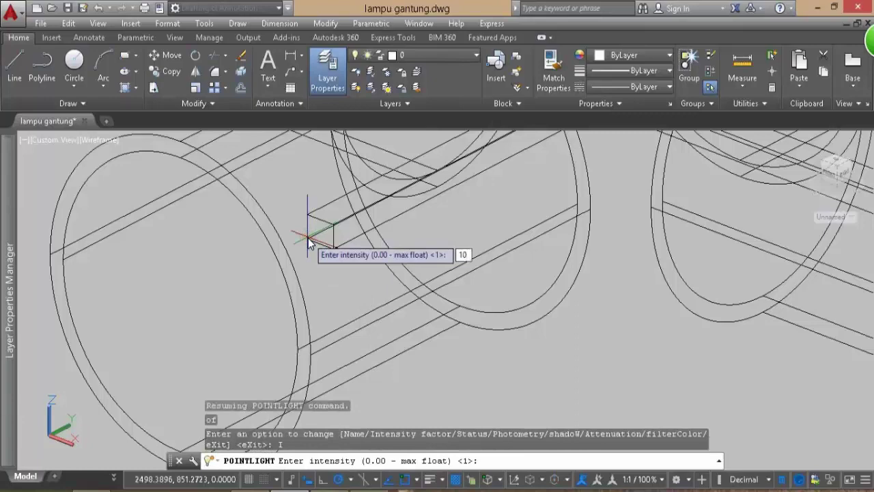
key(Return)
key(Return)
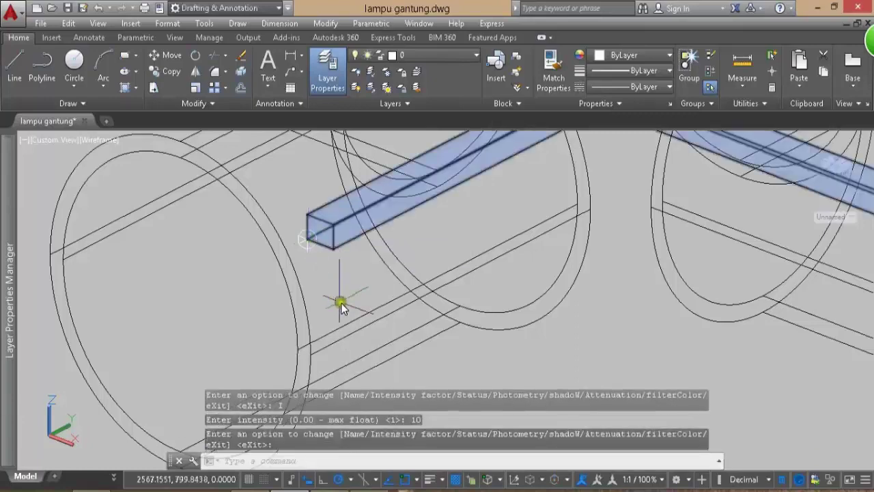
scroll(341, 303, down, 5)
scroll(345, 308, down, 2)
scroll(438, 240, up, 2)
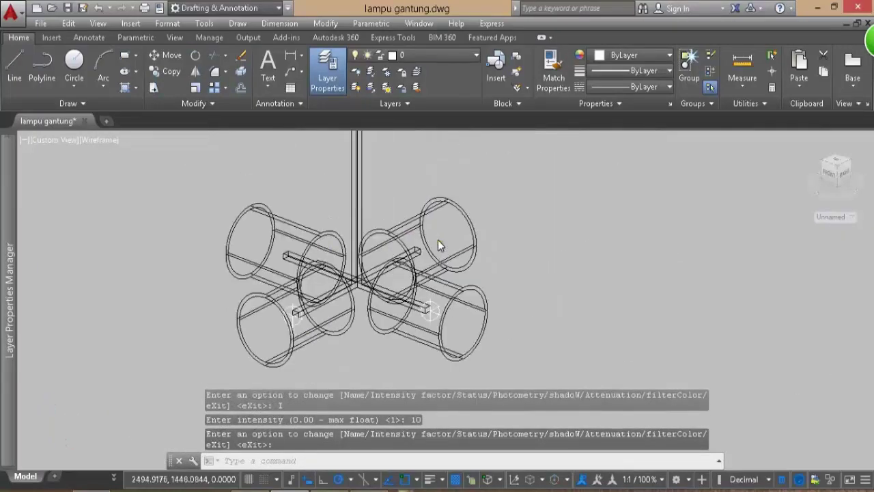
scroll(416, 255, up, 3)
scroll(417, 255, up, 3)
scroll(417, 255, up, 2)
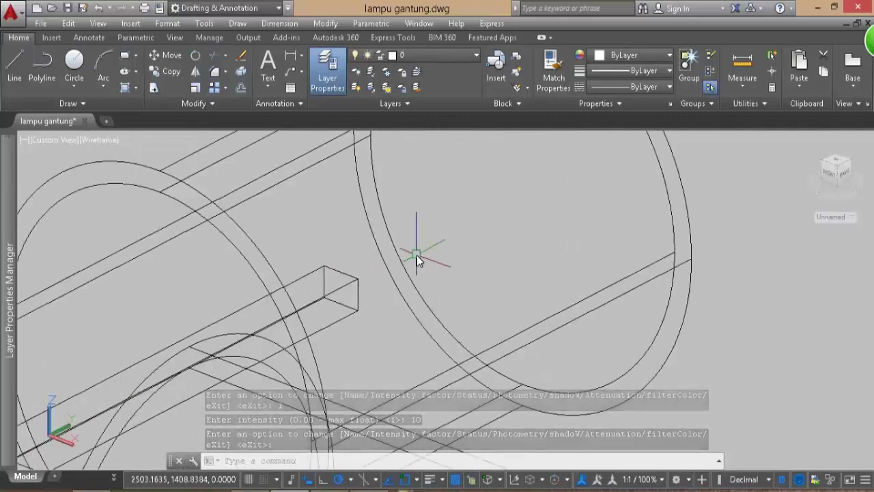
- Add a third point light of intensity 10 at the next beam end
key(Return)
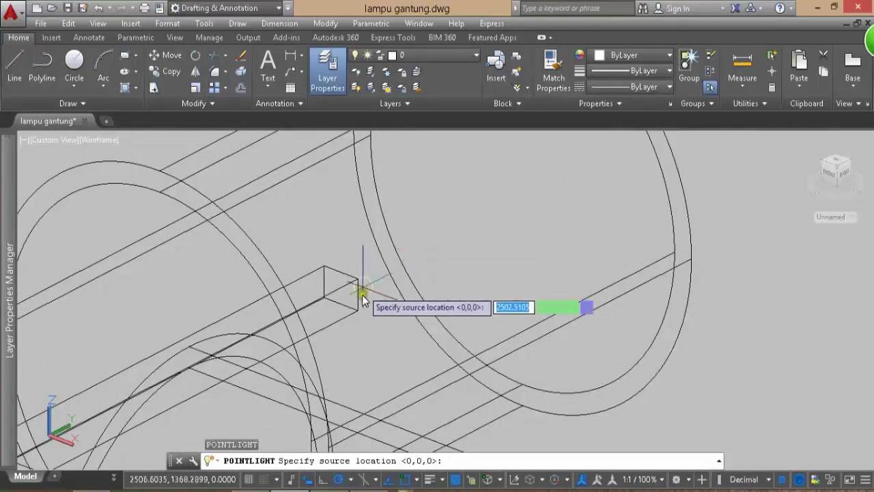
text(endp)
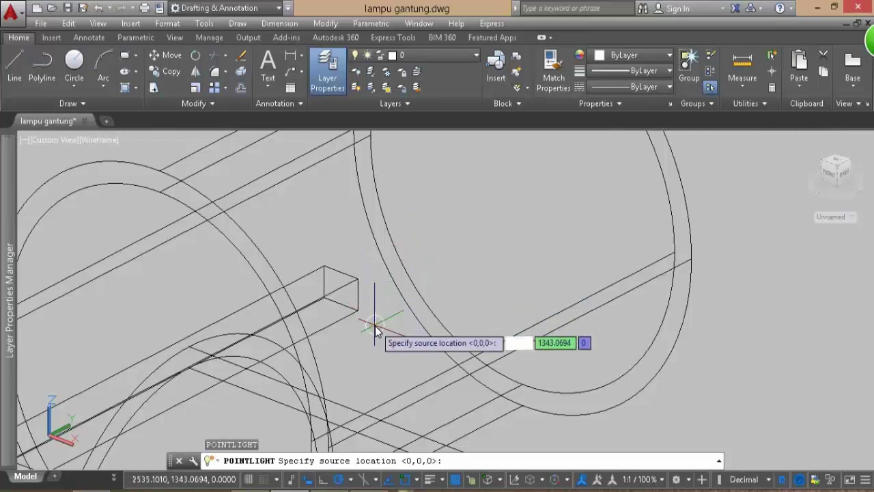
key(Return)
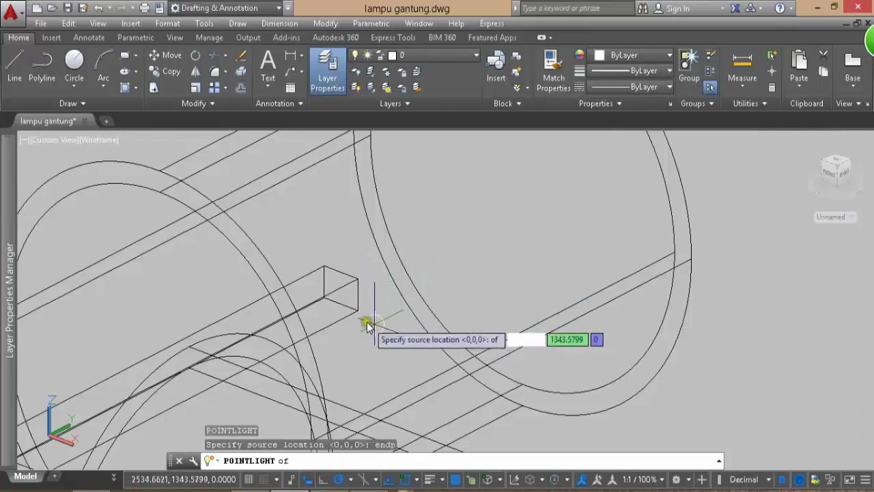
click(357, 314)
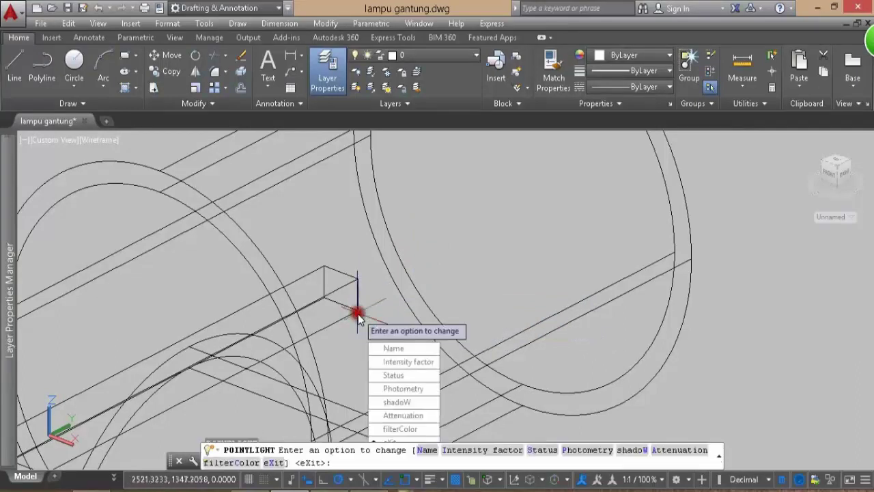
click(358, 314)
text(I)
key(Return)
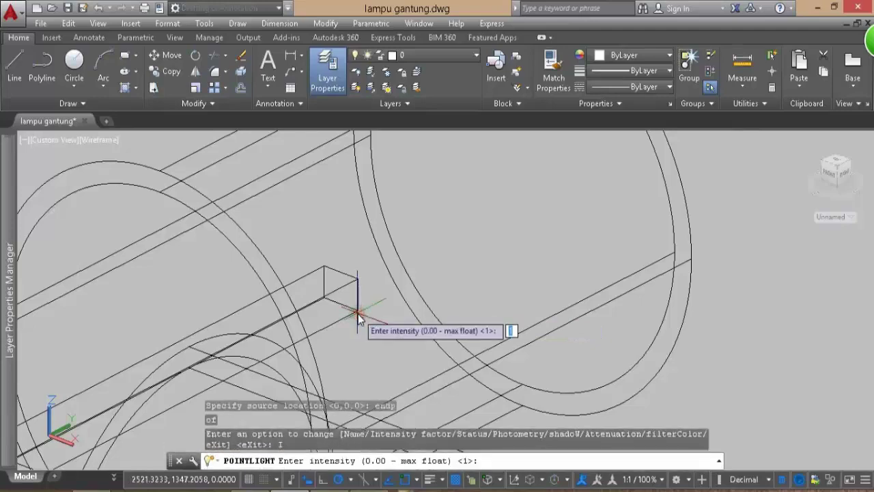
key(Return)
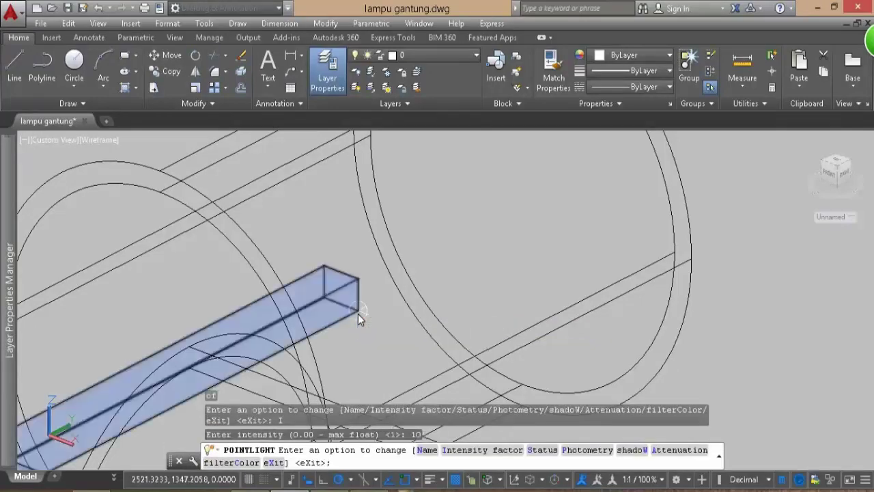
scroll(555, 215, down, 5)
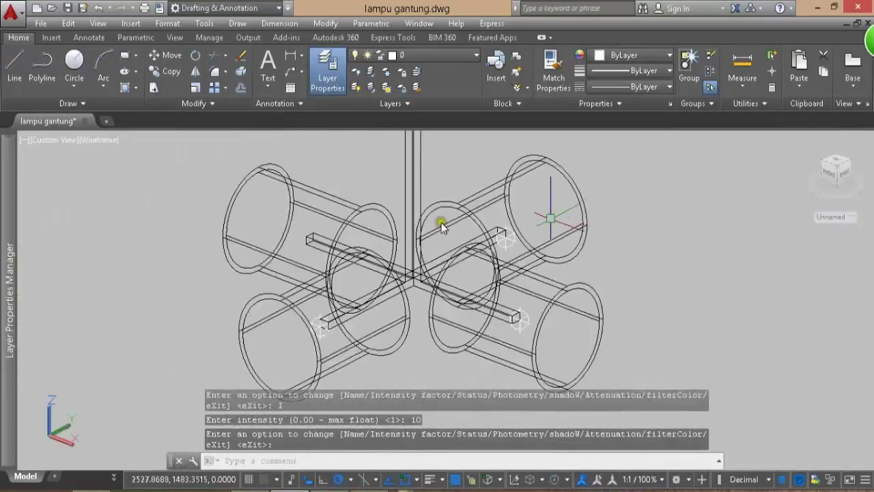
scroll(312, 241, up, 2)
scroll(313, 241, up, 2)
scroll(314, 242, up, 2)
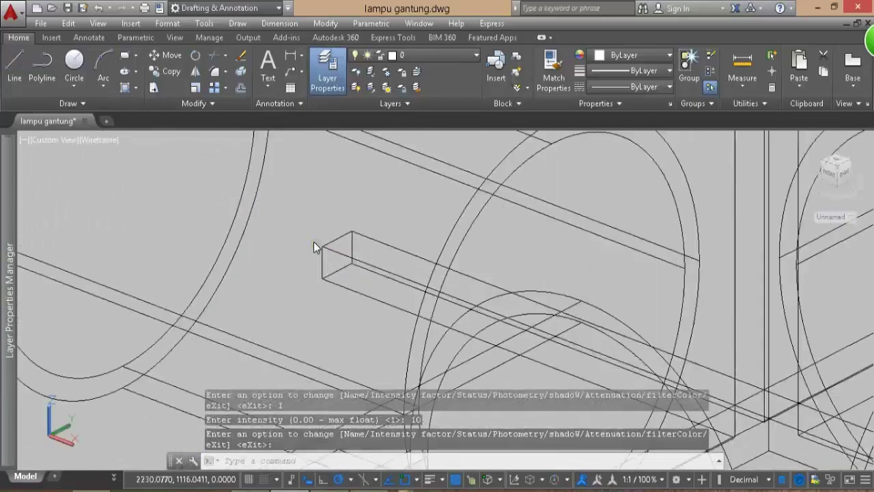
- Add a final point light of intensity 10 at the last bar end and finish POINTLIGHT
key(Return)
key(Return)
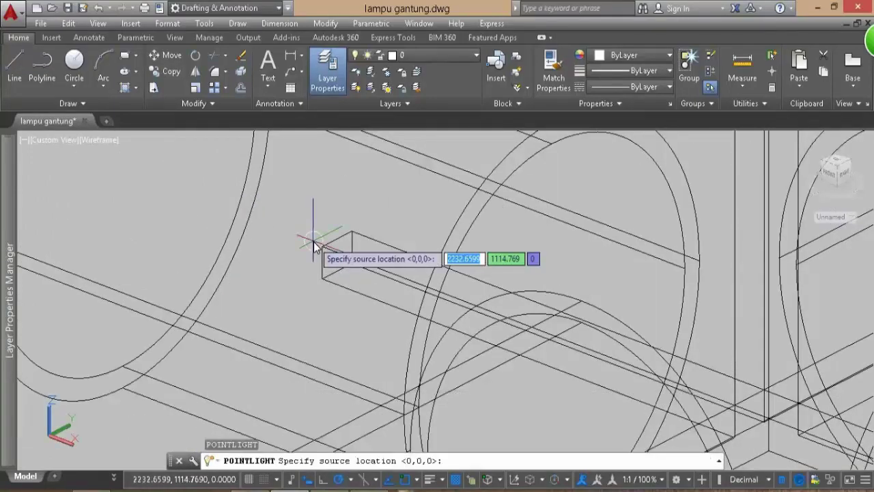
text(endp)
key(Return)
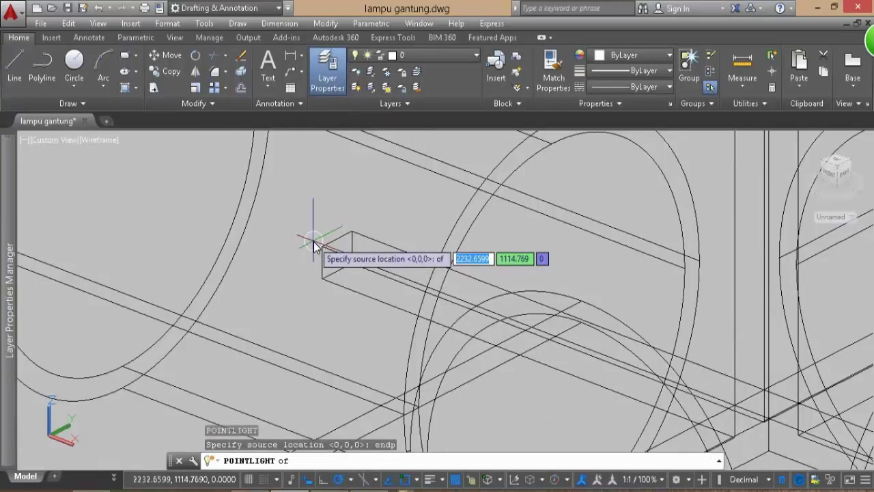
click(323, 280)
text(i)
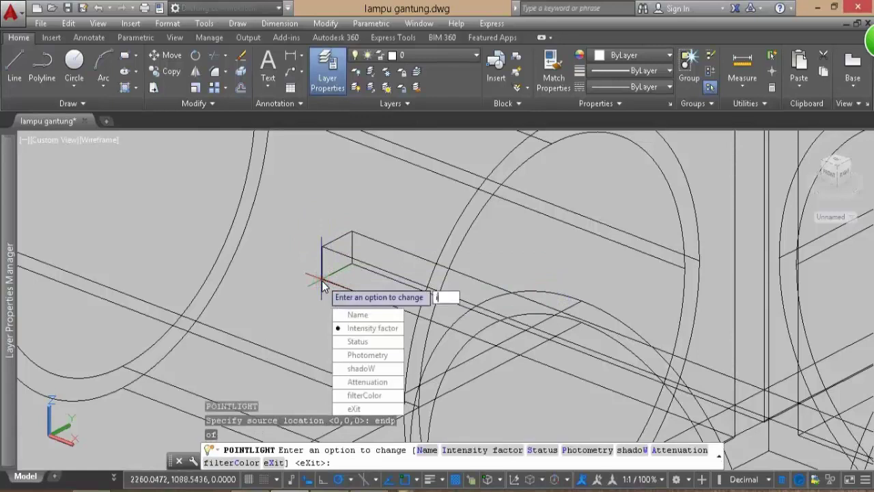
key(Return)
text(10)
key(Return)
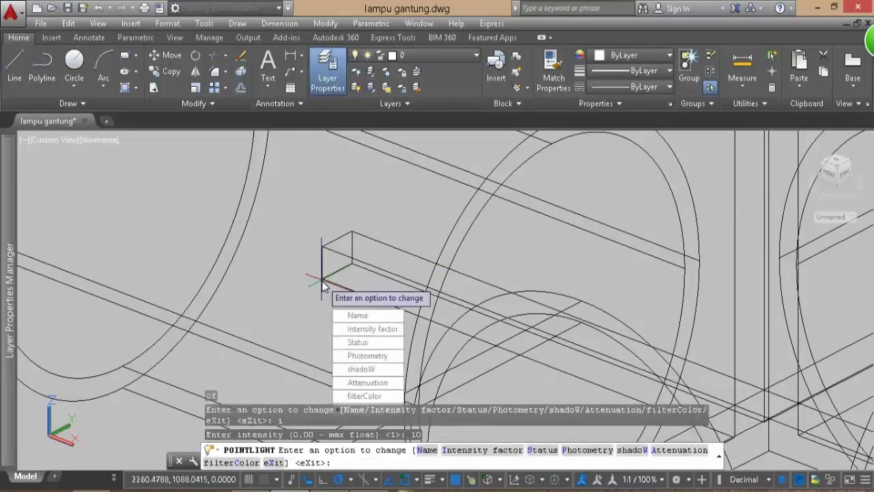
key(Return)
scroll(321, 281, down, 3)
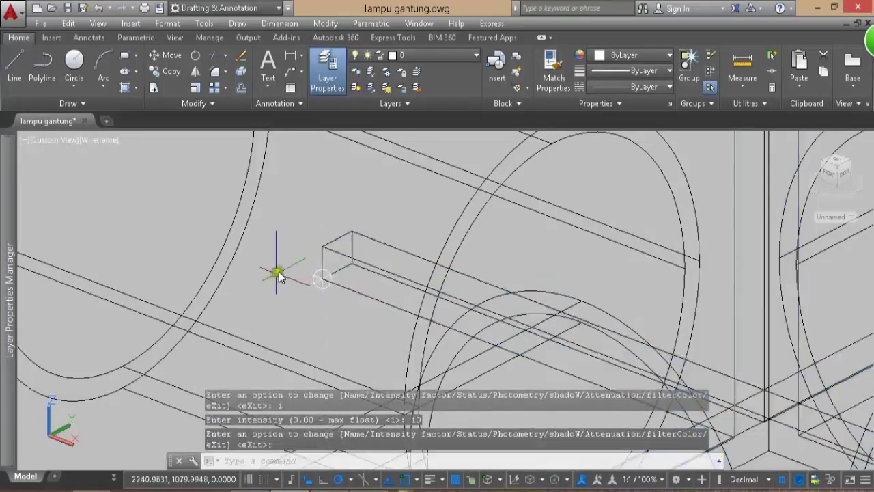
scroll(316, 220, down, 3)
scroll(316, 221, down, 3)
scroll(228, 248, up, 3)
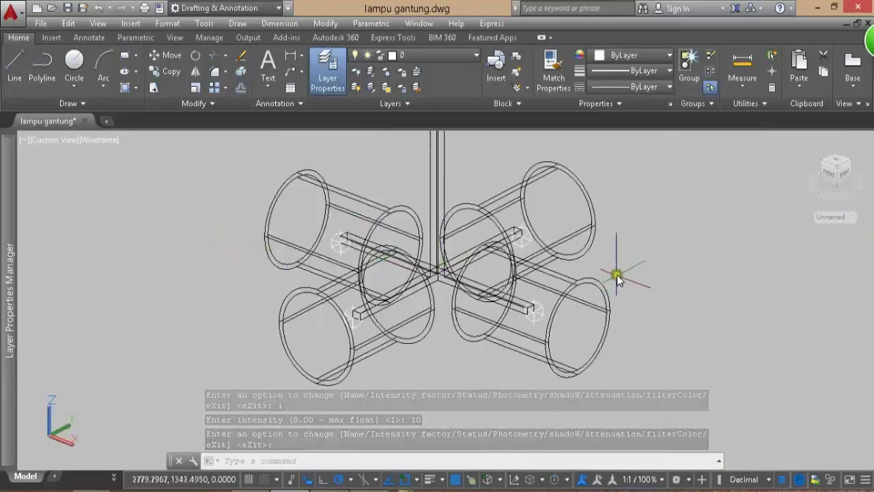
- Show the hanging lamp in the Realistic visual style and frame it in the view
text(v)
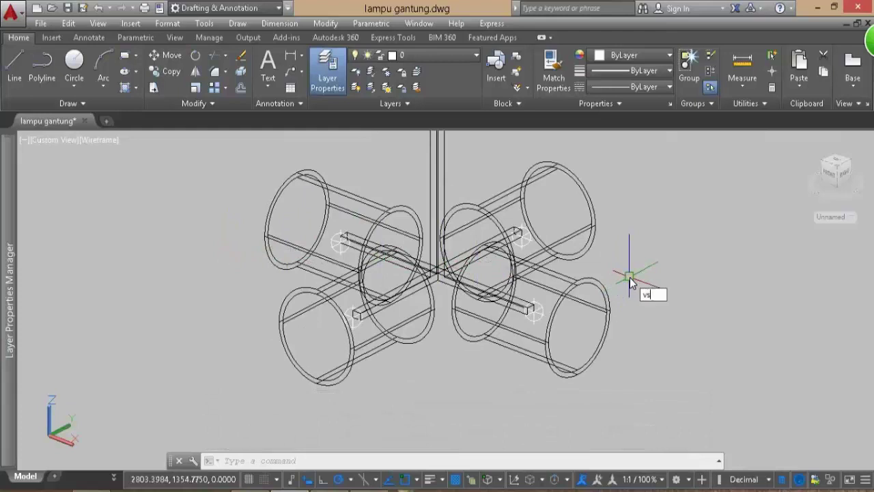
text(s)
key(Return)
text(r)
key(Return)
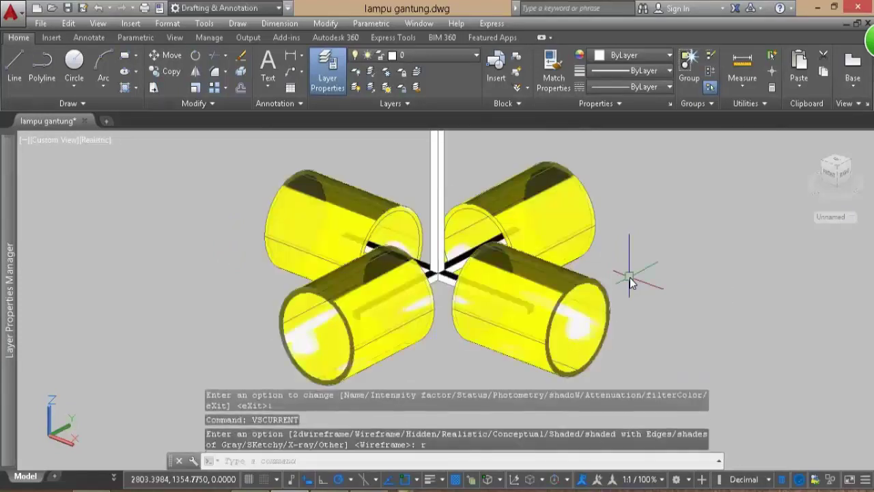
scroll(629, 277, down, 1)
scroll(630, 278, down, 2)
scroll(630, 277, down, 2)
scroll(513, 345, up, 2)
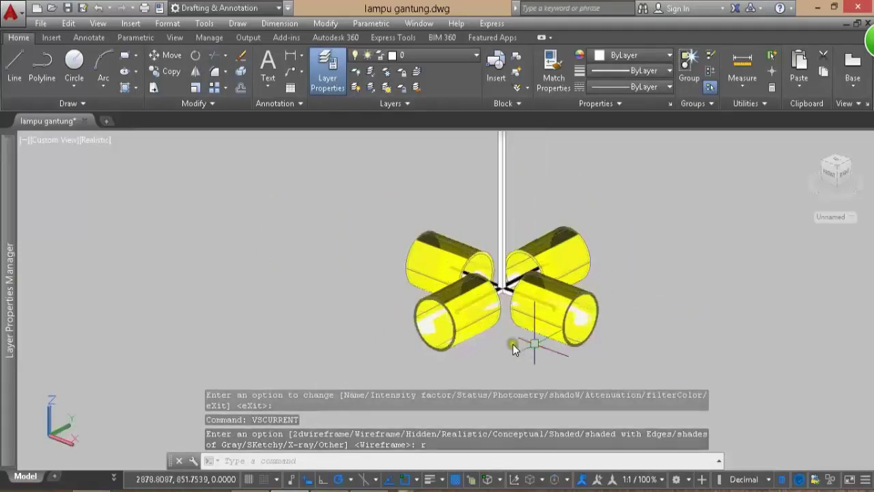
scroll(505, 342, up, 1)
scroll(498, 339, up, 2)
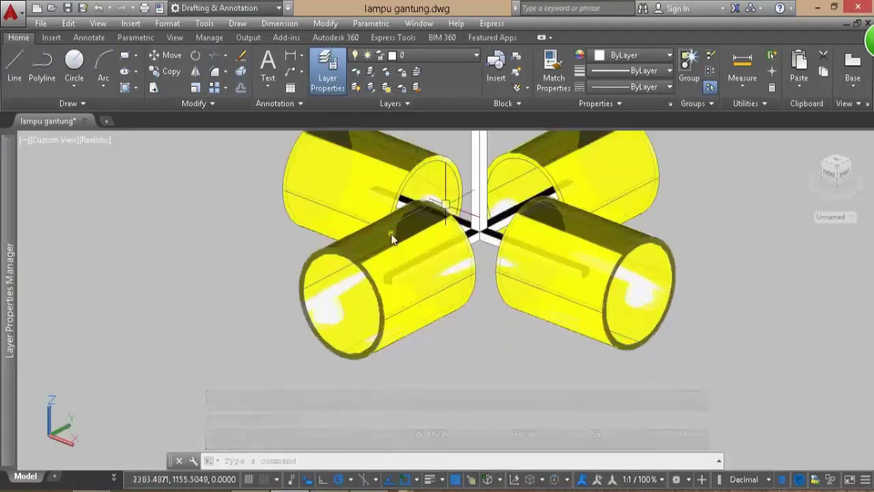
scroll(470, 325, down, 2)
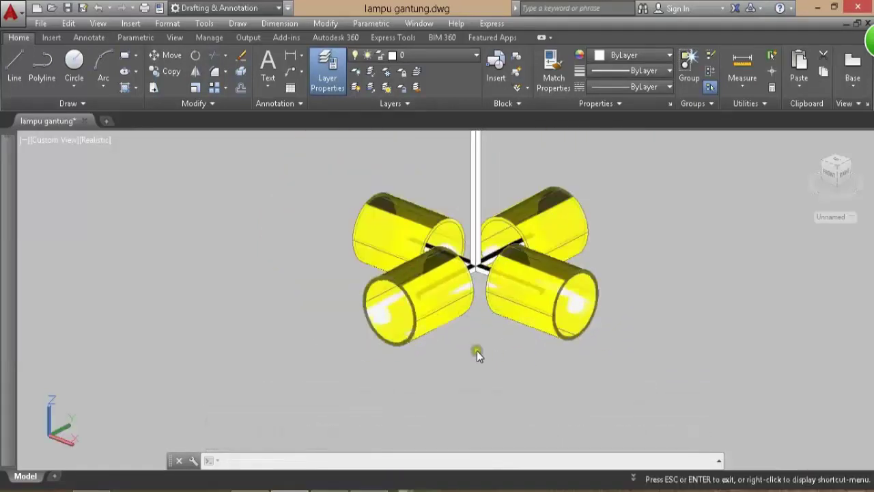
mouse_move(477, 351)
middle_down()
mouse_move(485, 397)
mouse_move(423, 352)
mouse_move(295, 351)
mouse_move(316, 371)
mouse_move(461, 384)
mouse_move(523, 348)
mouse_move(560, 308)
mouse_move(601, 337)
mouse_move(513, 343)
mouse_move(453, 320)
mouse_move(448, 361)
mouse_move(483, 384)
middle_up()
scroll(484, 390, up, 2)
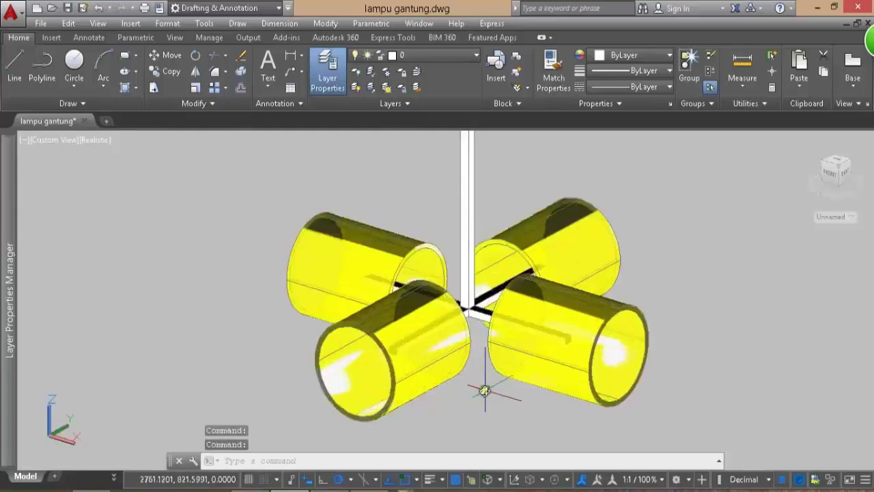
- Switch to lampu meja.dwg, centre the table lamp, and set the Wireframe visual style
click(71, 8)
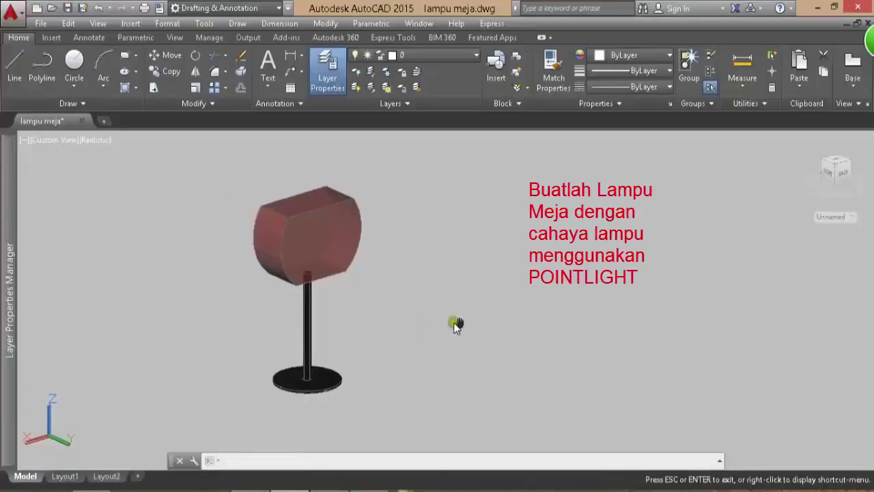
middle_drag(382, 331, 523, 326)
scroll(425, 254, up, 3)
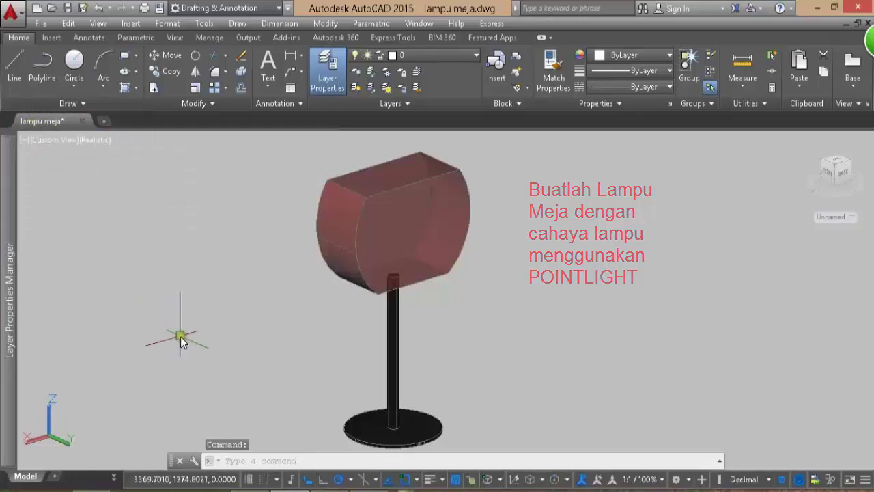
text(vsc)
key(Return)
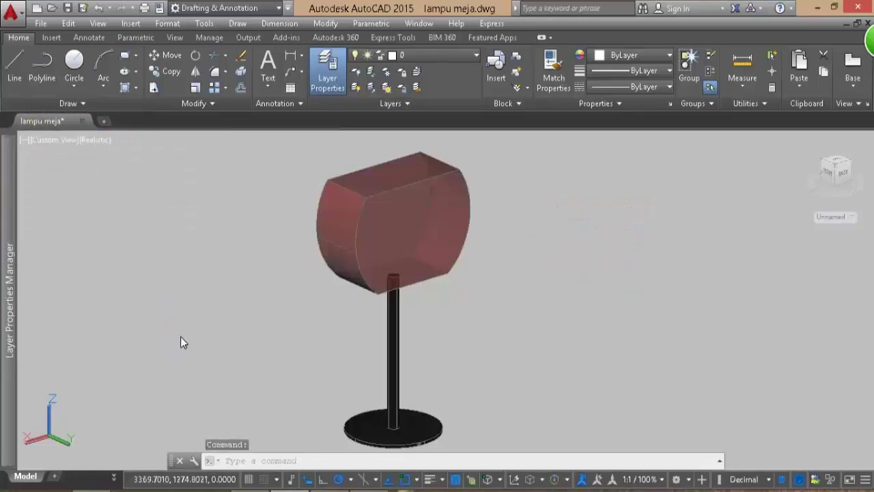
text(w)
key(Return)
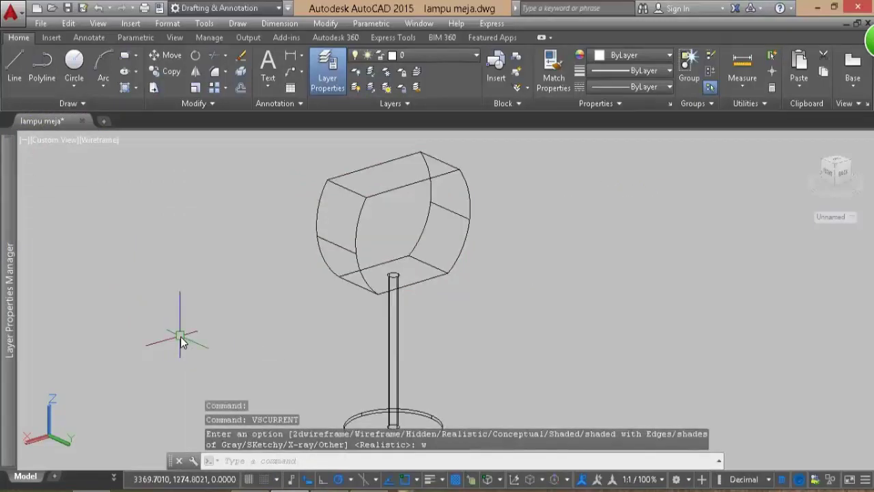
text(p)
text(ointl)
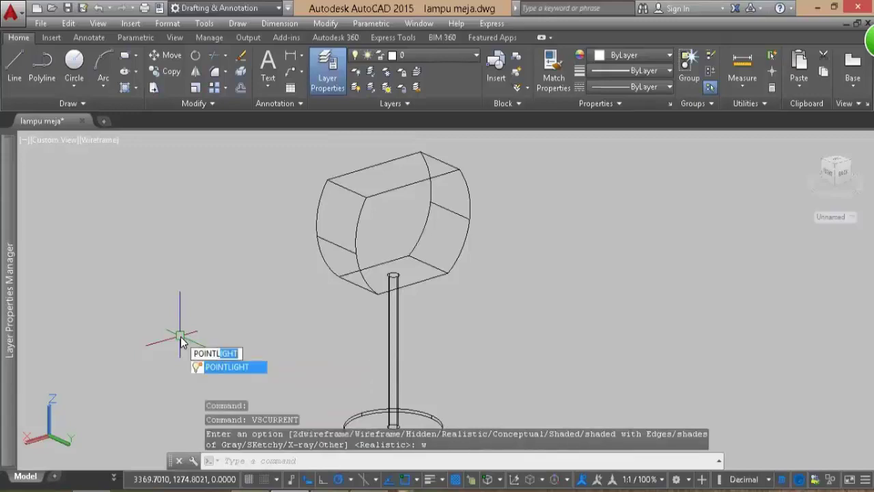
- Place a point light of intensity 10 at the stem top's centre, with default lighting off
key(Return)
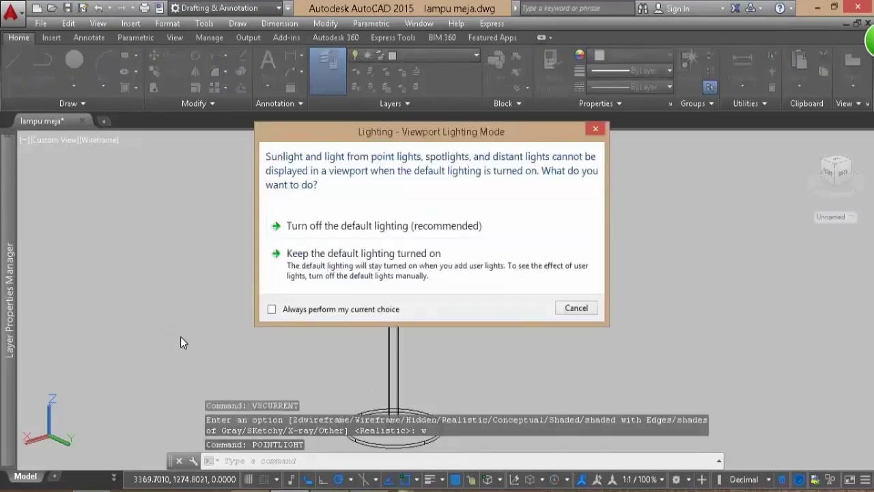
click(399, 225)
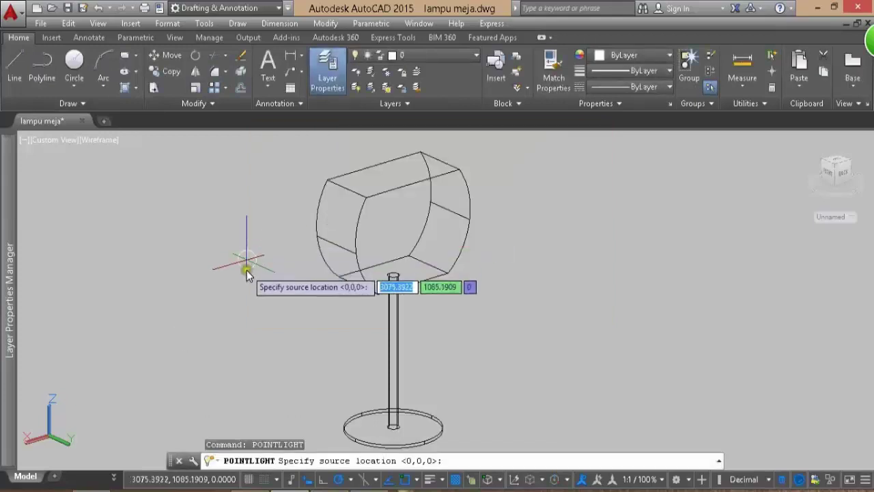
text(ce)
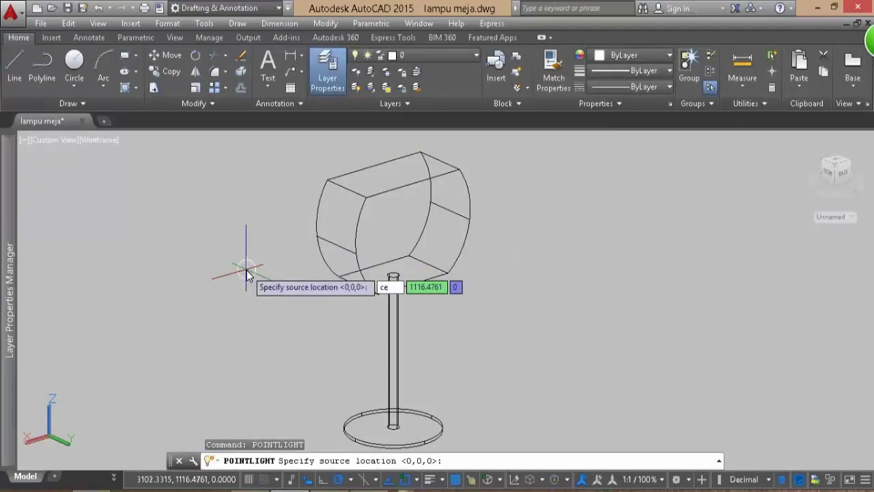
text(cen)
key(Return)
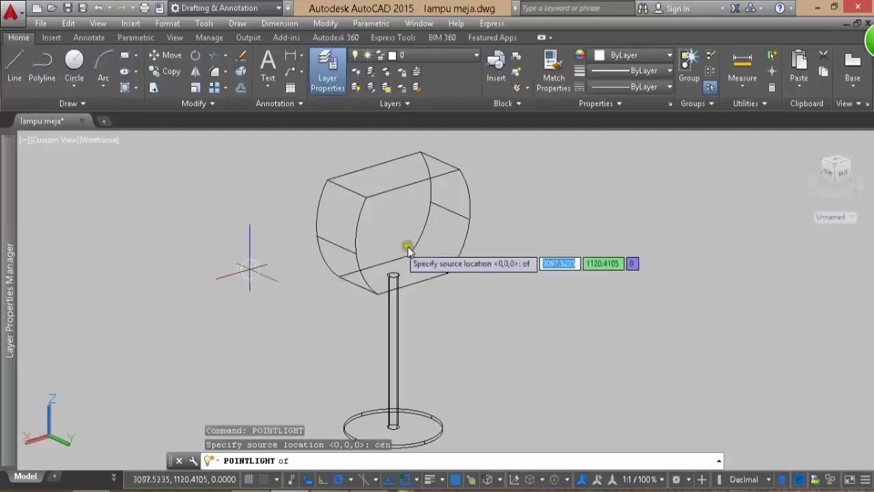
scroll(382, 270, up, 2)
scroll(369, 299, up, 2)
scroll(315, 347, up, 2)
scroll(305, 365, up, 2)
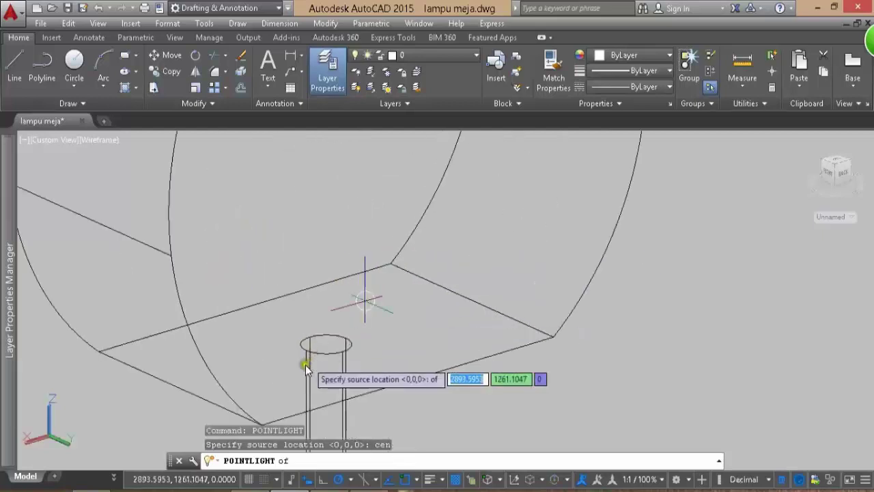
scroll(304, 366, up, 2)
scroll(320, 355, up, 1)
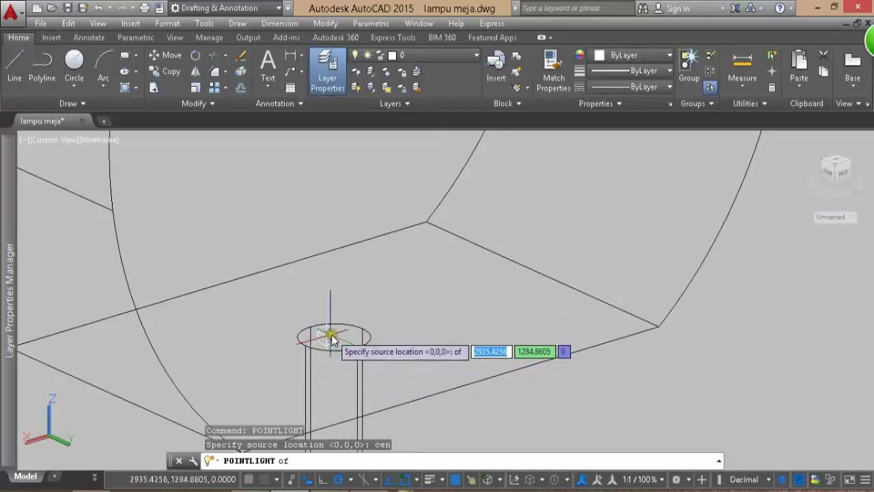
click(333, 337)
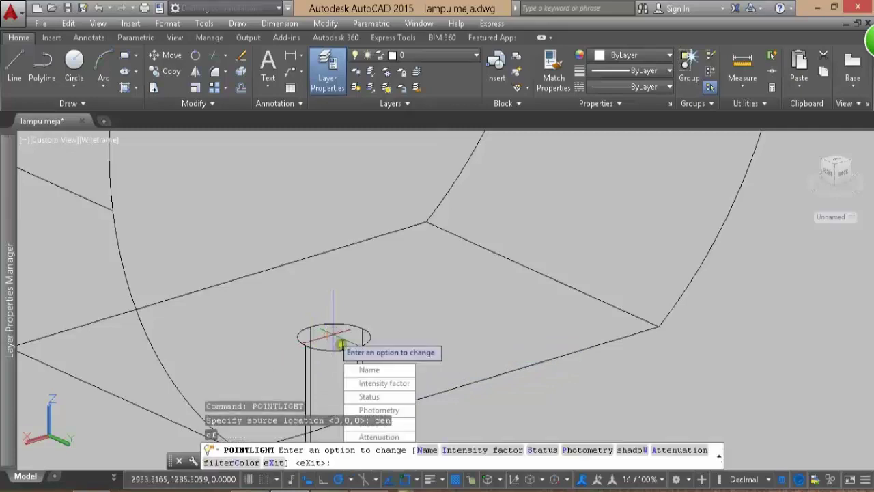
text(I)
key(Return)
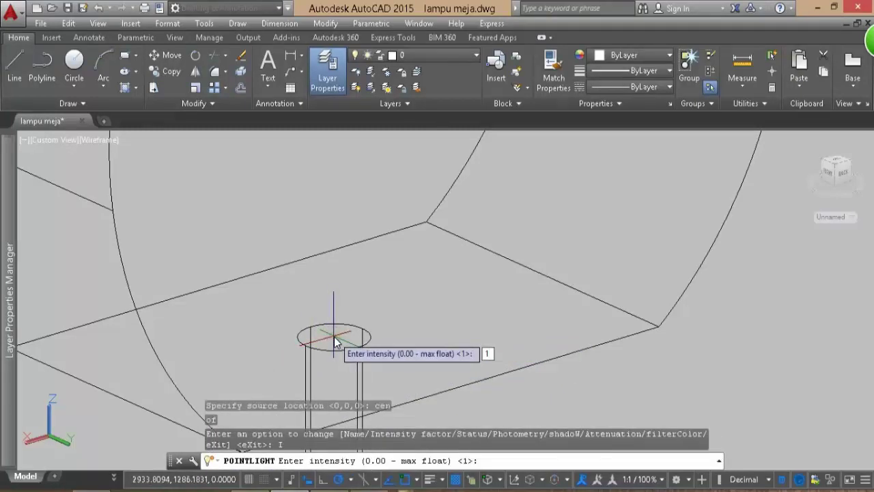
key(Return)
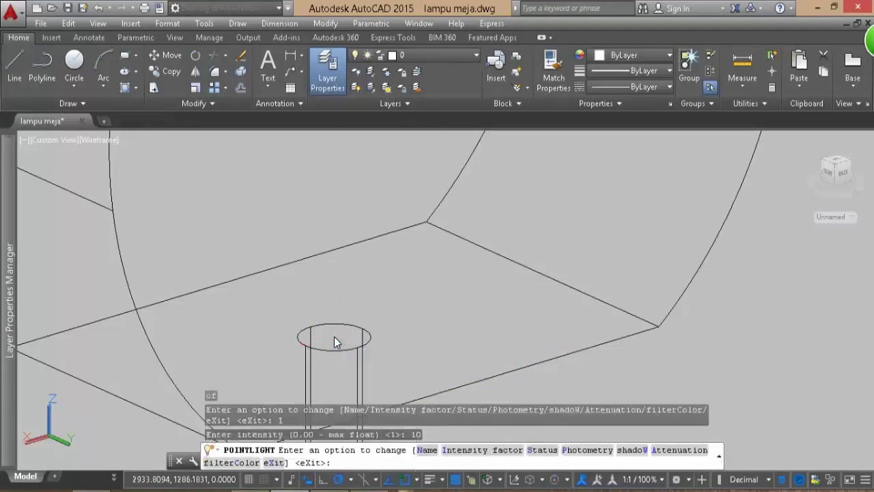
key(Return)
- Save the lampu meja drawing
scroll(341, 303, down, 3)
scroll(347, 257, down, 3)
scroll(346, 257, down, 3)
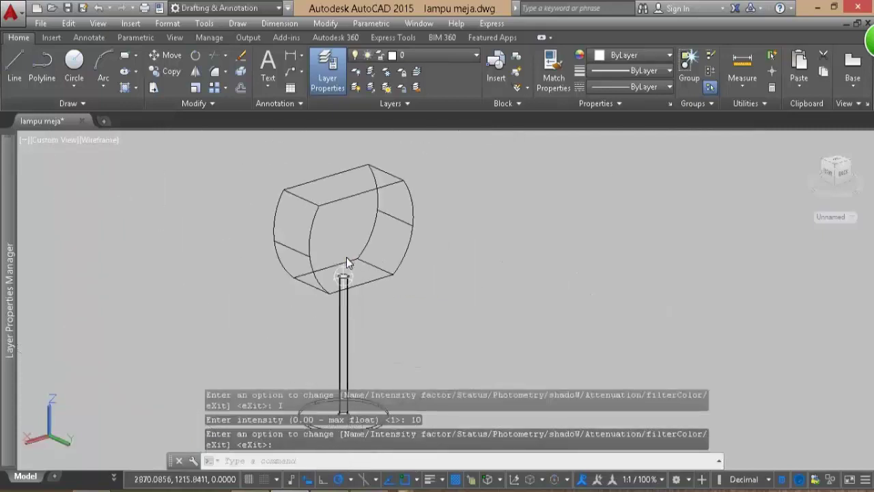
scroll(347, 257, down, 2)
scroll(333, 284, up, 2)
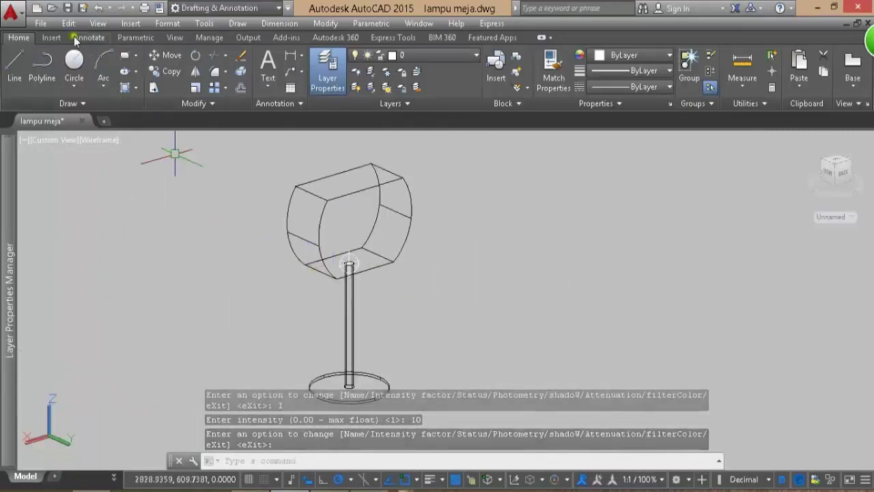
click(68, 12)
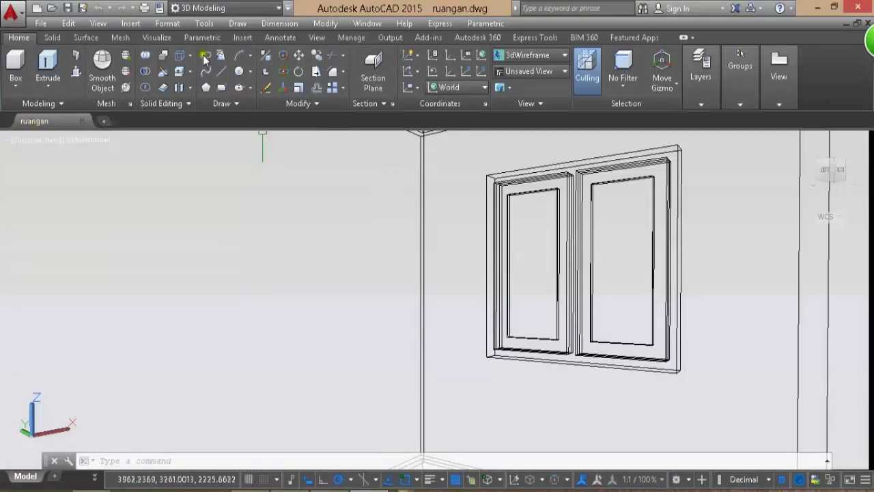
- Switch to the 3D Modeling workspace and turn on Full Shadows from the Visualize tools
click(192, 9)
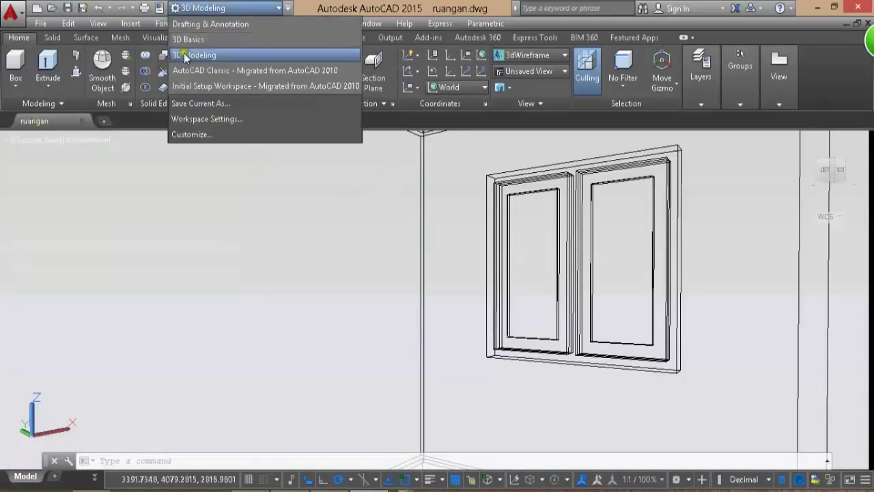
click(338, 8)
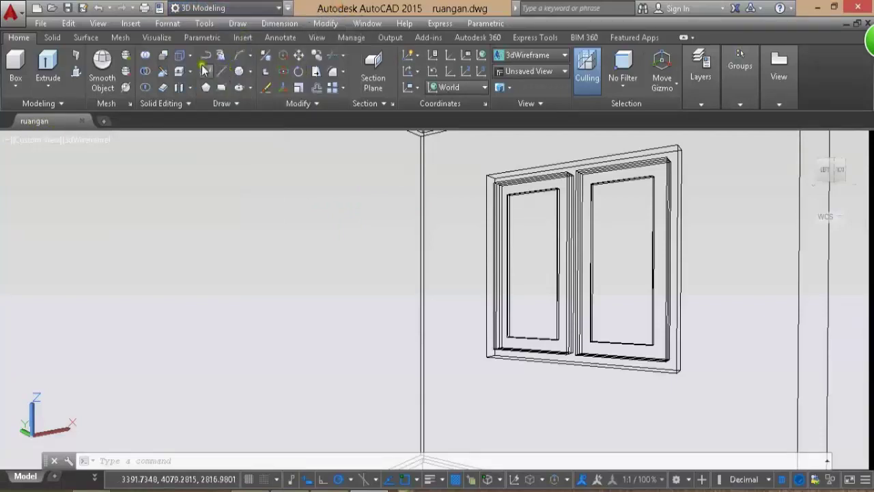
click(158, 39)
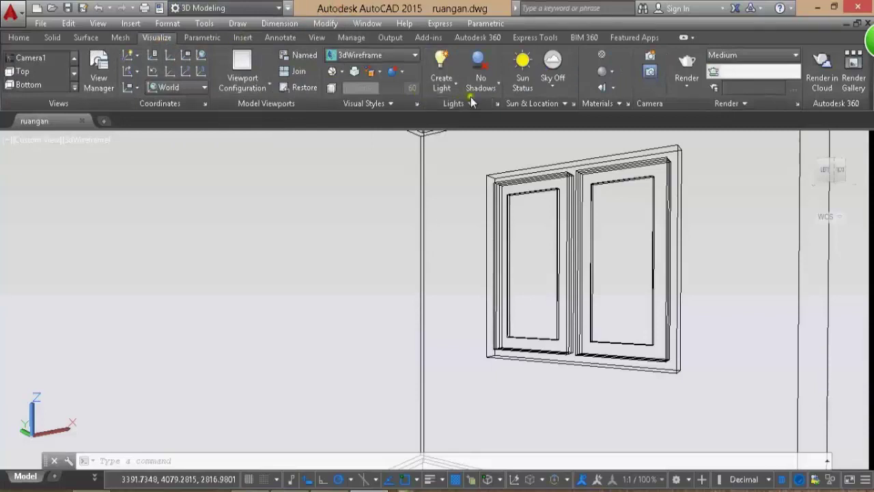
click(493, 83)
click(484, 142)
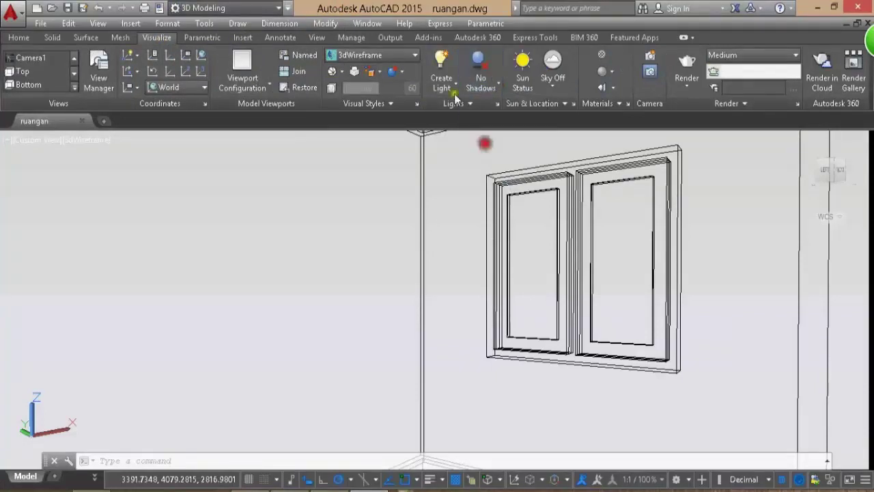
- Turn sunlight on, disable default lighting, and set Sky Background and Illumination
click(521, 84)
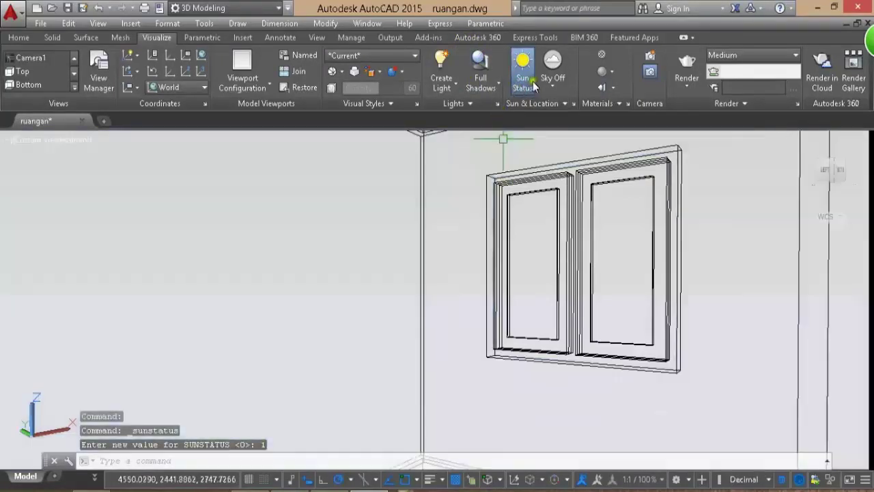
click(523, 83)
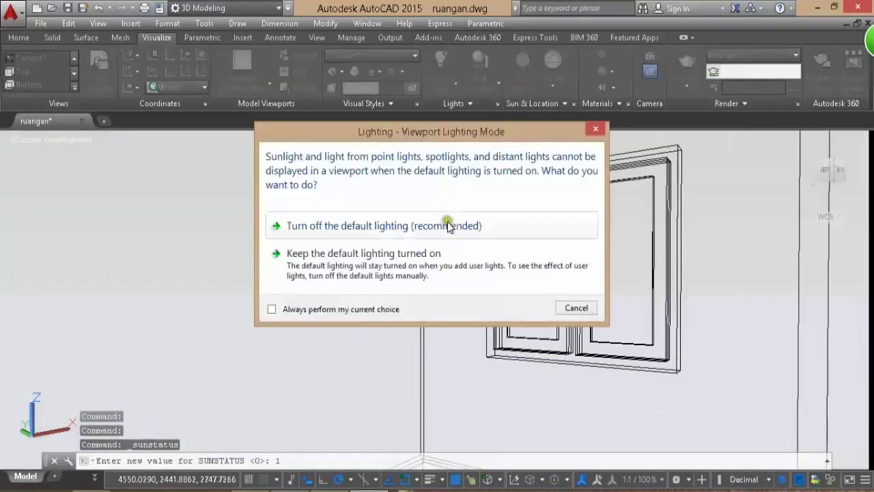
click(320, 231)
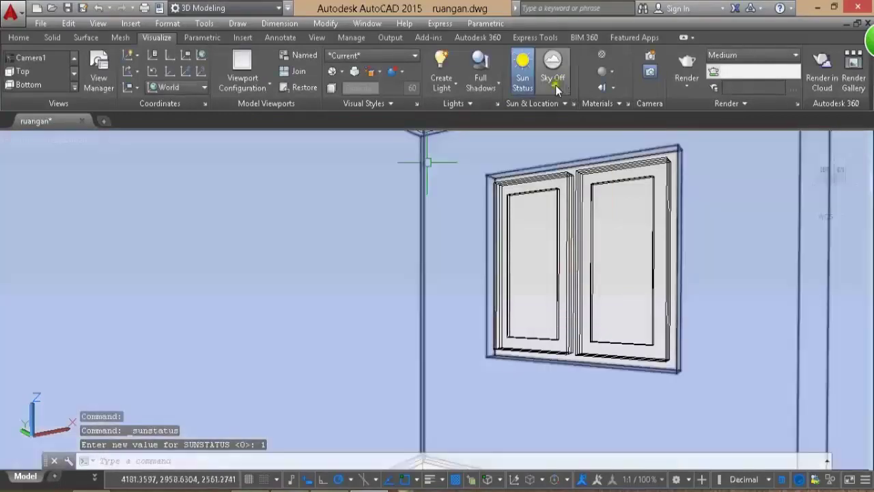
click(553, 86)
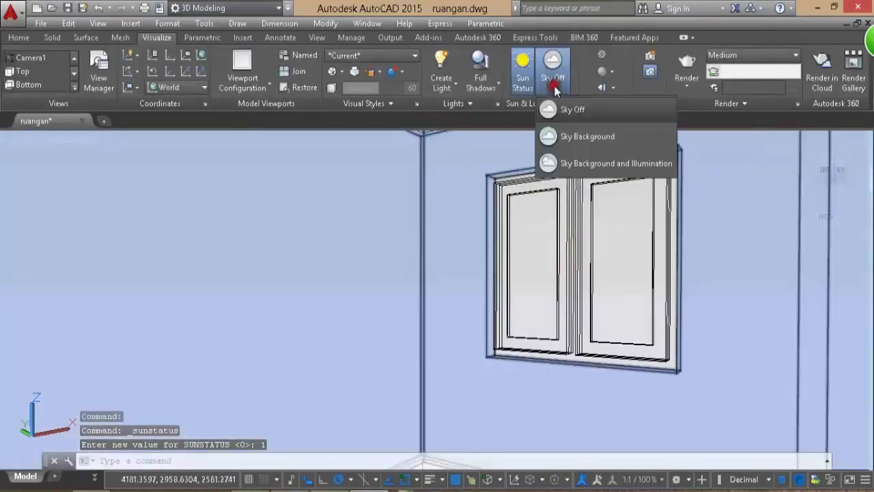
click(577, 164)
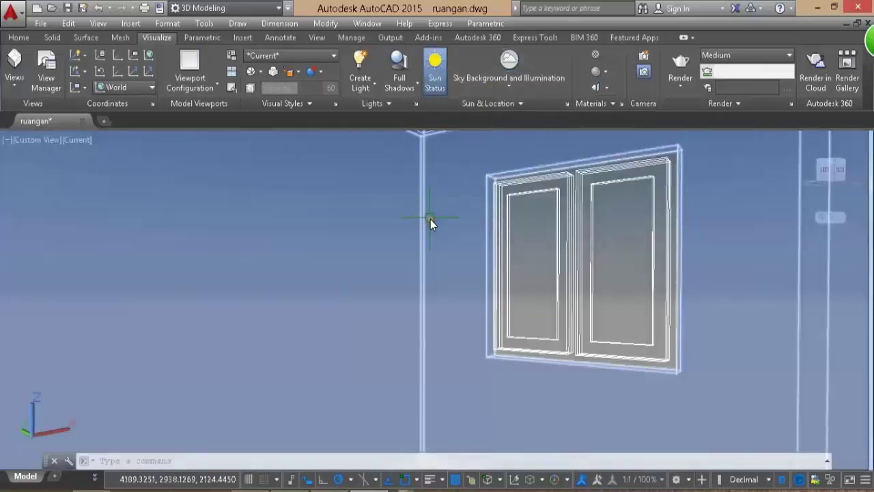
- Set the Realistic style, move the sun time to 9:00, and start a RENDER of the room
text(vsc)
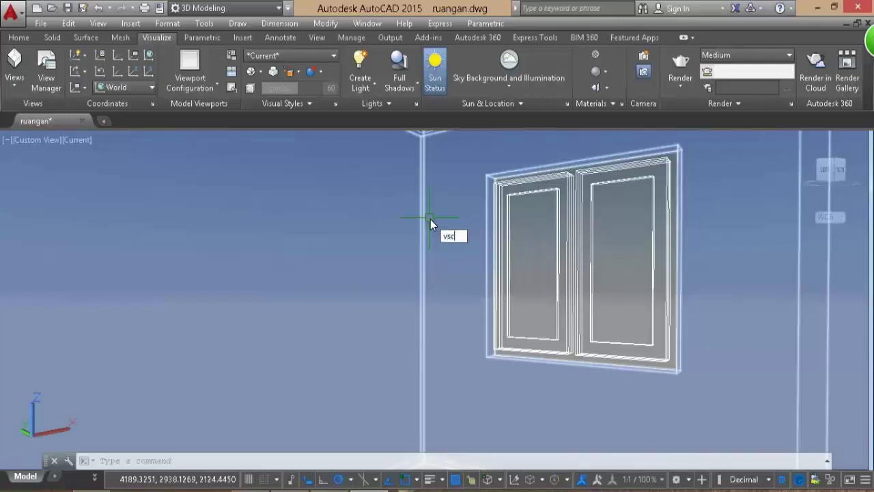
key(Return)
key(Return)
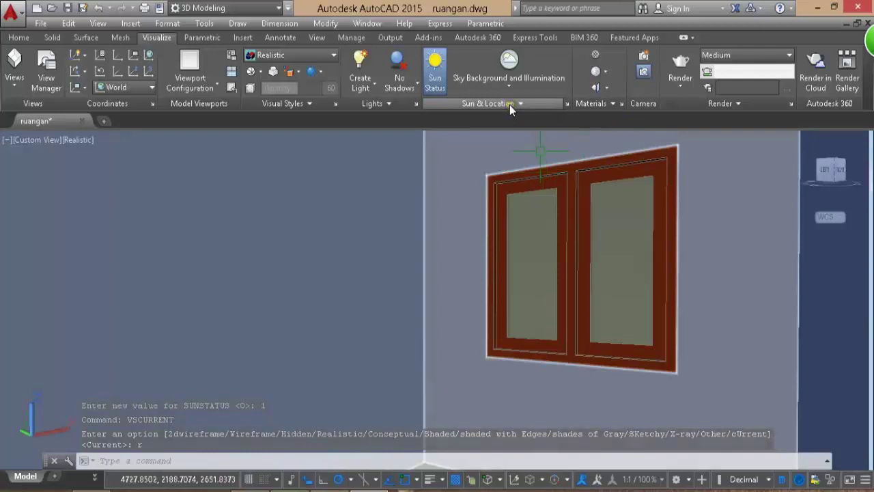
click(510, 104)
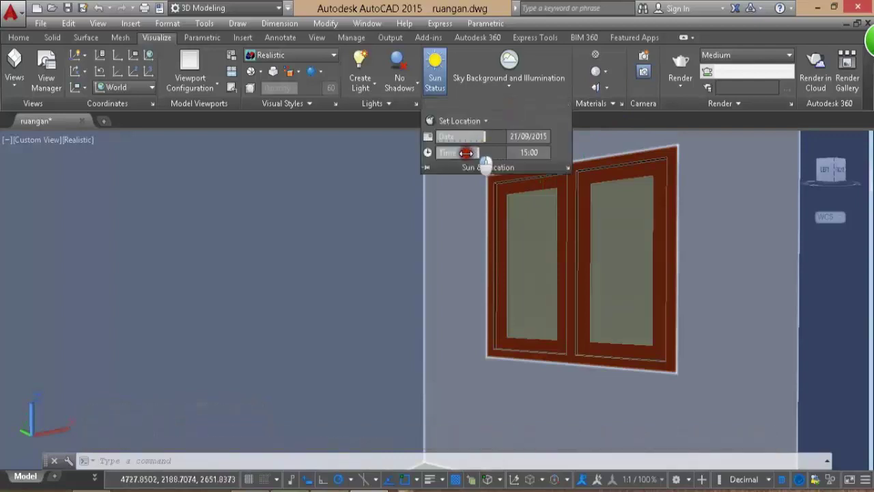
drag(465, 153, 438, 151)
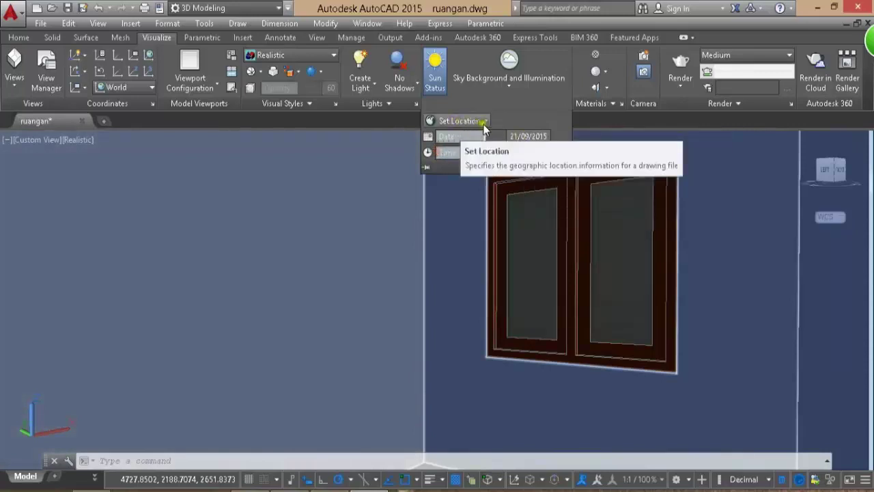
click(604, 118)
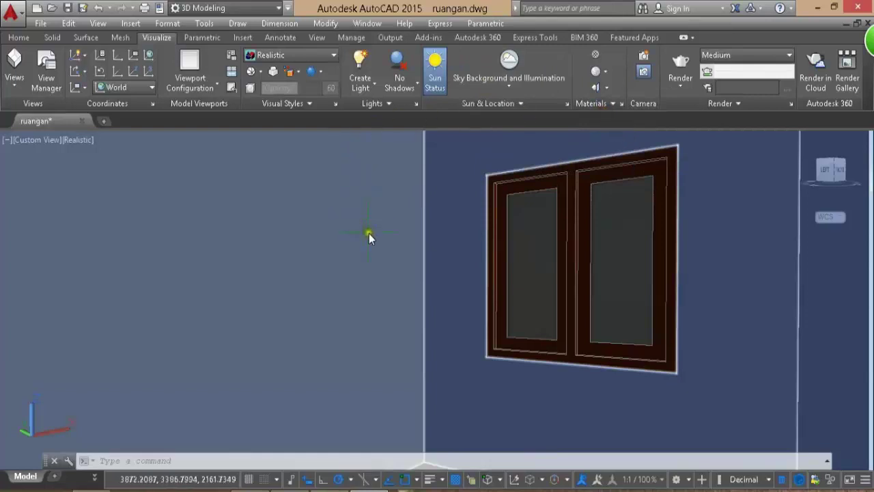
text(RENDe)
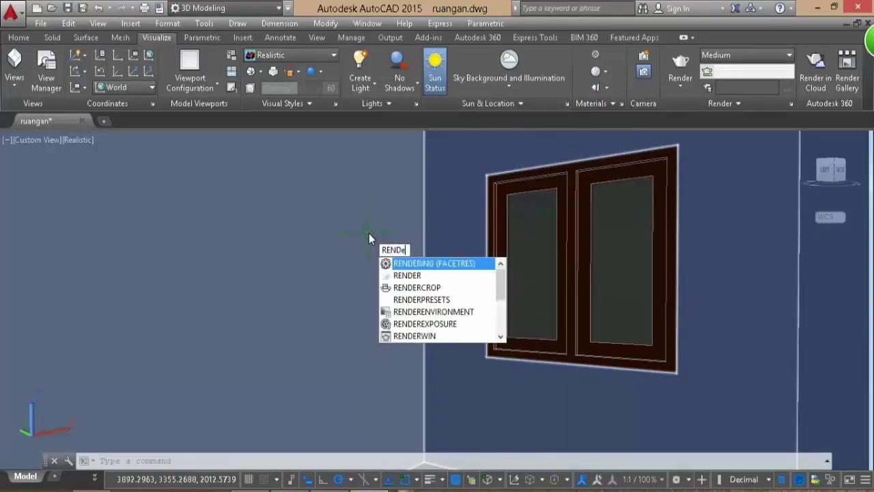
text(r)
key(Return)
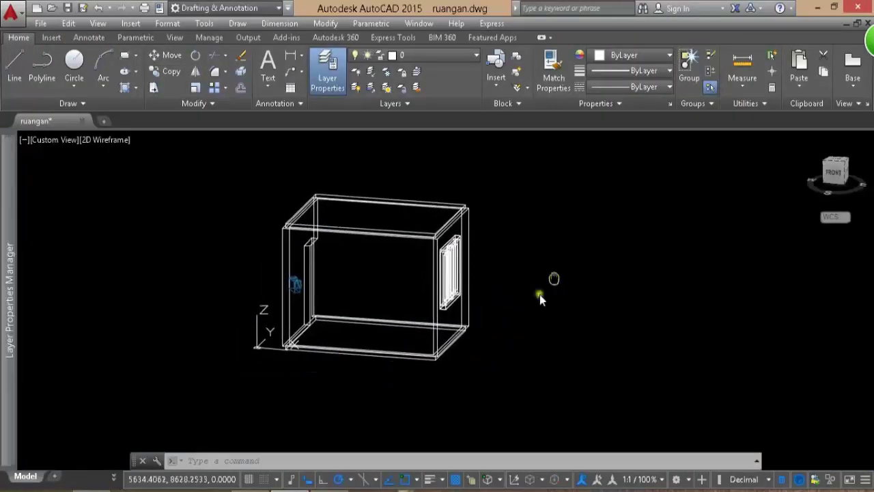
- Close the Render window and save the ruangan drawing
scroll(546, 296, up, 3)
scroll(88, 230, up, 2)
scroll(344, 273, up, 1)
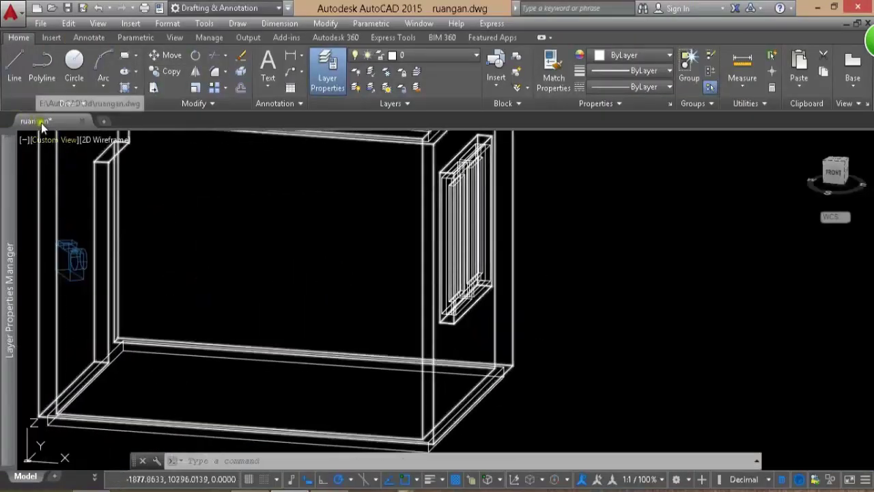
scroll(501, 269, down, 1)
scroll(510, 269, down, 2)
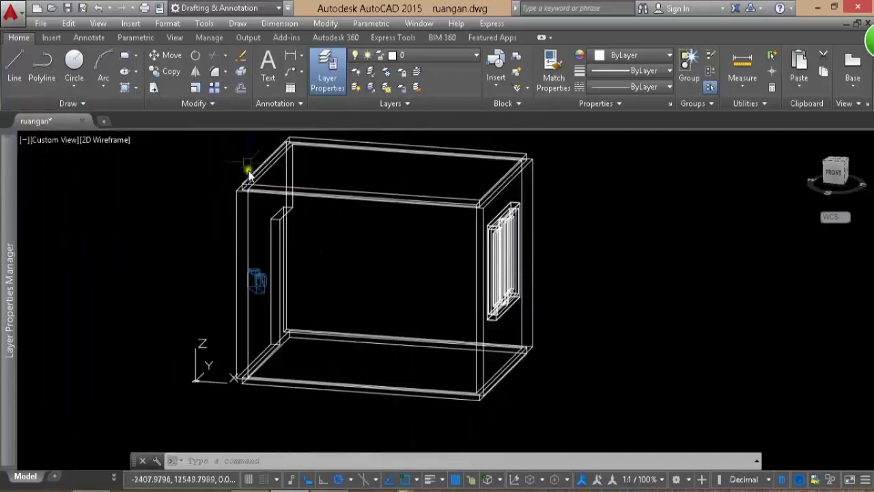
click(67, 10)
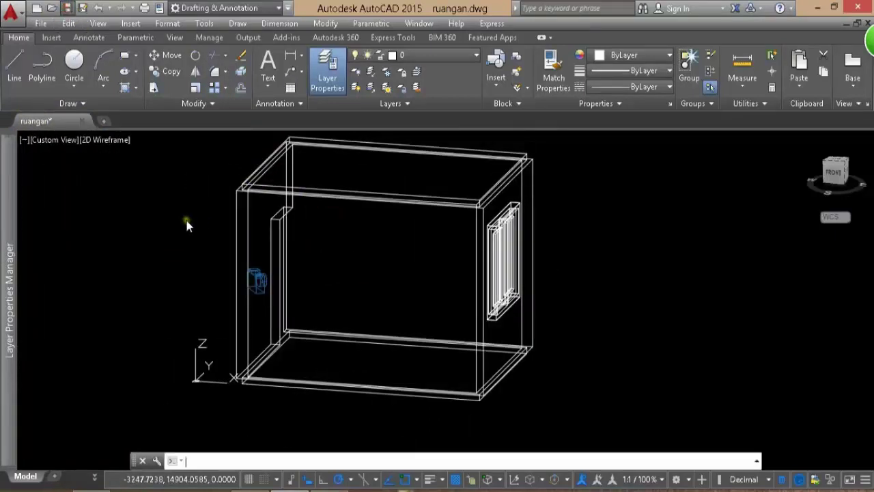
- Switch the room to a top PLAN view and position it on the left
mouse_move(196, 270)
shift+middle_down()
mouse_move(503, 267)
mouse_move(474, 277)
mouse_move(400, 256)
mouse_move(484, 261)
mouse_move(519, 280)
shift+middle_up()
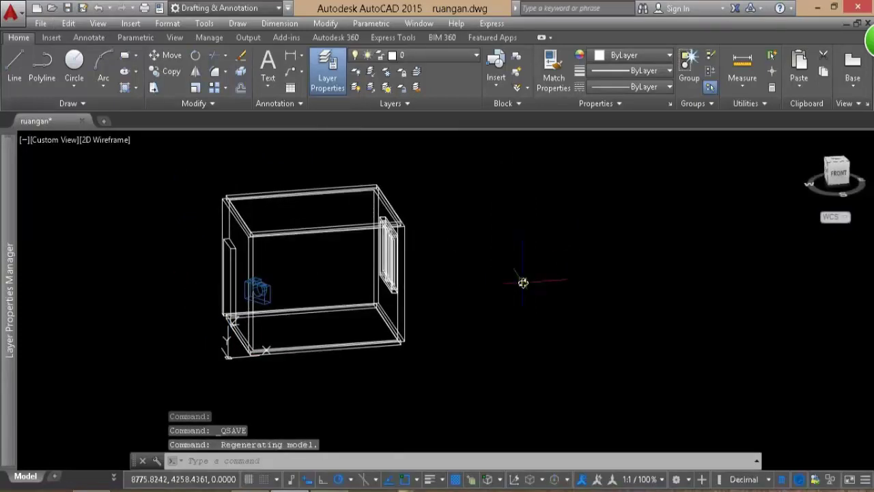
key(Return)
key(Return)
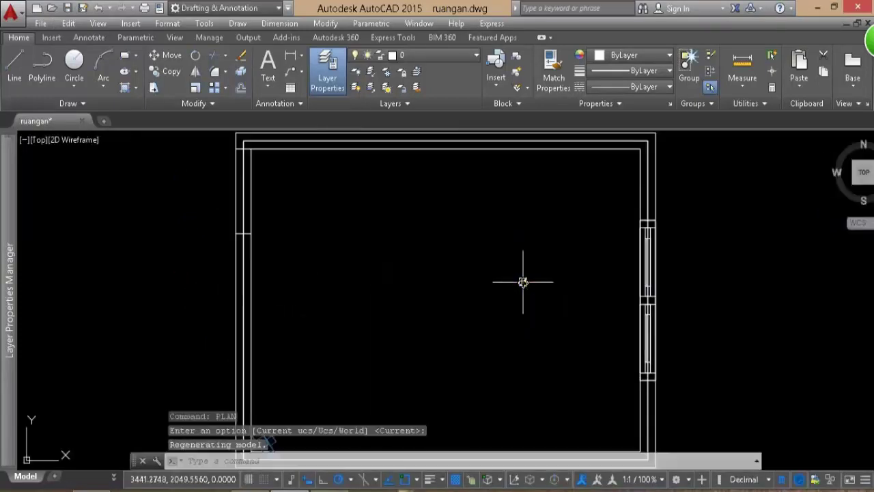
scroll(523, 282, down, 5)
mouse_move(653, 325)
middle_down()
mouse_move(512, 308)
mouse_move(614, 329)
middle_up()
scroll(511, 307, up, 3)
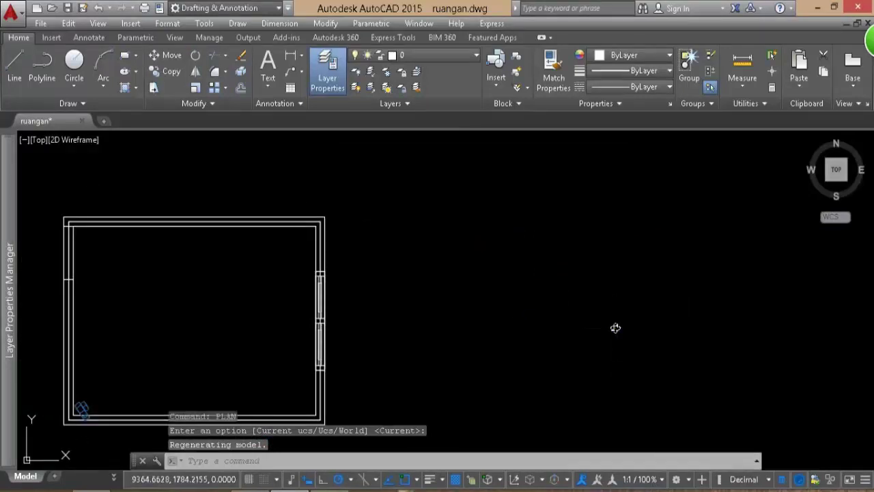
- Insert the Meja makan.dwg block, redefining the existing table block definition
text(i)
key(Return)
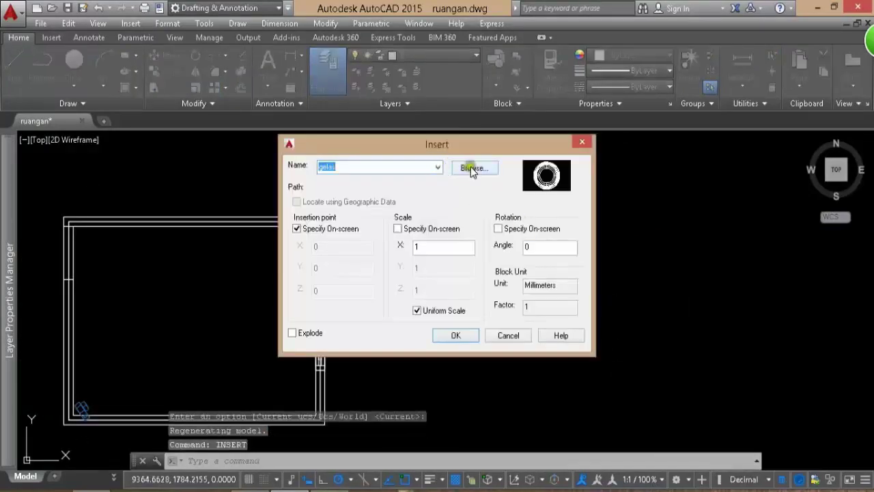
click(470, 167)
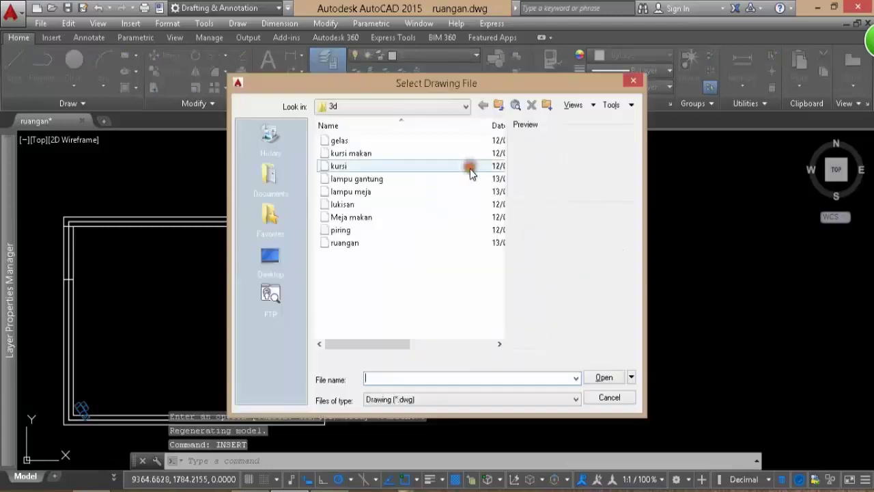
click(423, 220)
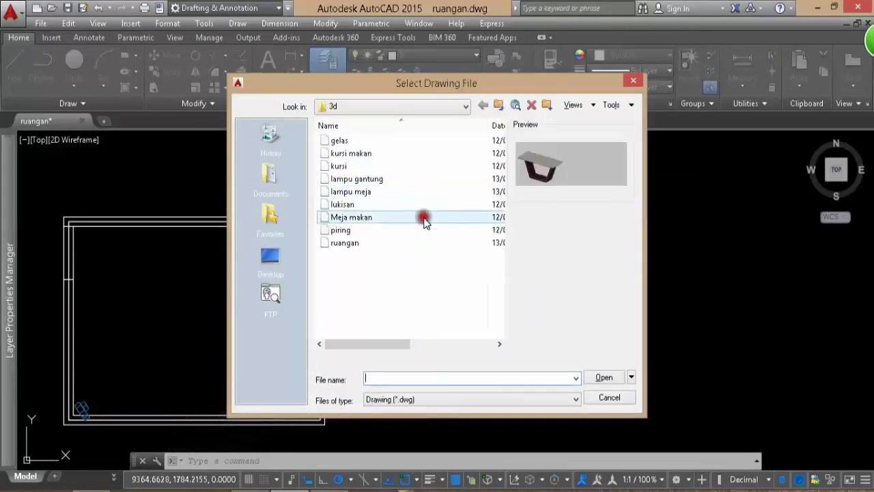
click(604, 381)
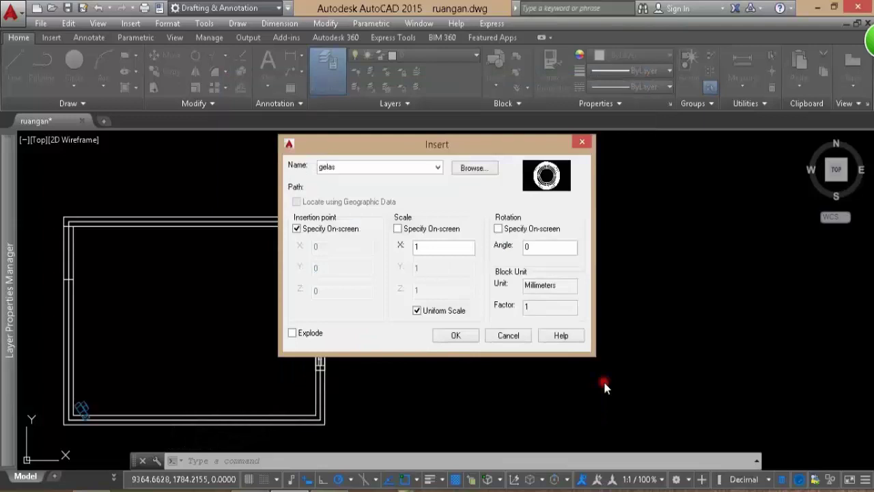
click(456, 335)
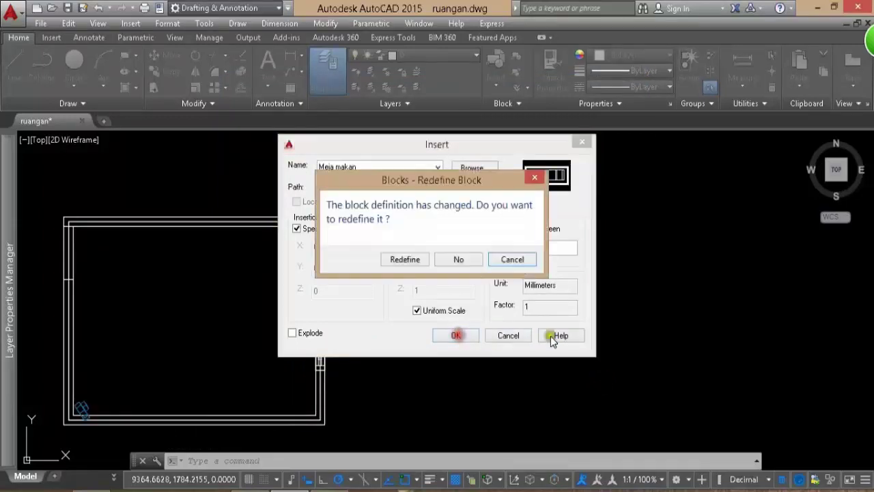
click(413, 263)
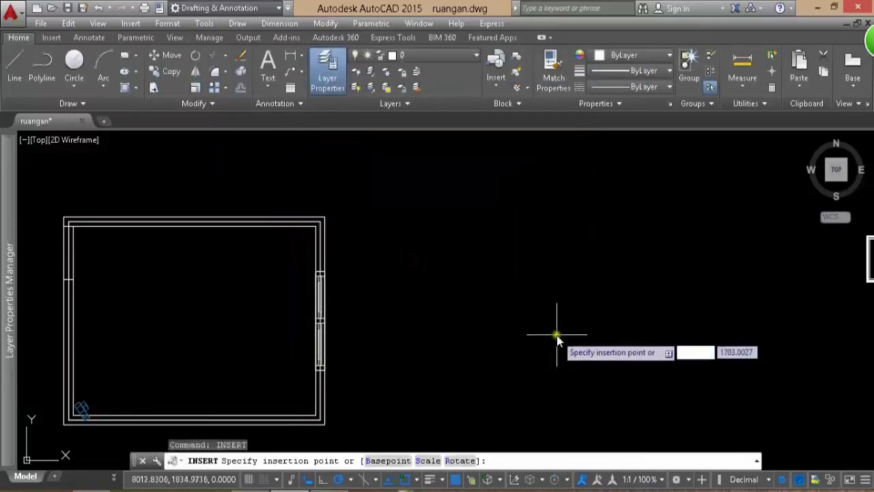
- Place the dining table to the right of the room outline and zoom in on it
scroll(471, 345, down, 2)
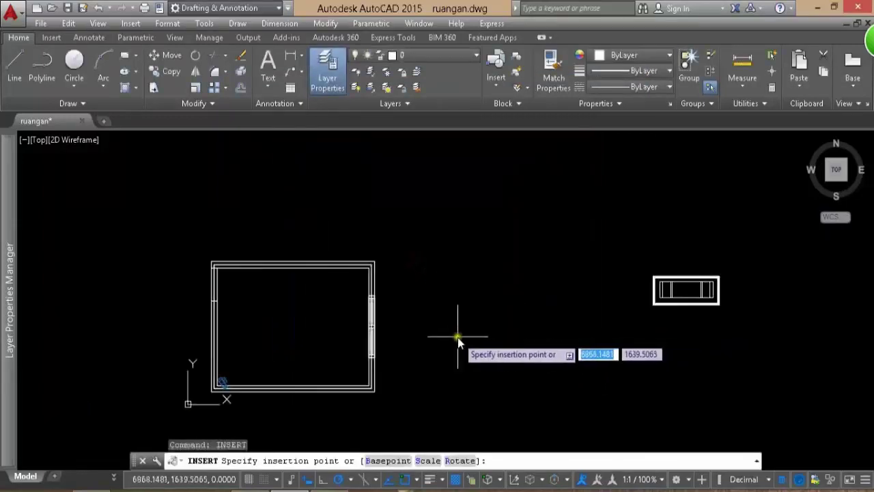
click(395, 402)
middle_drag(616, 350, 468, 326)
scroll(462, 332, up, 4)
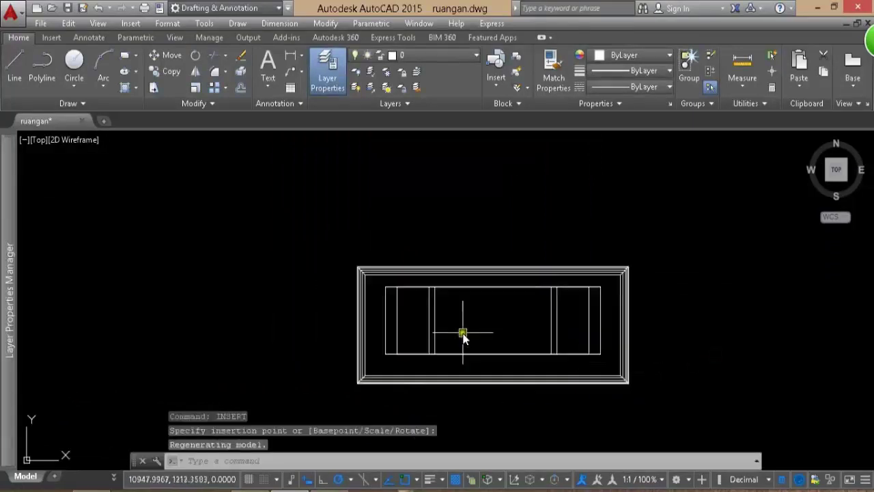
scroll(416, 287, up, 2)
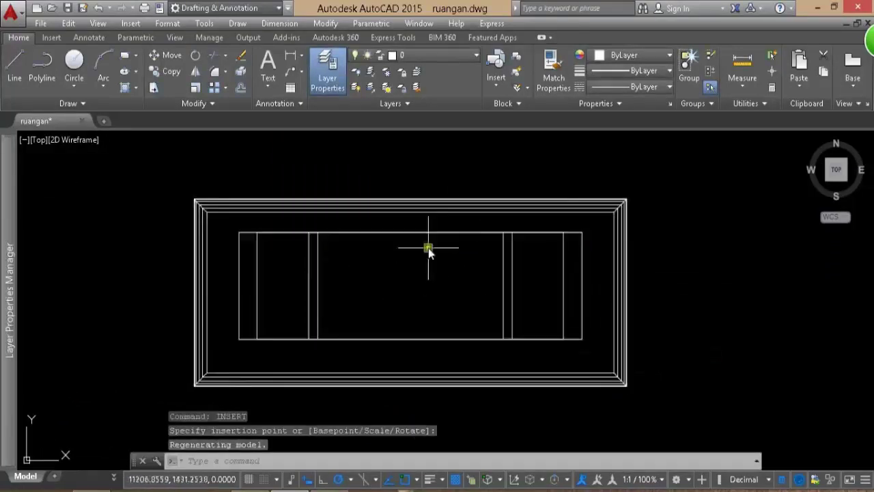
scroll(442, 274, down, 2)
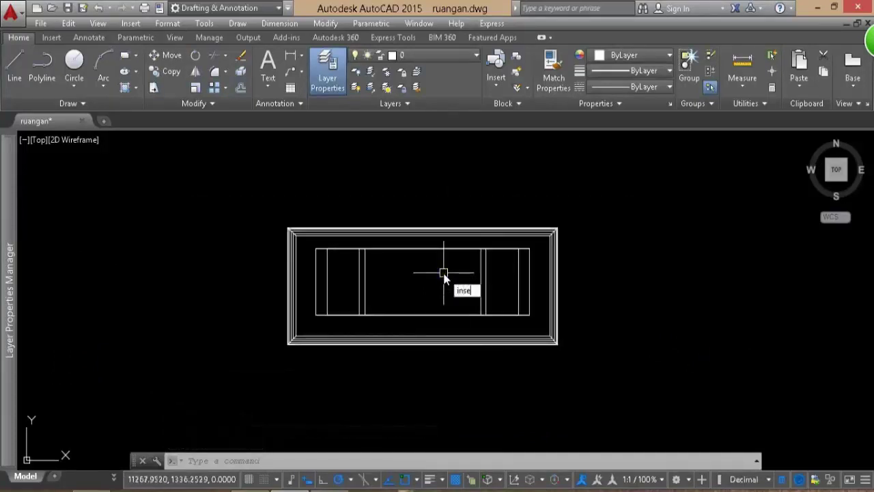
- Insert kursi makan.dwg, redefining the existing chair block, and place it above the table
key(Return)
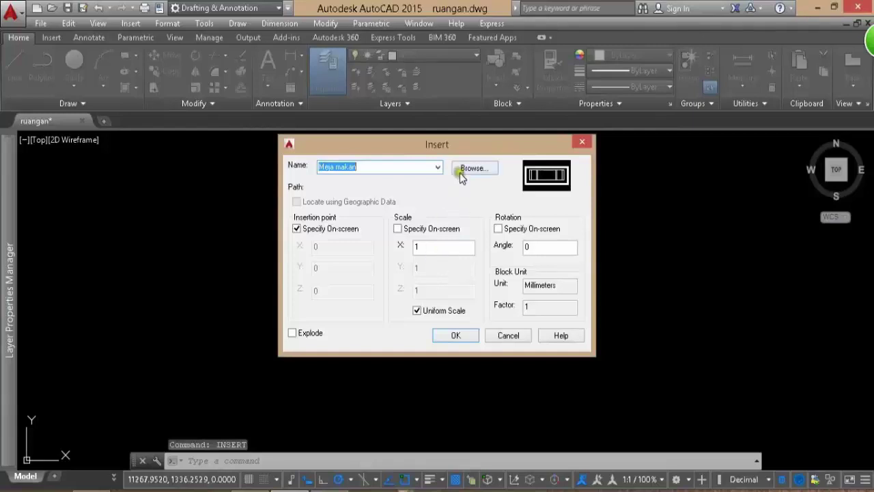
click(464, 169)
double_click(376, 148)
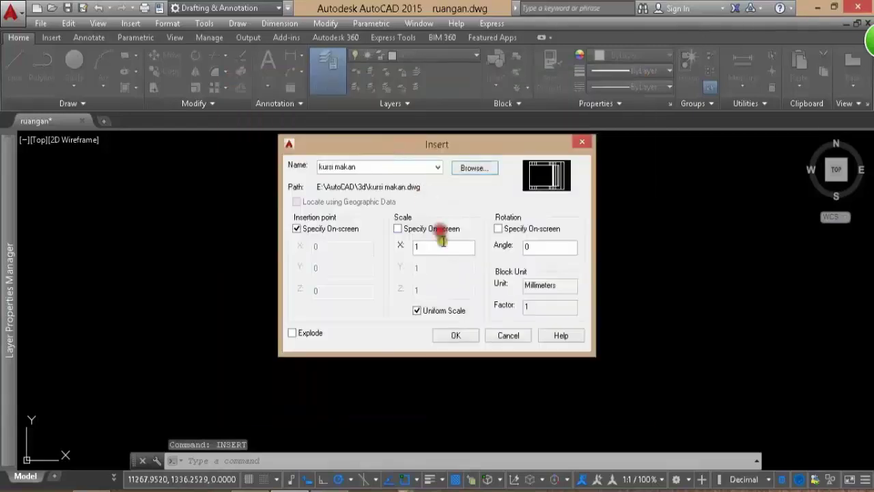
click(452, 336)
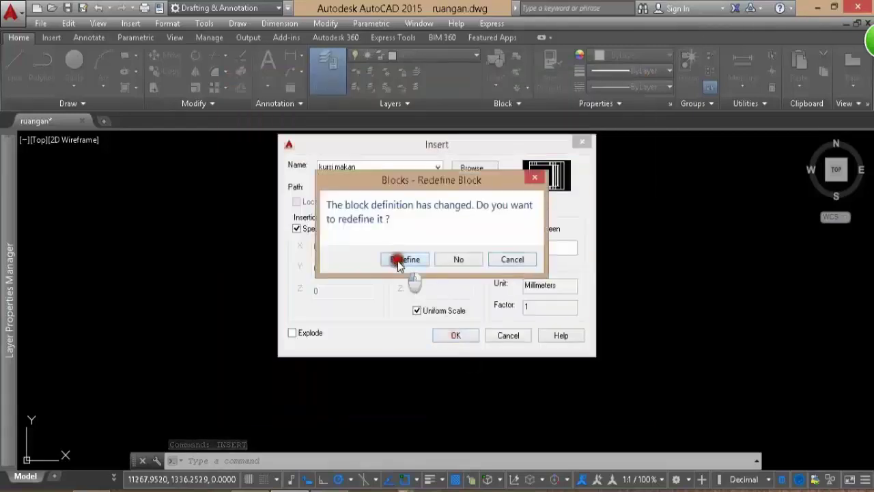
click(399, 262)
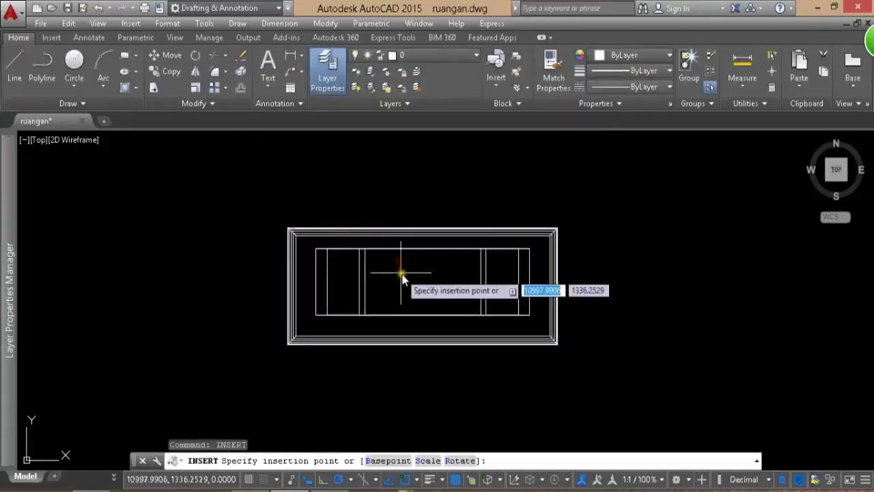
click(193, 355)
- Rotate the chair 90° about its own base point
text(o)
key(Return)
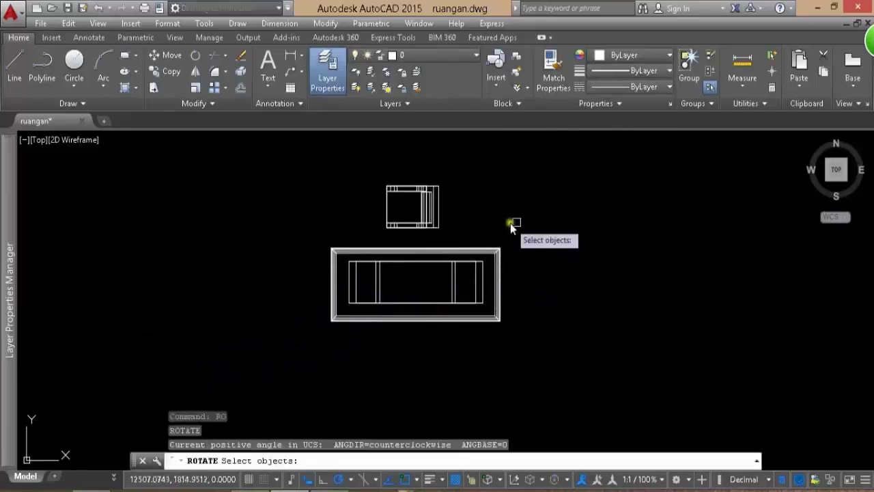
click(473, 183)
click(391, 217)
key(Return)
click(401, 205)
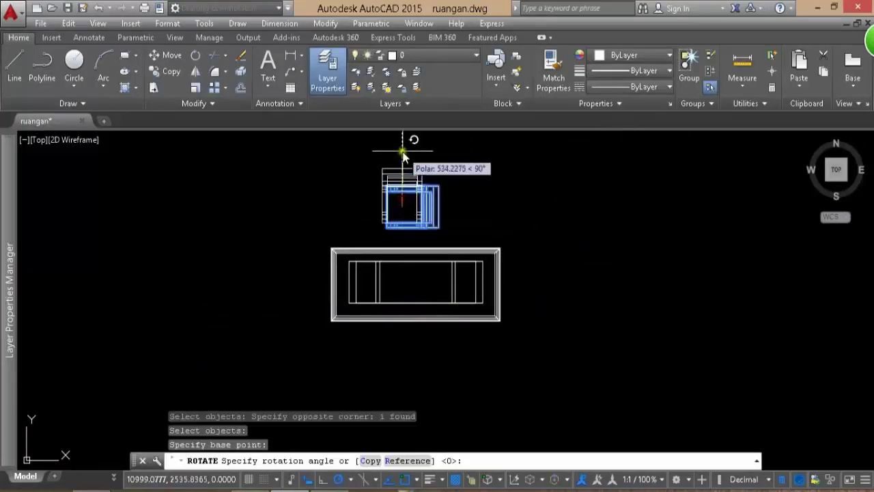
click(403, 152)
key(Return)
key(Escape)
- Move the chair down against the table's top edge
scroll(498, 213, up, 2)
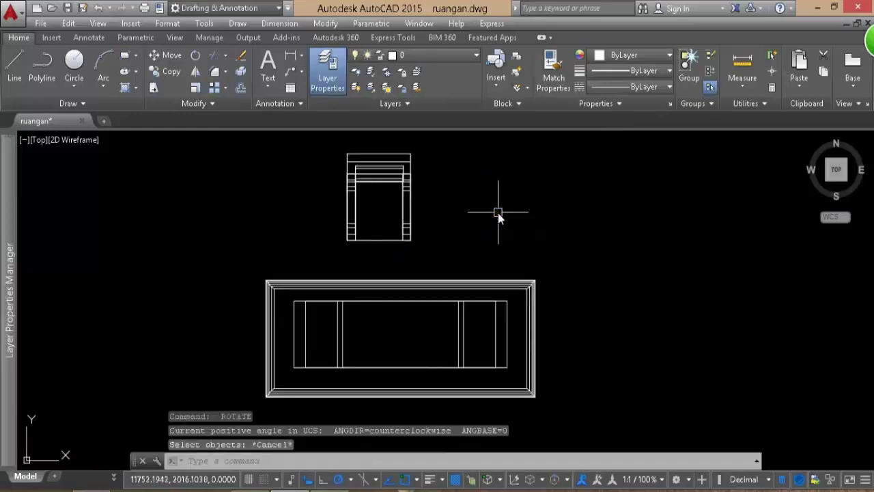
text(m)
key(Return)
click(404, 222)
key(Return)
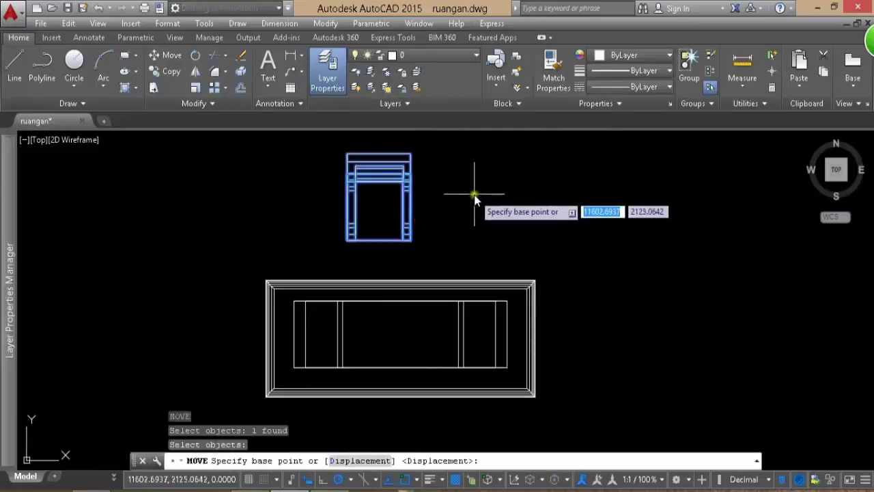
click(474, 198)
click(473, 247)
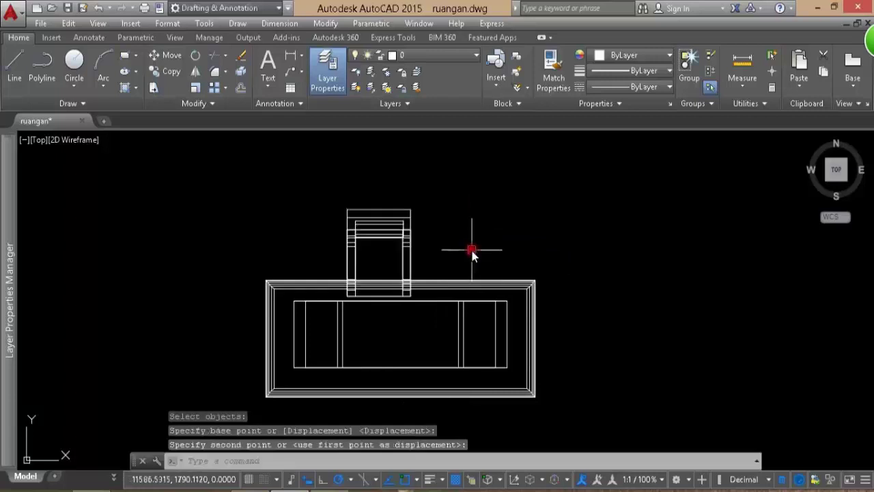
- Shift the chair left along the table's top edge, toward its left end
key(Return)
click(412, 241)
key(Return)
click(596, 242)
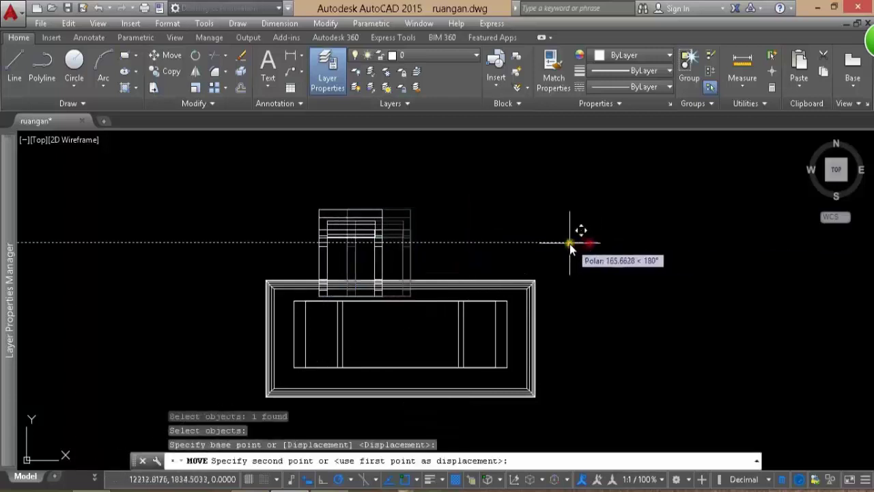
click(556, 243)
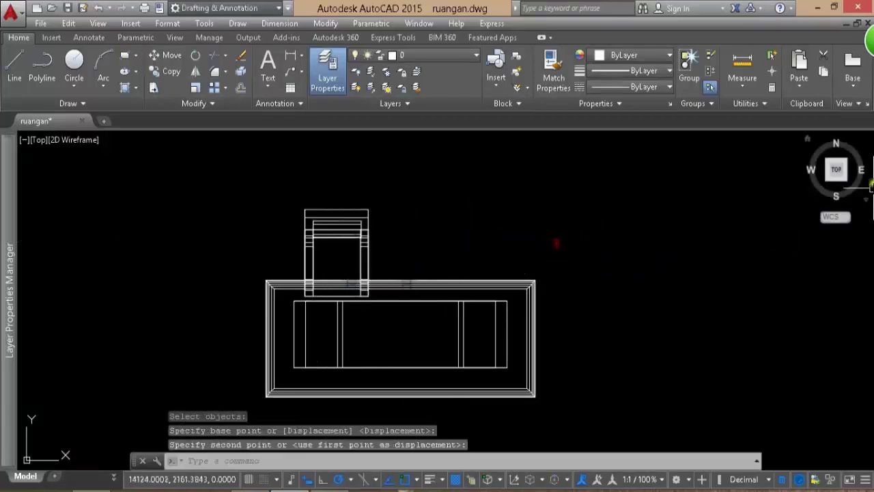
click(853, 176)
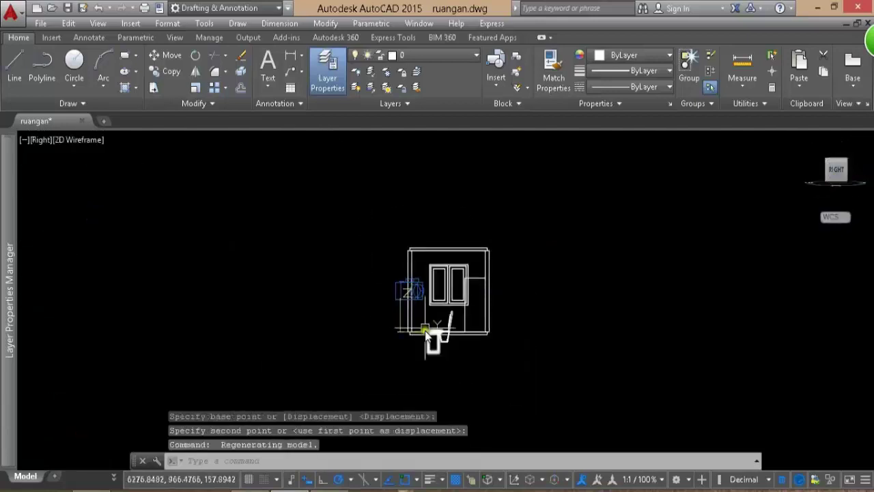
- In the Right elevation, raise the table up into position
scroll(478, 317, up, 3)
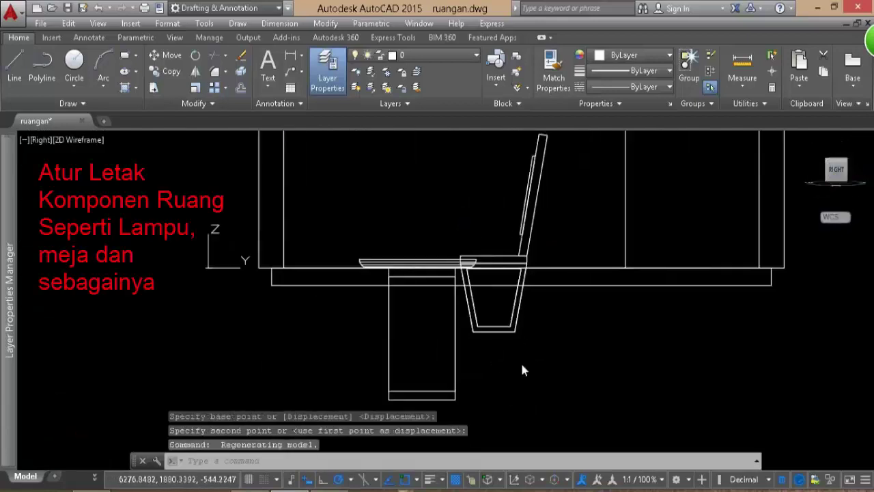
key(Return)
click(451, 395)
click(414, 421)
key(Return)
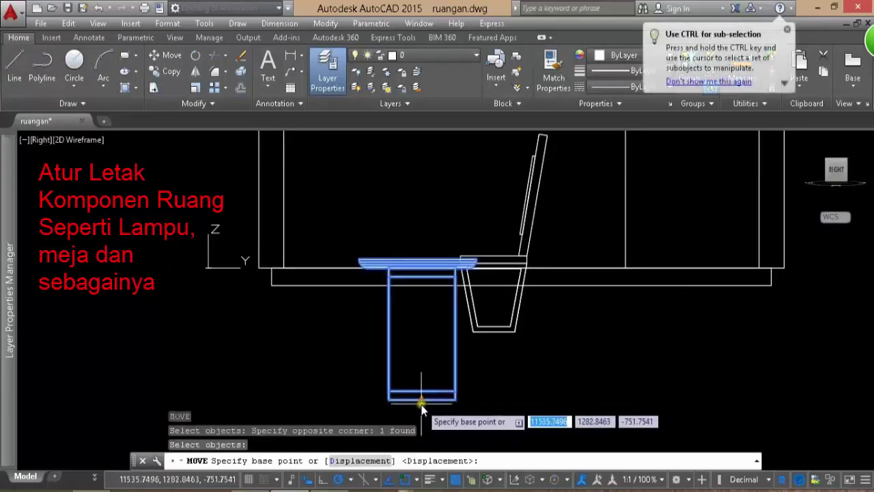
click(427, 390)
scroll(423, 259, up, 5)
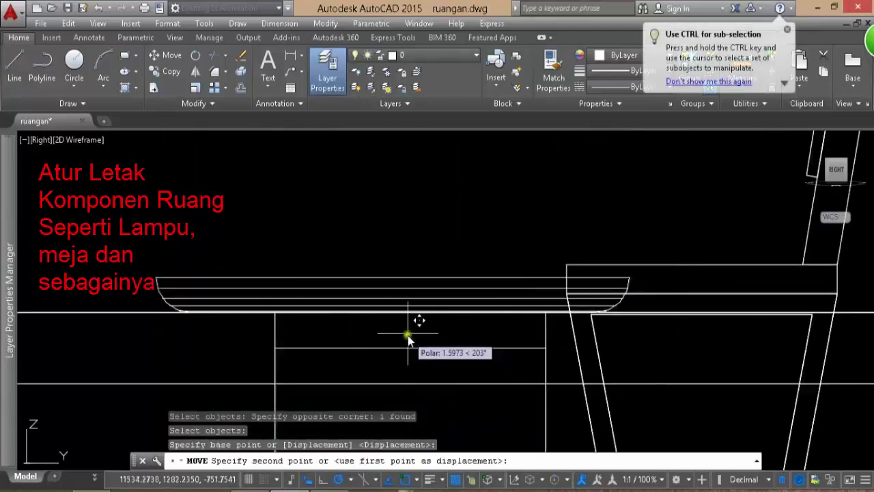
scroll(410, 307, up, 2)
click(414, 313)
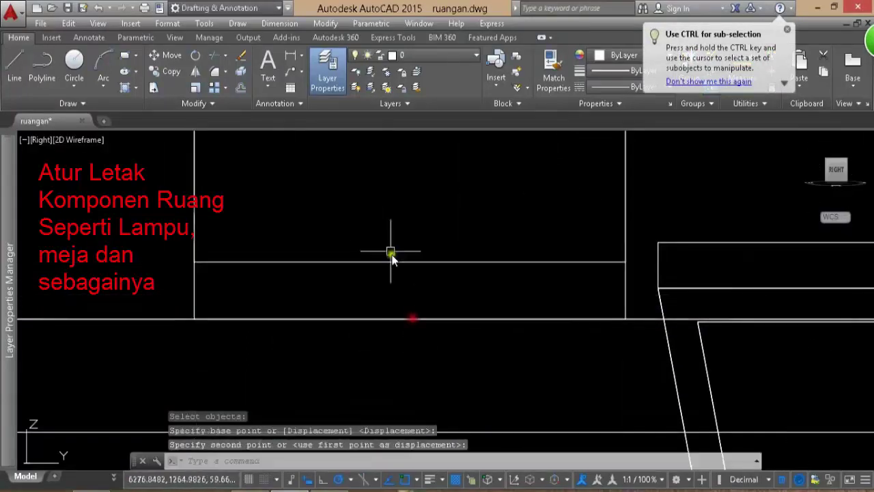
scroll(541, 249, down, 3)
- Move the chair down so it stands on the room floor beside the table
key(Return)
click(541, 245)
key(Return)
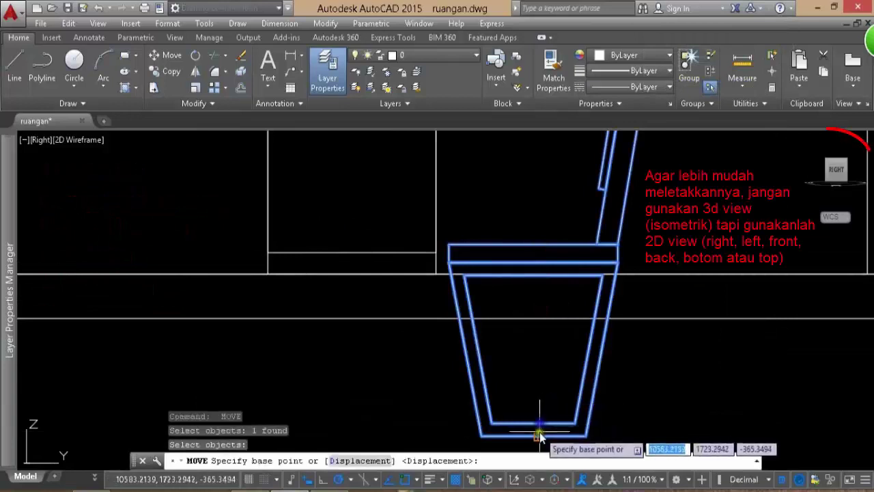
click(537, 440)
key(Escape)
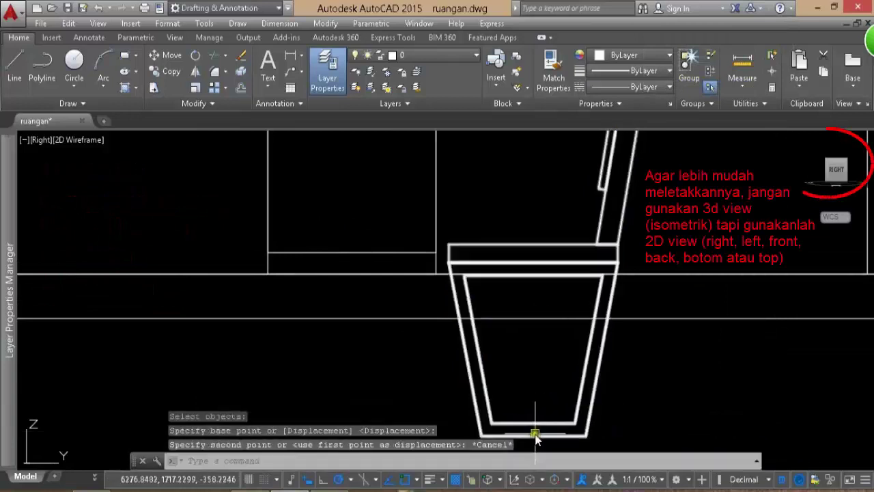
key(Return)
click(535, 429)
key(Return)
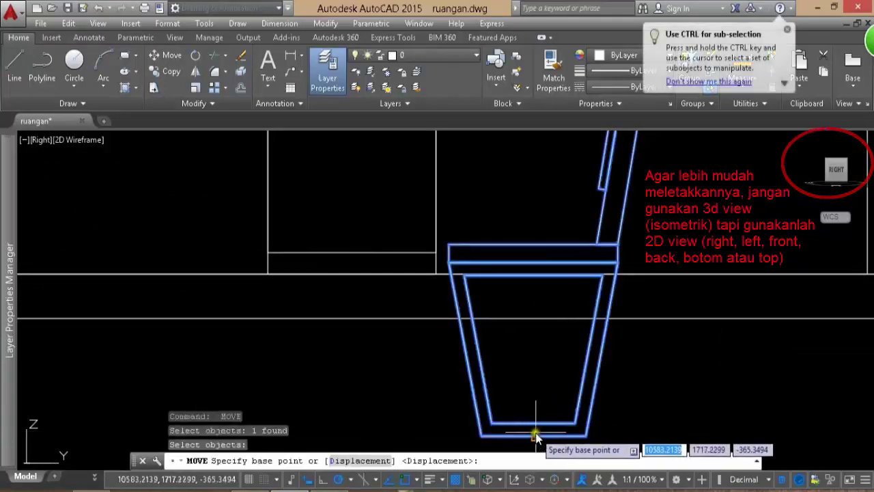
click(530, 437)
scroll(542, 260, up, 3)
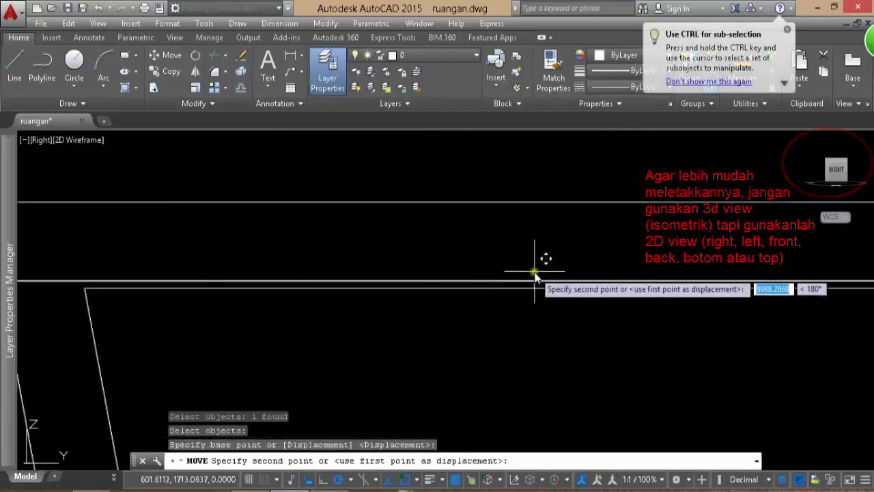
click(528, 281)
scroll(528, 281, down, 3)
scroll(523, 269, down, 3)
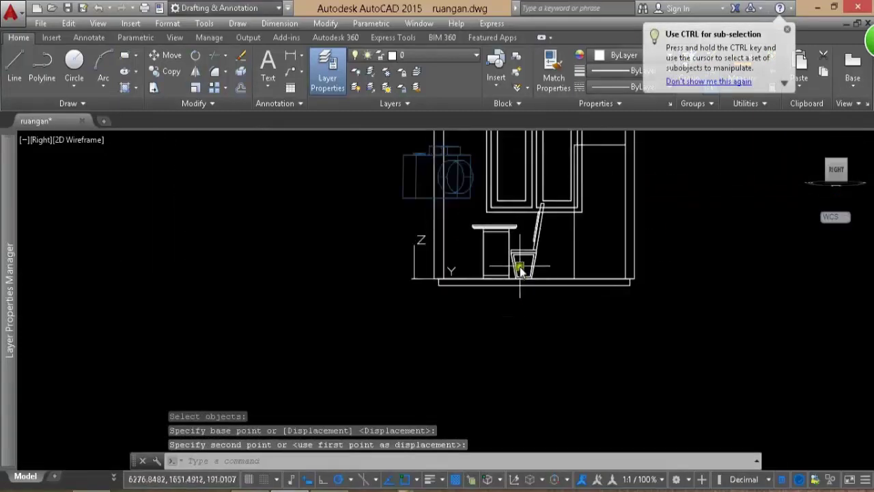
click(839, 155)
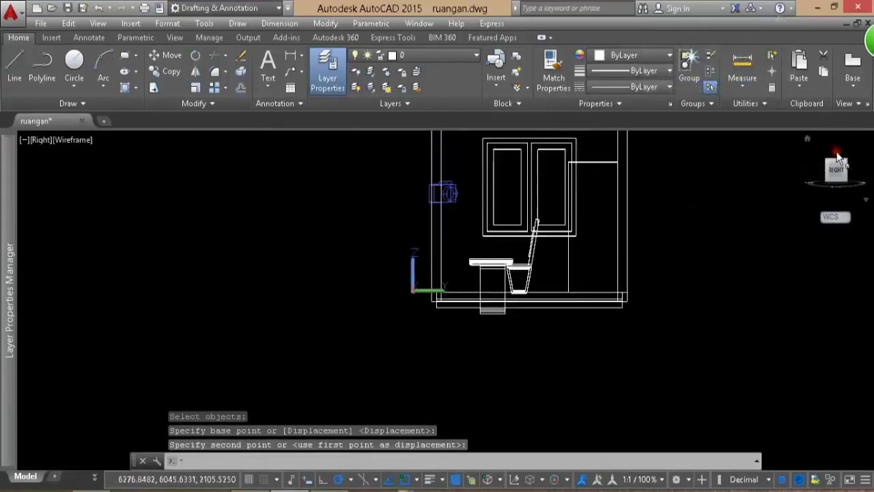
drag(834, 178, 820, 169)
- In Top view, move the chair against the table's upper long edge
click(820, 169)
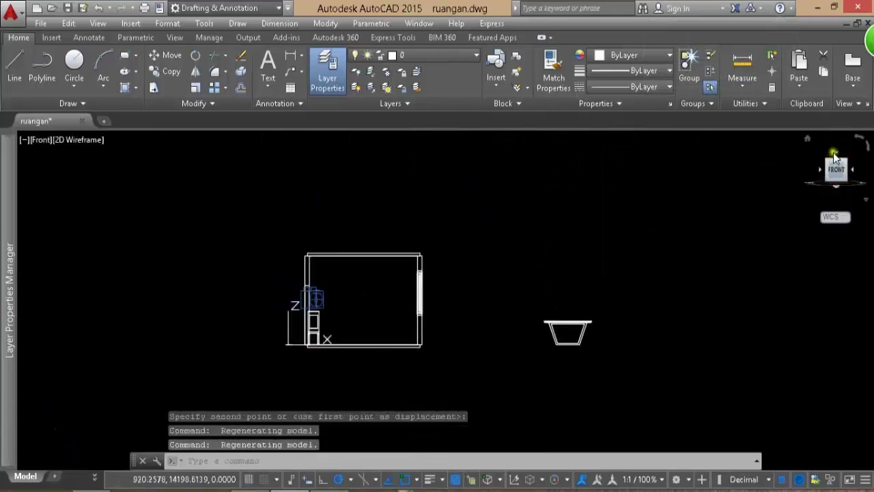
click(836, 170)
text(m)
key(Return)
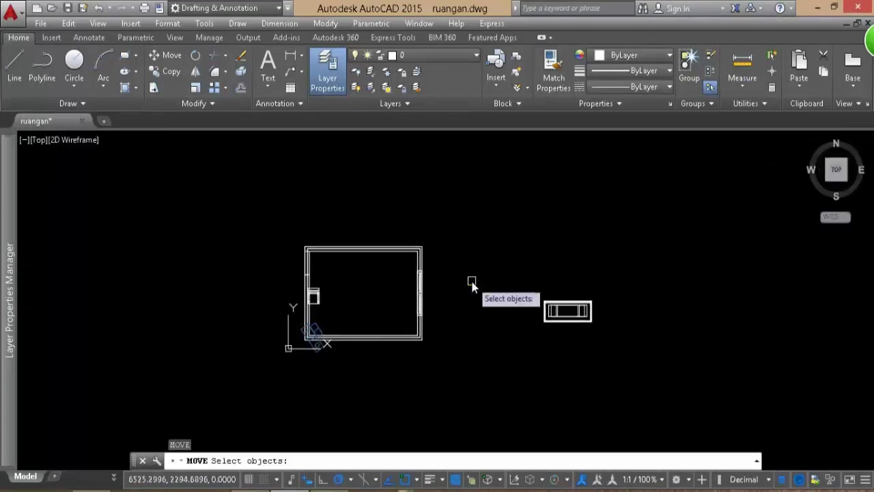
click(318, 299)
key(Return)
click(328, 297)
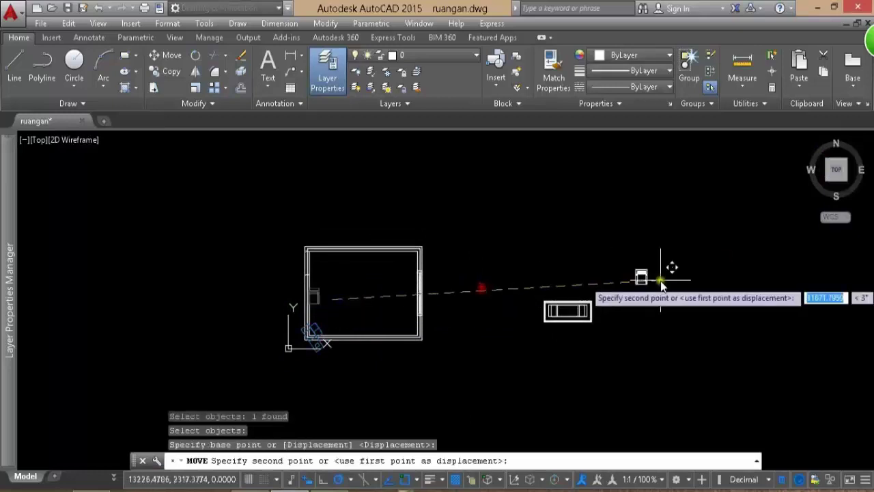
scroll(649, 293, up, 4)
scroll(436, 308, up, 3)
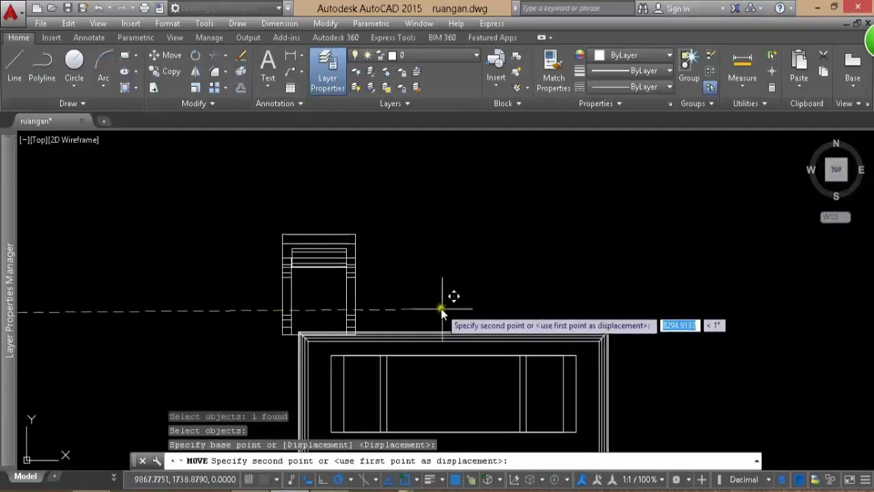
click(500, 316)
- Cancel the stray 'mo' entry and start another Move on the chair
middle_drag(521, 256, 525, 247)
text(m)
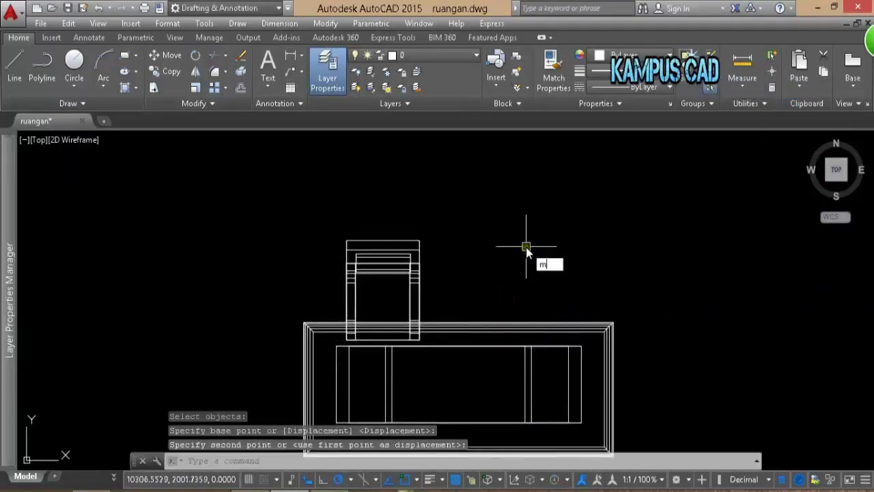
key(Escape)
text(mo)
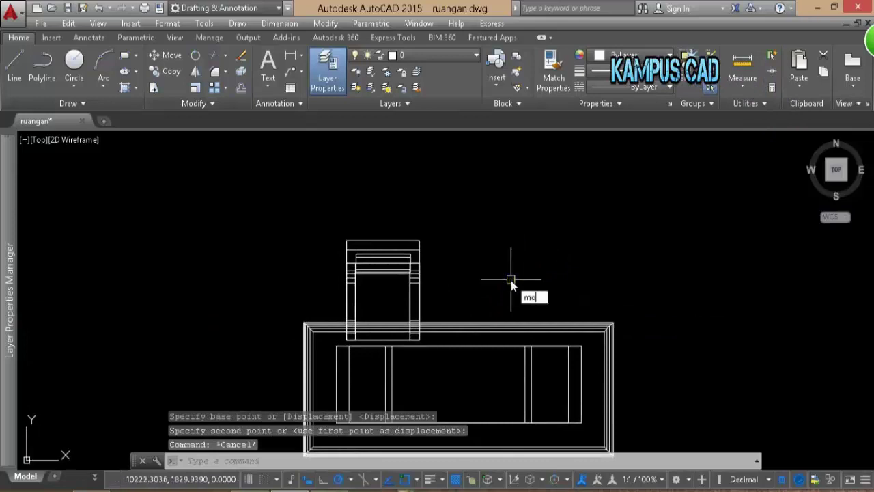
key(Return)
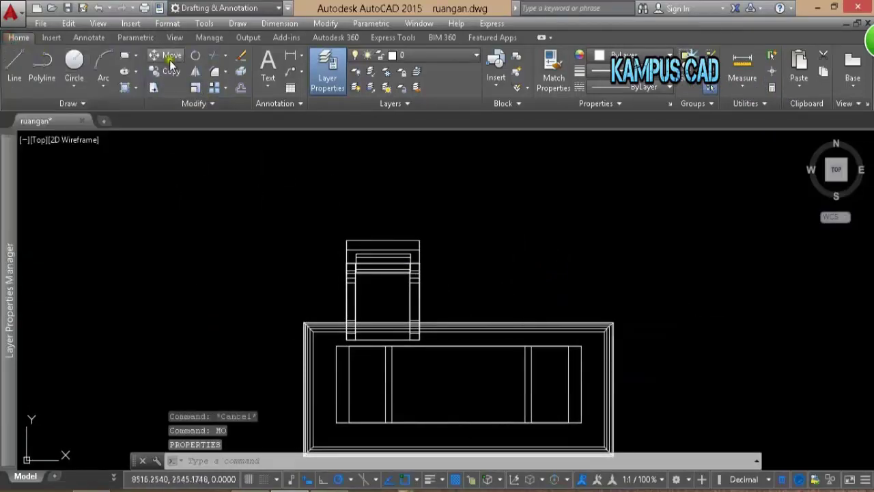
click(170, 62)
click(390, 243)
- Nudge the chair into place, then mirror it about the table's vertical centreline
key(Return)
click(367, 205)
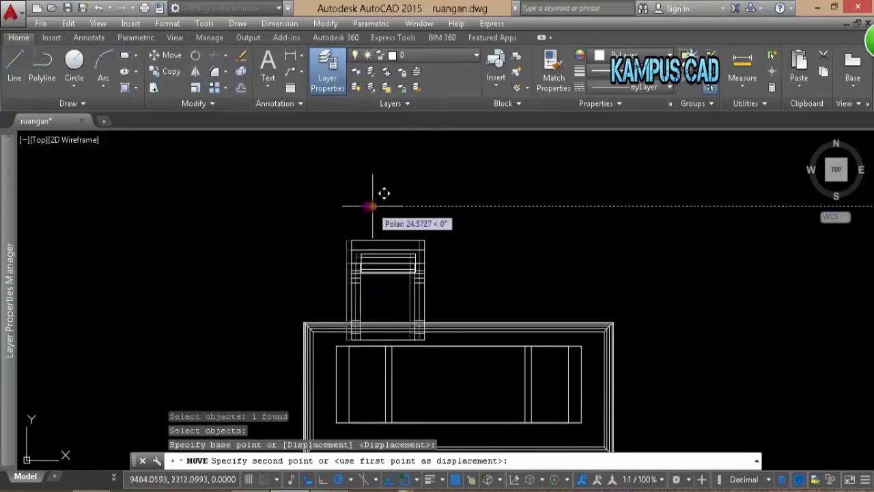
click(376, 206)
key(Return)
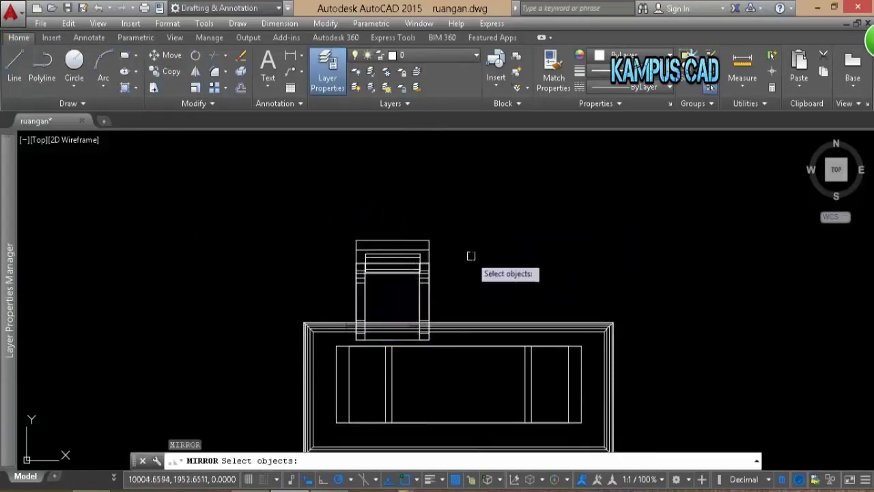
click(445, 237)
click(253, 283)
key(Return)
click(458, 346)
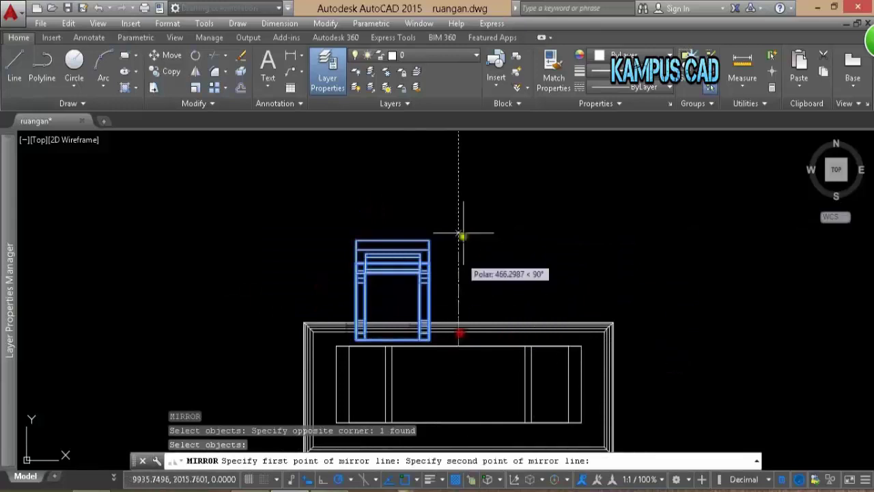
click(462, 225)
key(Return)
middle_drag(462, 211, 488, 155)
- Mirror both chairs about the table's horizontal centreline, keeping the originals, and check in 3D
key(Return)
click(631, 165)
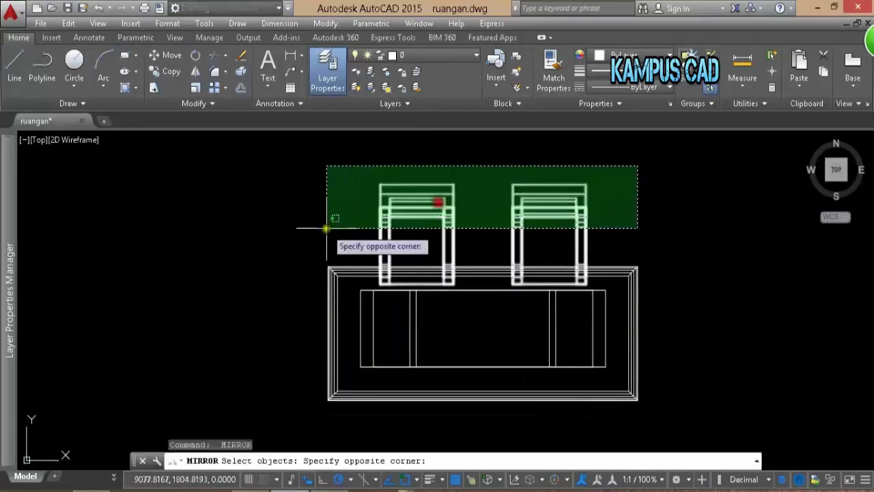
click(326, 229)
key(Return)
click(359, 330)
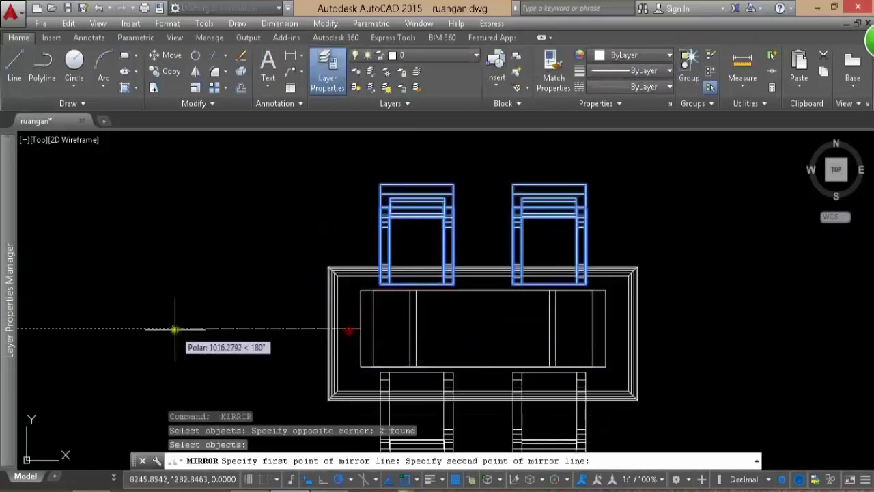
click(180, 327)
scroll(277, 279, down, 2)
key(Return)
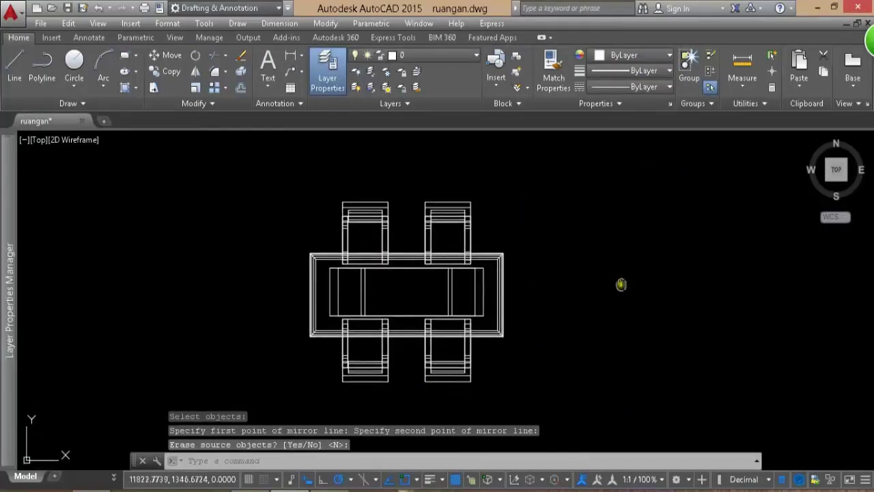
mouse_move(624, 332)
shift+middle_down()
mouse_move(570, 231)
mouse_move(523, 180)
mouse_move(499, 168)
mouse_move(548, 160)
mouse_move(464, 166)
mouse_move(605, 189)
mouse_move(621, 221)
mouse_move(857, 181)
shift+middle_up()
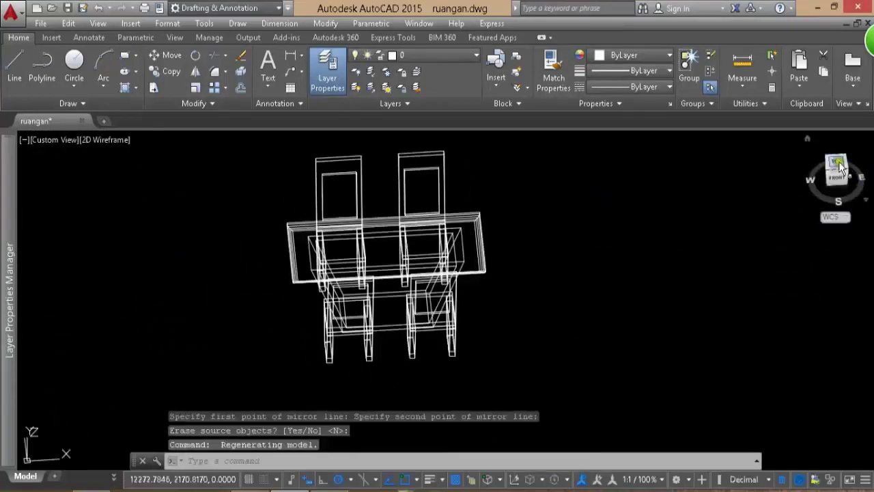
click(836, 170)
scroll(608, 311, up, 4)
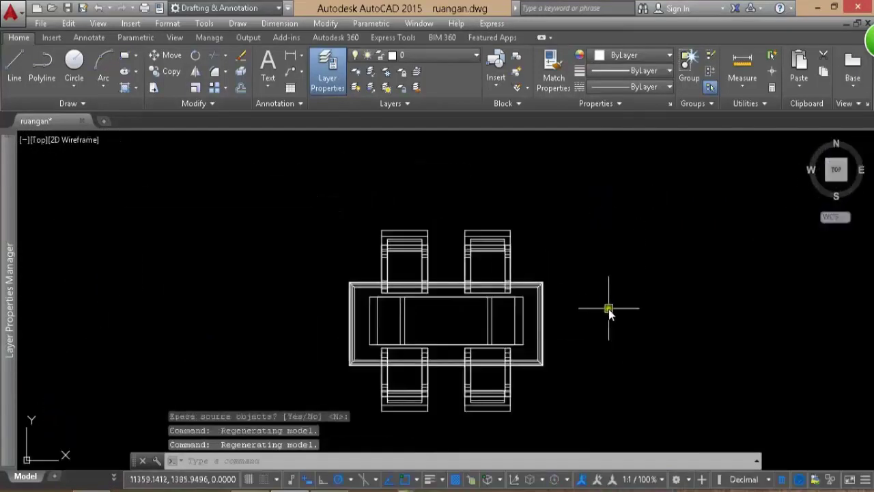
- Insert piring.dwg with Redefine, placing the plate block beside the table corner
text(inse)
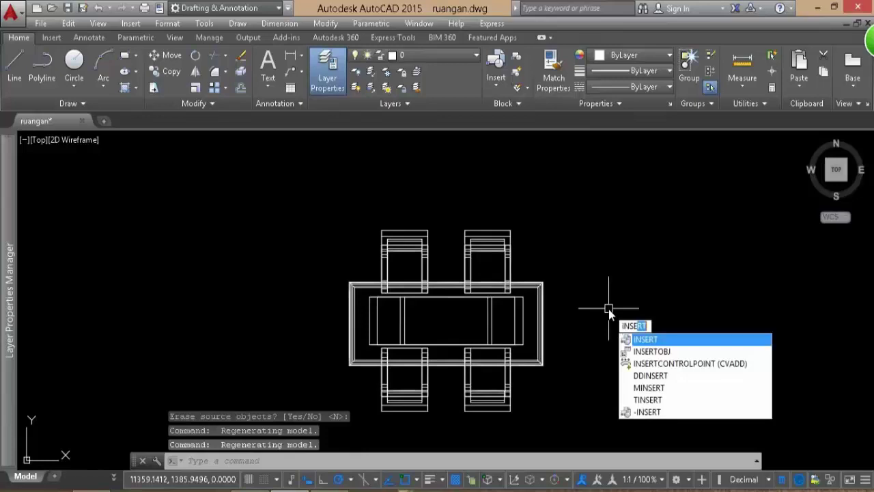
key(Return)
click(467, 172)
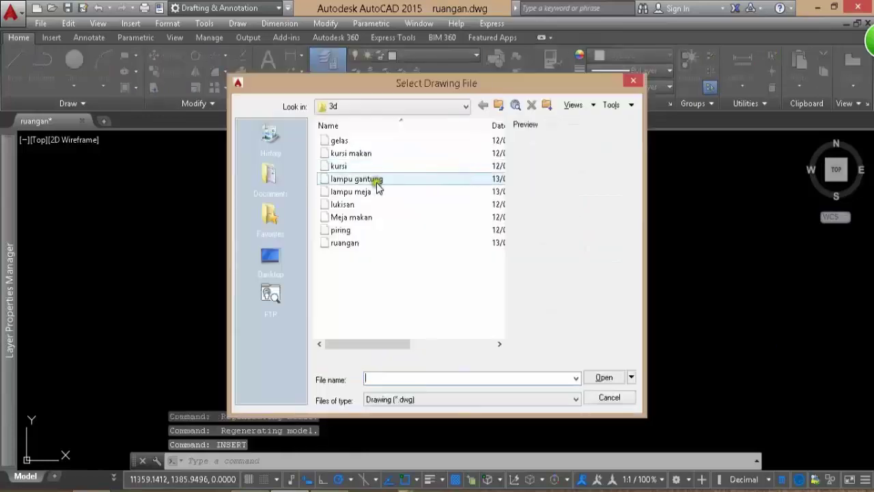
click(370, 218)
click(377, 234)
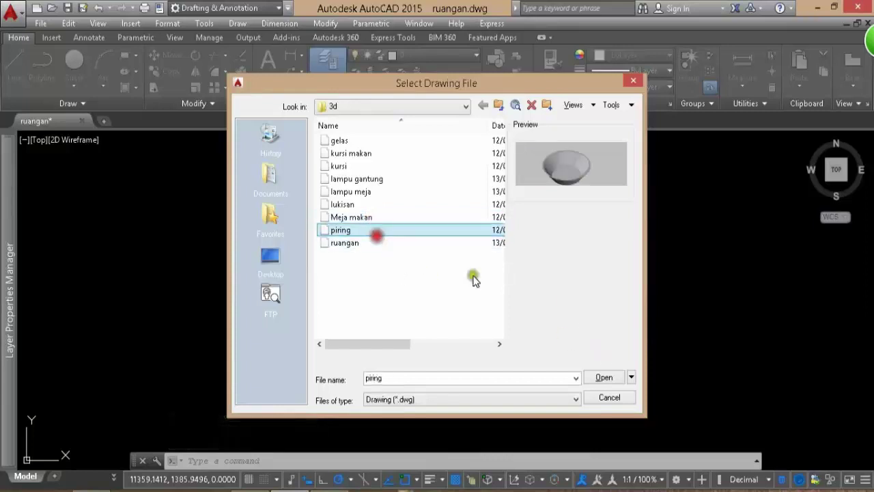
click(603, 379)
click(451, 332)
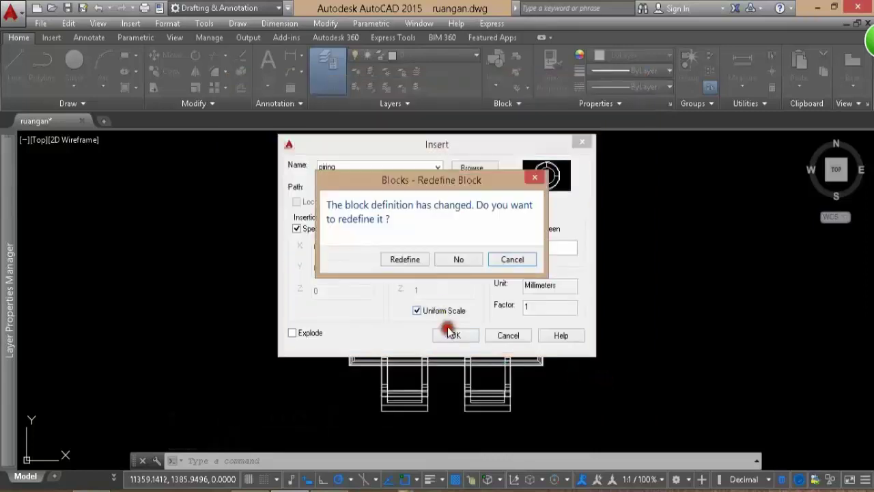
click(405, 260)
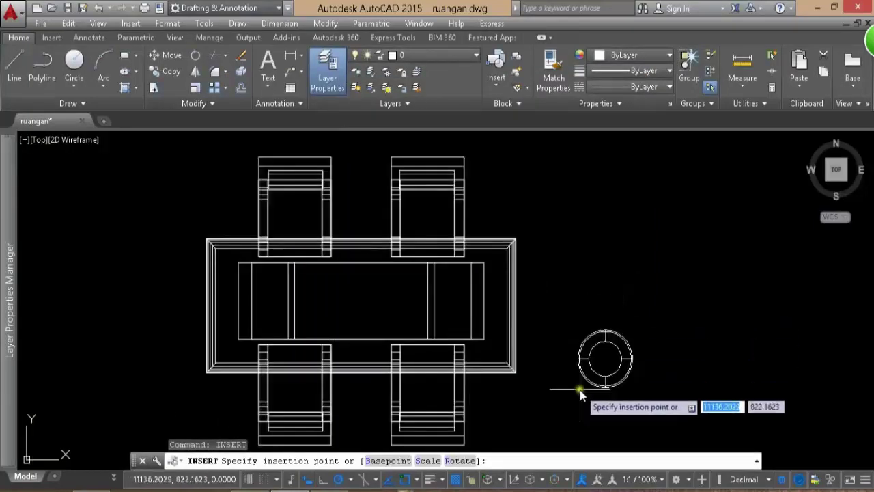
click(506, 367)
text(m)
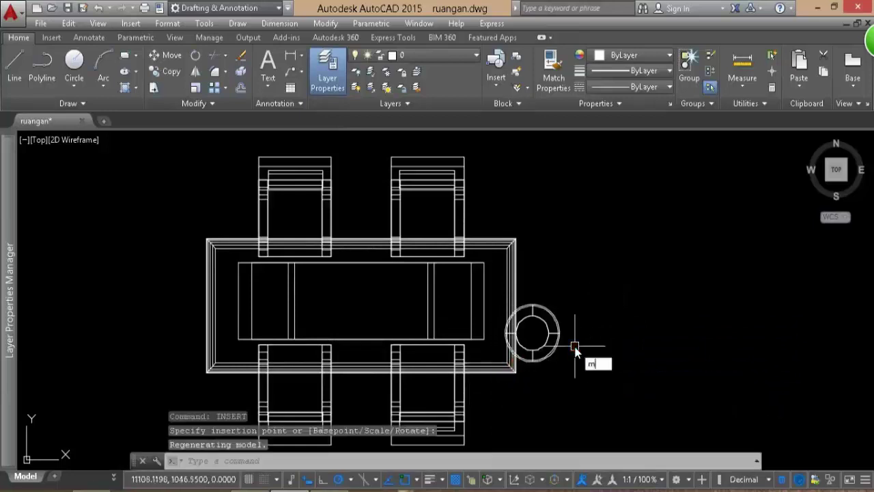
- Move the plate onto the tabletop
key(Return)
click(556, 349)
key(Return)
click(697, 352)
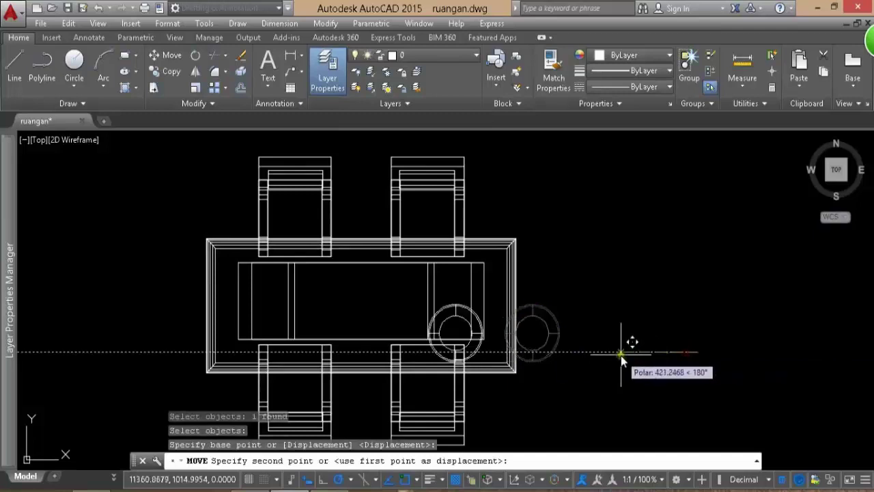
click(595, 362)
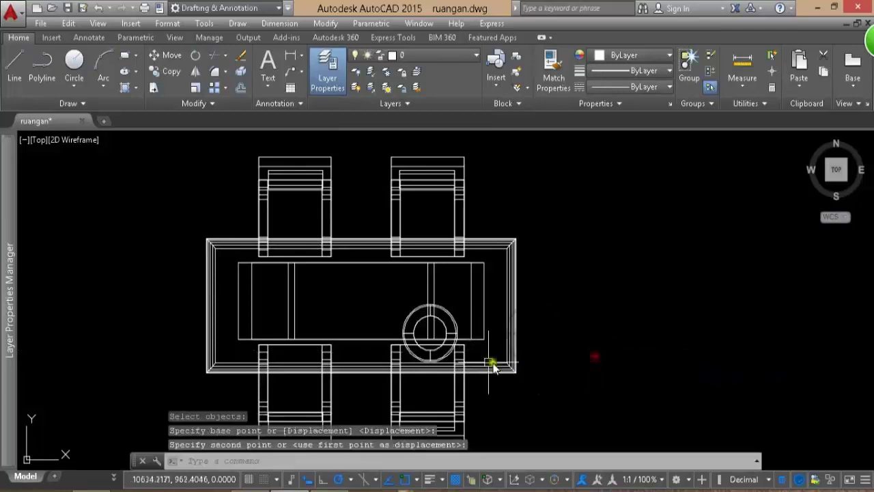
scroll(492, 360, up, 1)
scroll(453, 360, up, 1)
scroll(527, 348, up, 1)
click(528, 326)
key(Return)
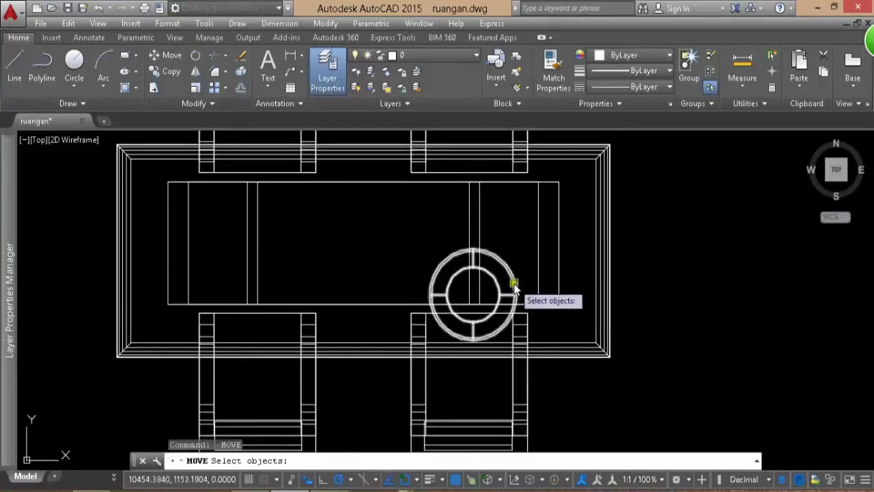
- In the Right elevation, move the bowl from its bottom centre down onto the table top
click(855, 174)
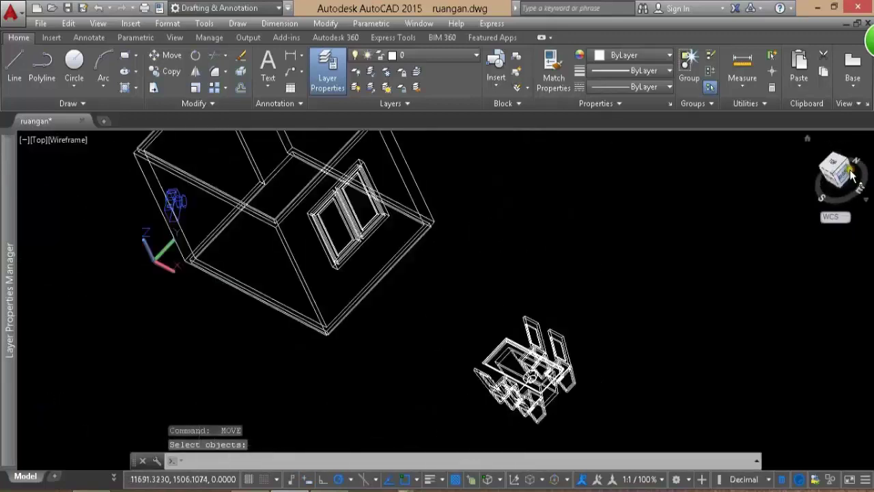
scroll(453, 328, up, 3)
scroll(480, 253, up, 3)
scroll(481, 251, up, 3)
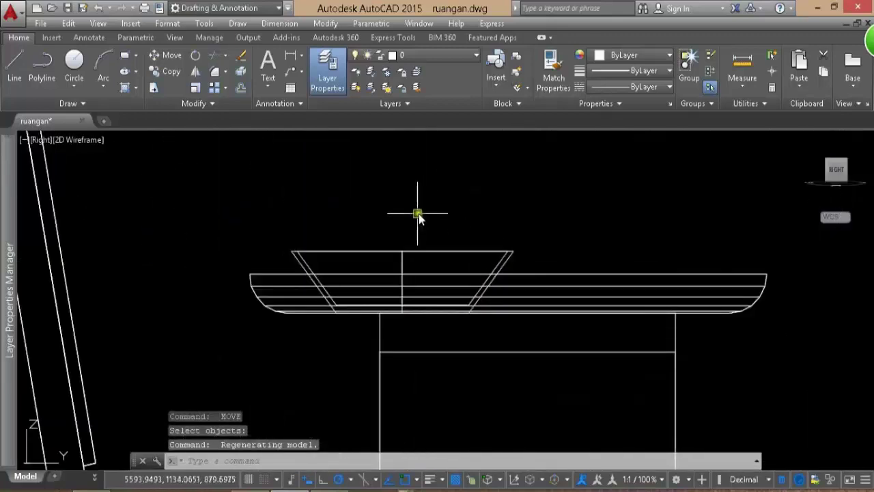
text(m)
key(Return)
click(410, 251)
scroll(368, 287, up, 2)
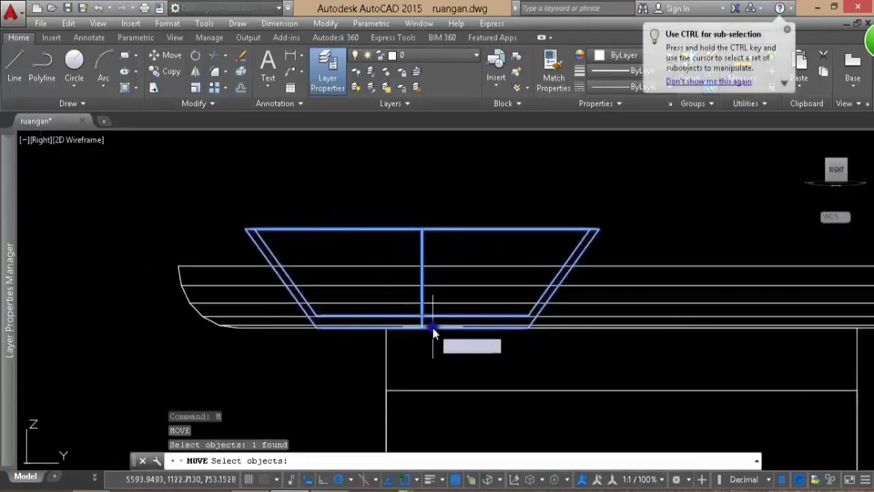
key(Return)
click(421, 331)
click(425, 263)
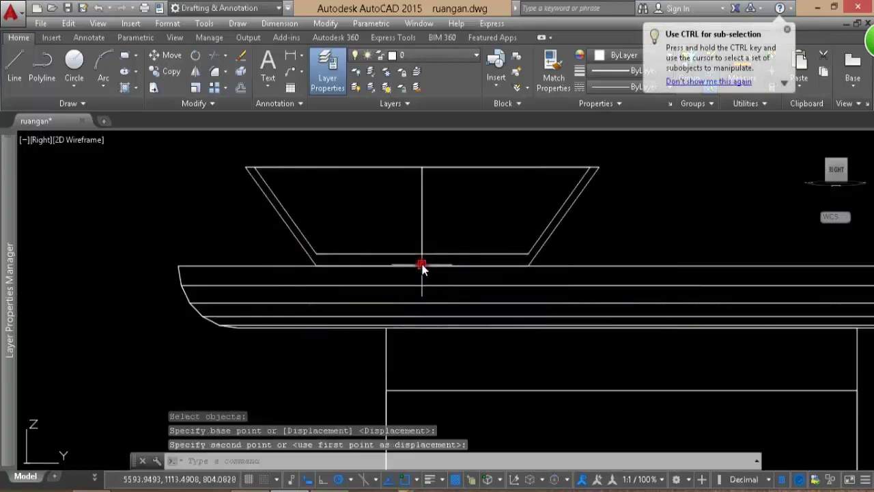
- Orbit the model to check the bowl on the table, then return to Top view
scroll(410, 293, down, 4)
scroll(319, 283, down, 2)
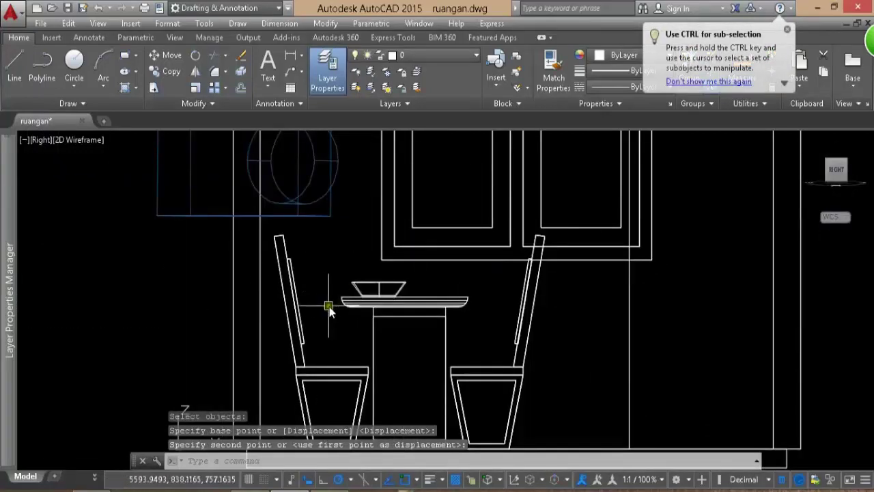
shift+middle_drag(328, 307, 351, 250)
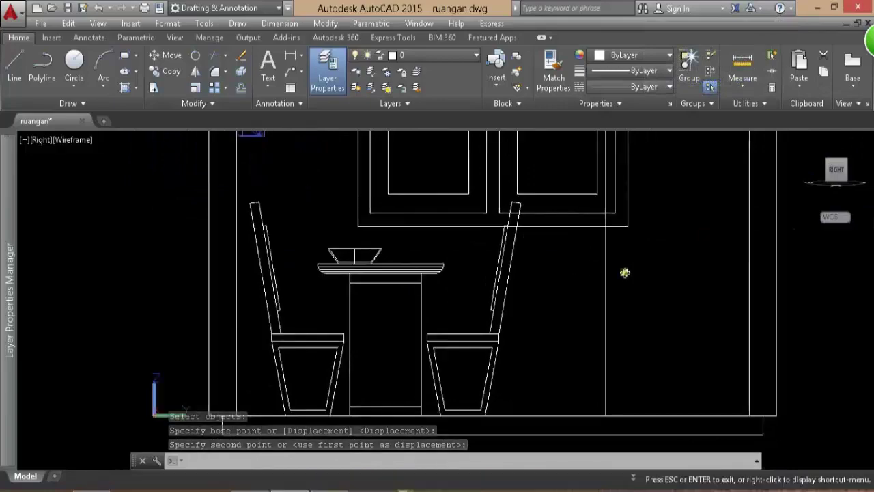
mouse_move(625, 272)
shift+middle_down()
mouse_move(722, 293)
mouse_move(829, 164)
shift+middle_up()
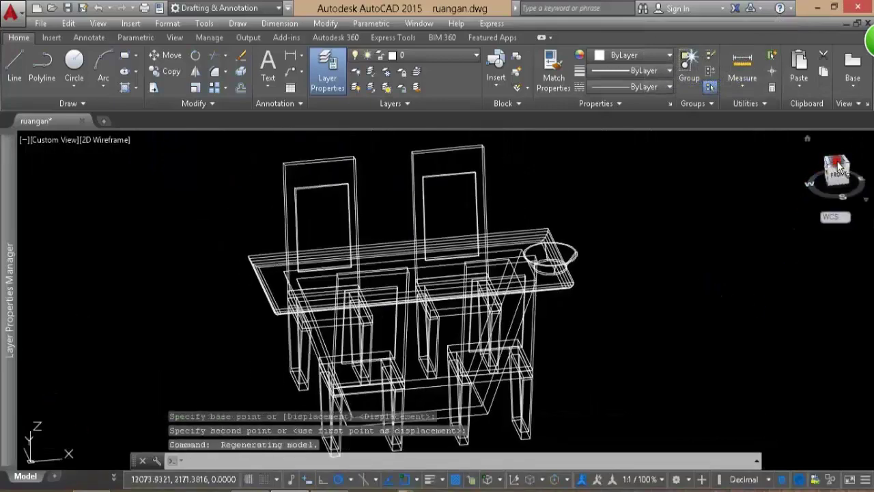
click(837, 165)
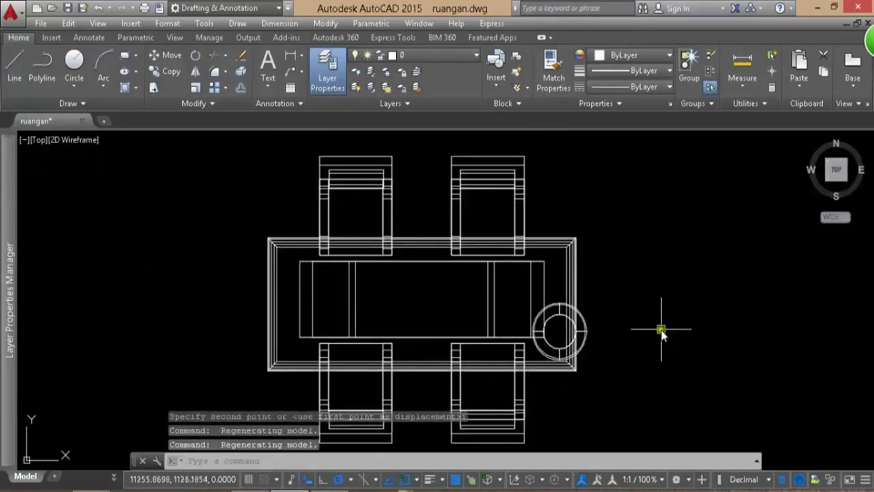
- Insert the gelas.dwg block, redefining it, at the table's corner
text(l)
key(Return)
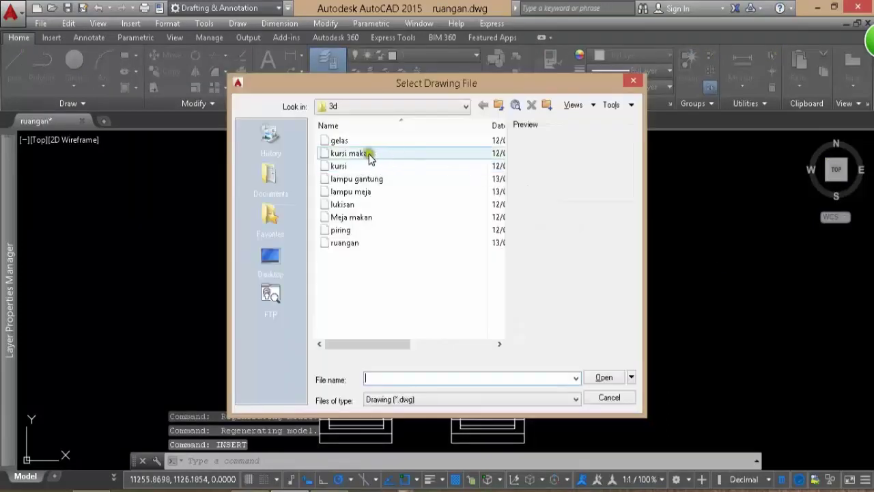
double_click(340, 141)
click(454, 334)
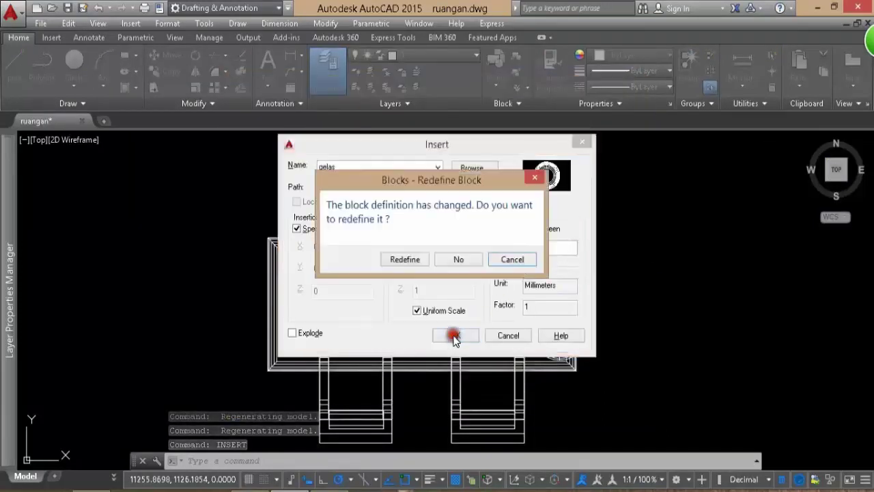
click(416, 259)
scroll(580, 314, up, 3)
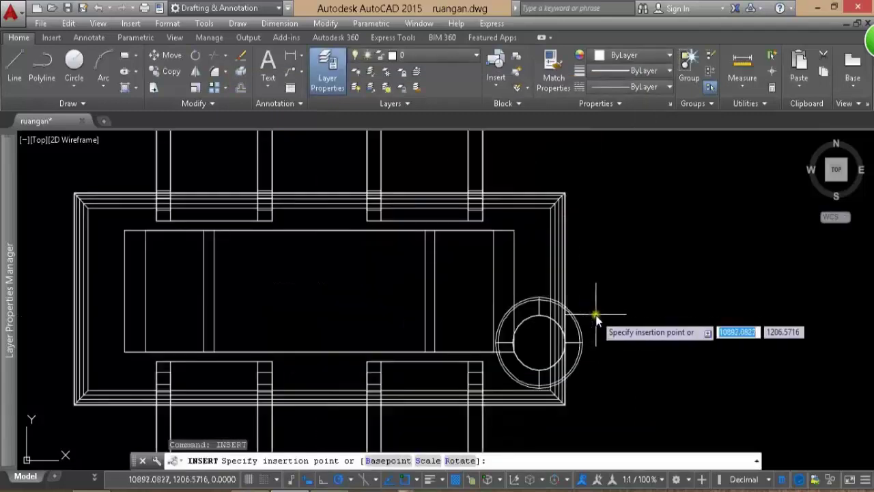
click(87, 394)
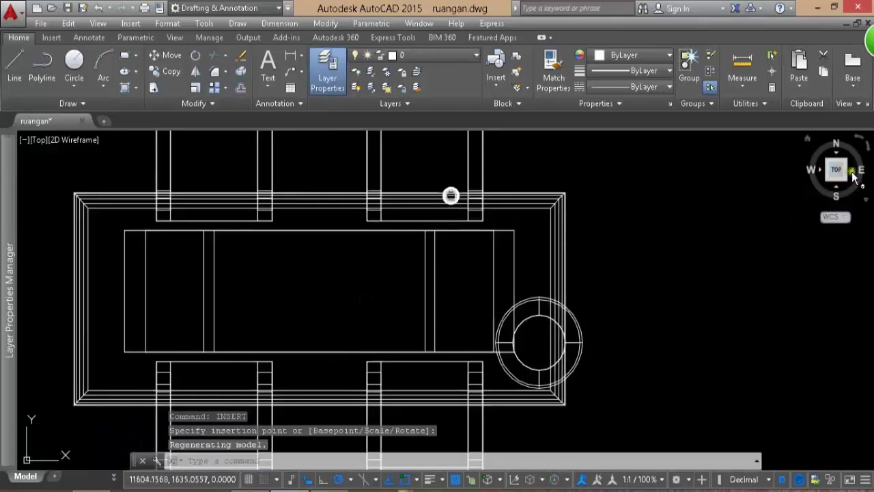
- In Right view, move the glass up so it stands on the table top
click(853, 176)
scroll(480, 290, up, 3)
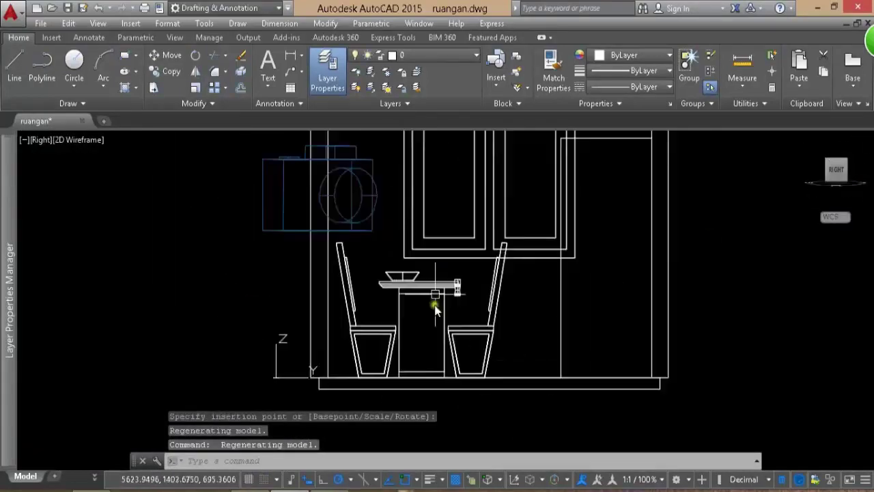
scroll(480, 290, up, 3)
scroll(480, 290, up, 5)
scroll(523, 358, down, 2)
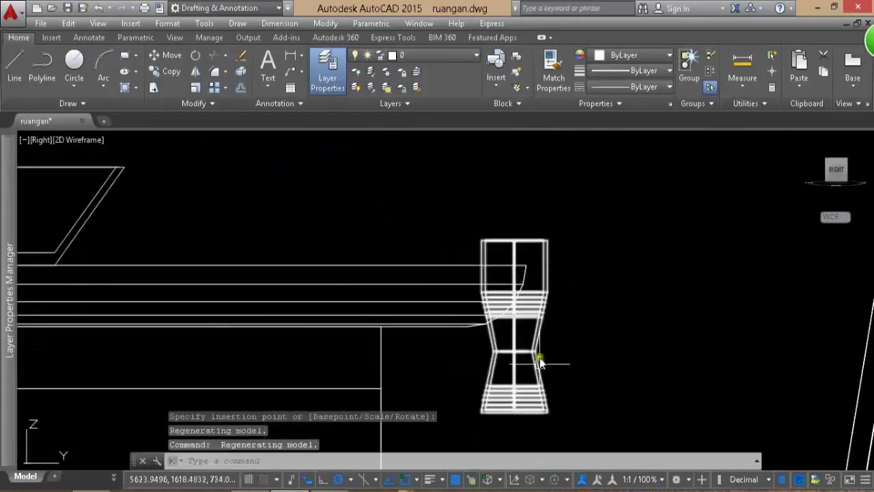
text(m)
key(Return)
click(536, 396)
key(Return)
click(514, 411)
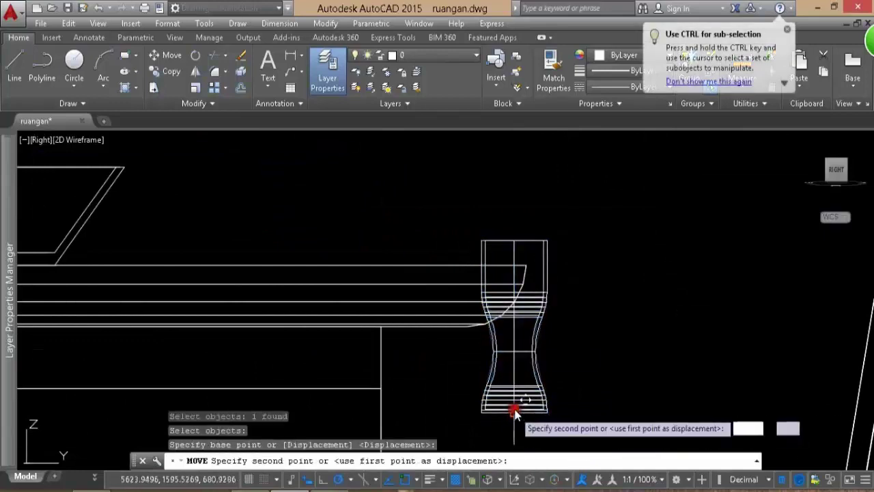
click(514, 265)
- Shift the glass slightly left on the table top
key(Return)
click(595, 205)
click(500, 223)
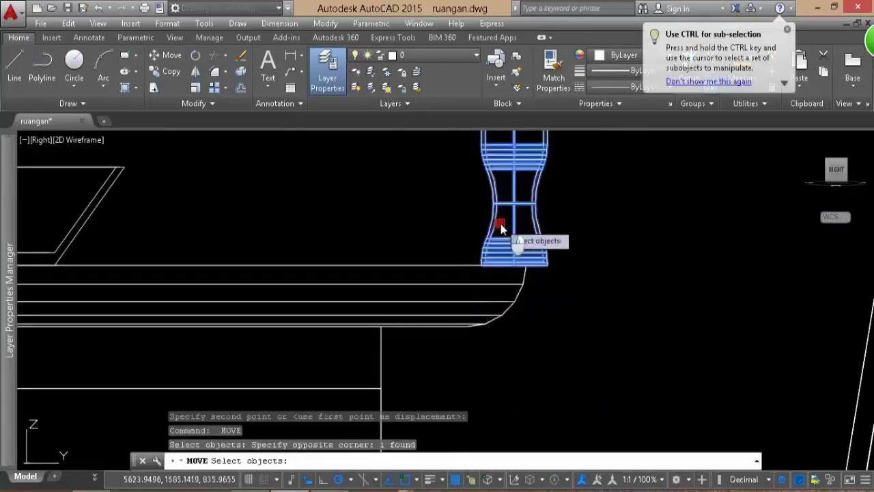
key(Return)
click(645, 234)
click(558, 241)
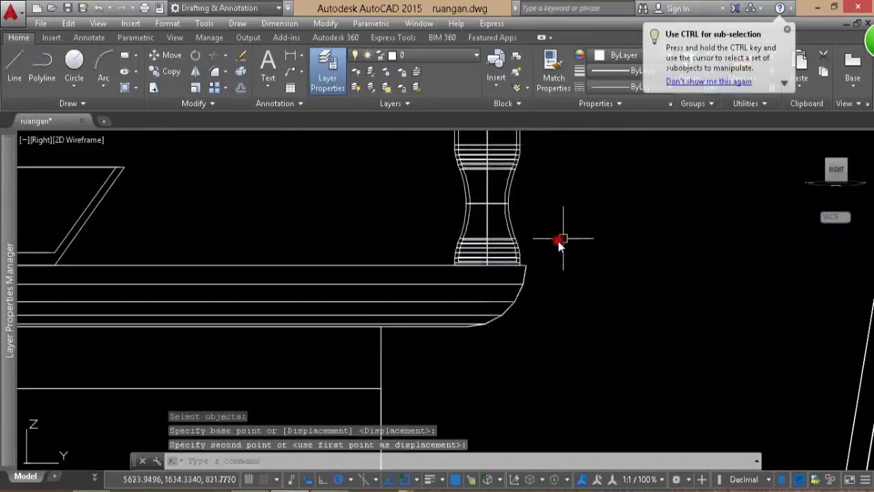
mouse_move(692, 214)
shift+middle_down()
mouse_move(807, 280)
mouse_move(836, 159)
shift+middle_up()
- From the top view, move the plate onto the table in front of a chair
click(838, 163)
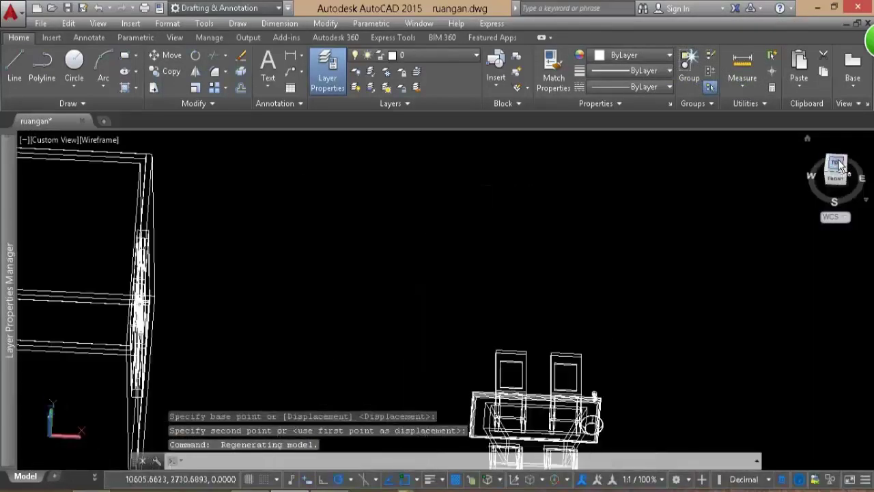
scroll(586, 328, up, 5)
scroll(546, 280, up, 4)
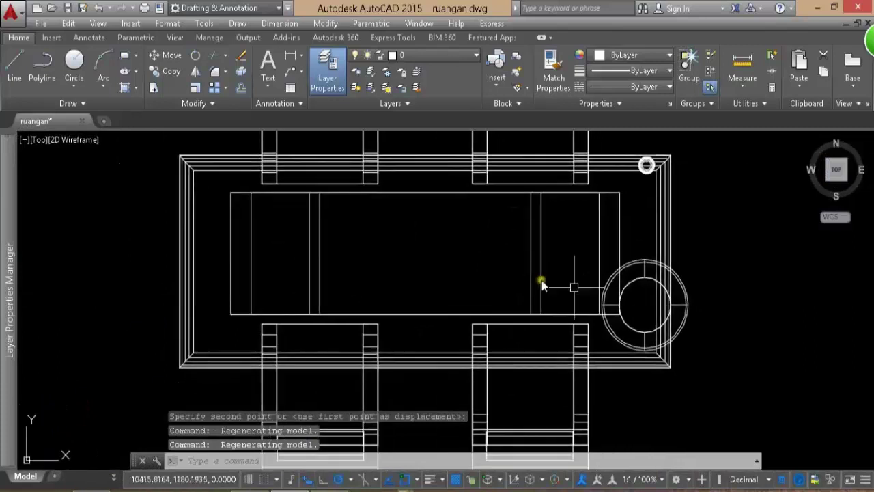
text(m)
key(Return)
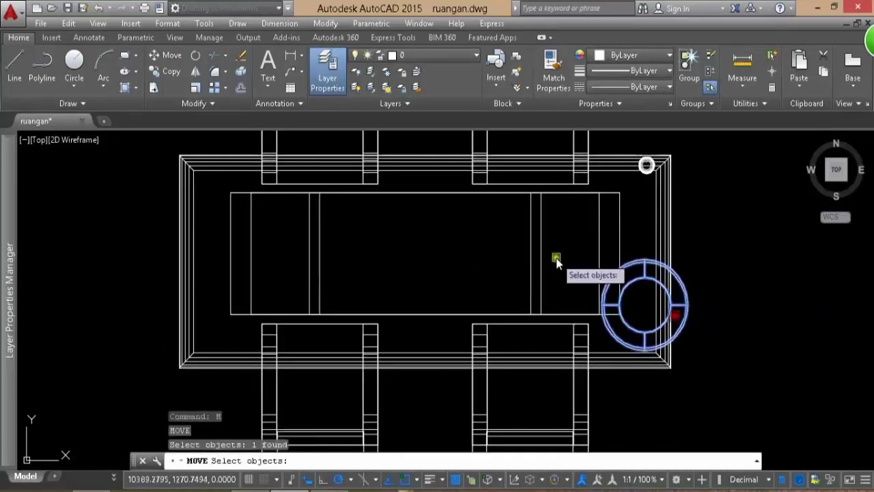
scroll(557, 261, down, 2)
key(Return)
click(781, 313)
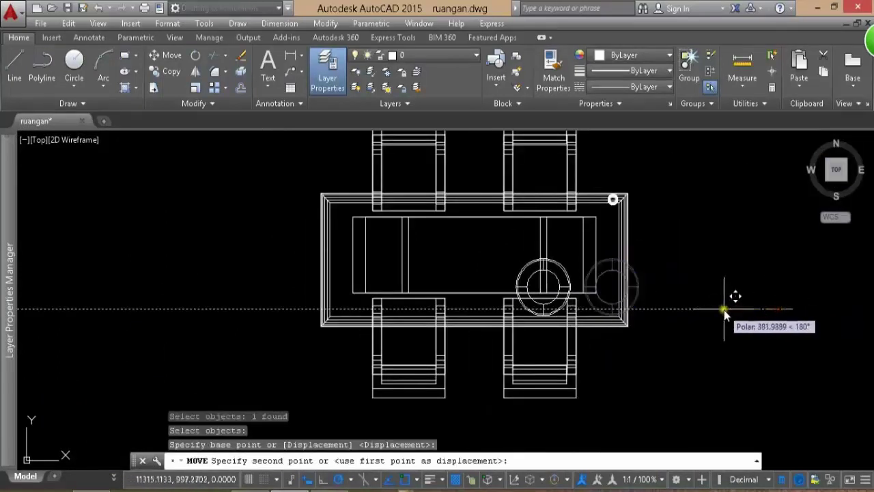
click(724, 310)
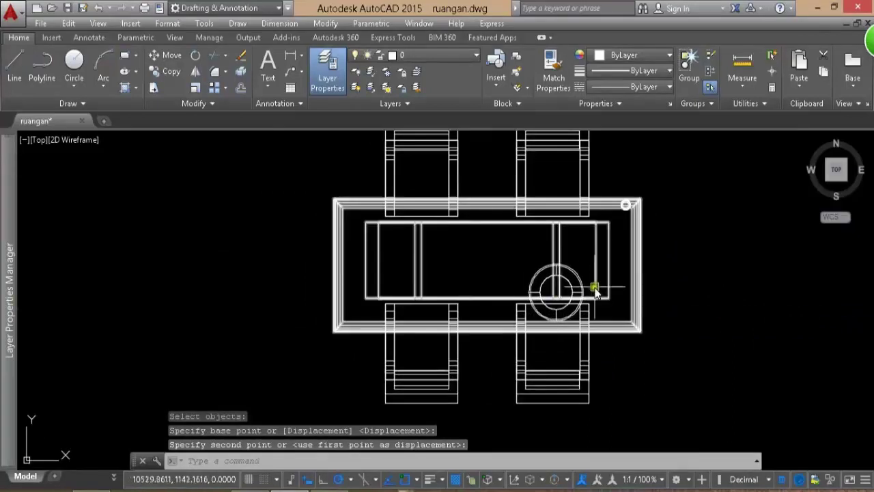
- Mirror the plate across the table's vertical centreline, keeping the original
scroll(612, 312, up, 2)
scroll(554, 342, up, 2)
scroll(594, 354, down, 3)
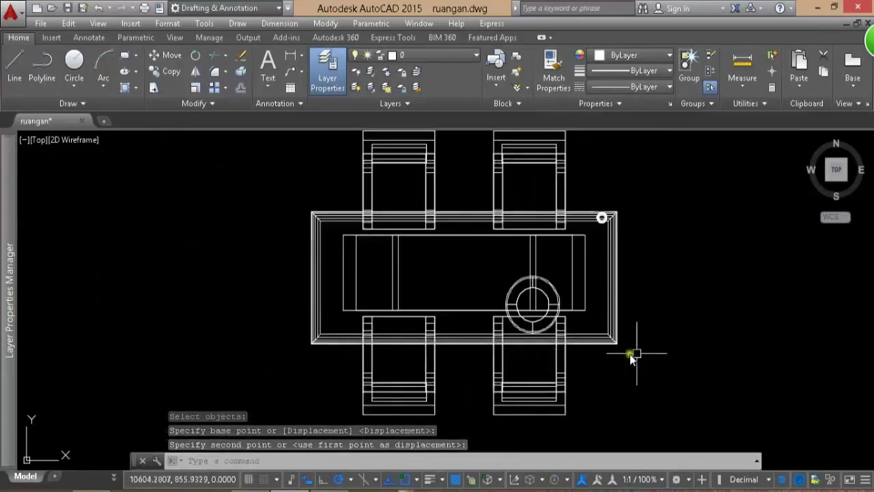
scroll(650, 355, up, 1)
scroll(666, 364, up, 1)
text(mi)
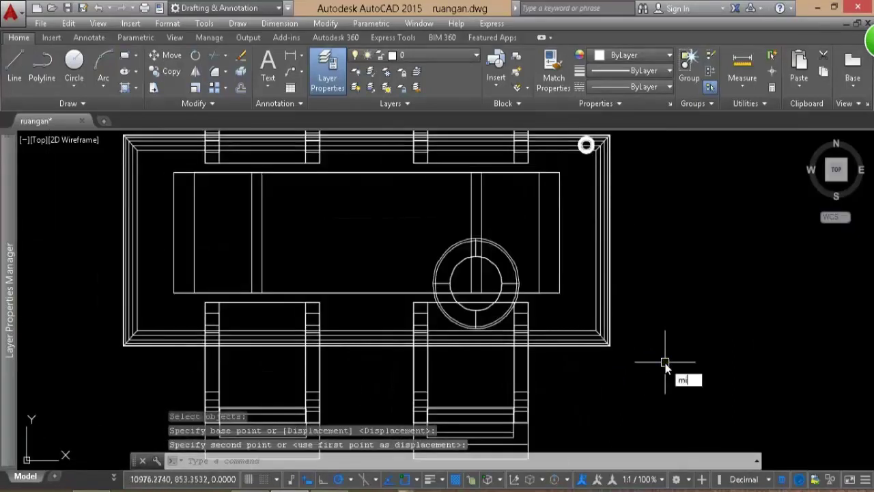
key(Return)
click(517, 265)
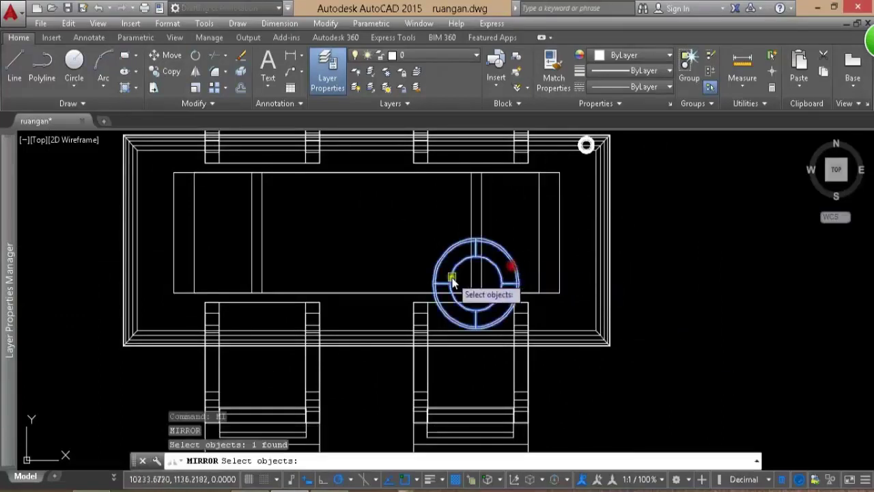
key(Return)
click(361, 236)
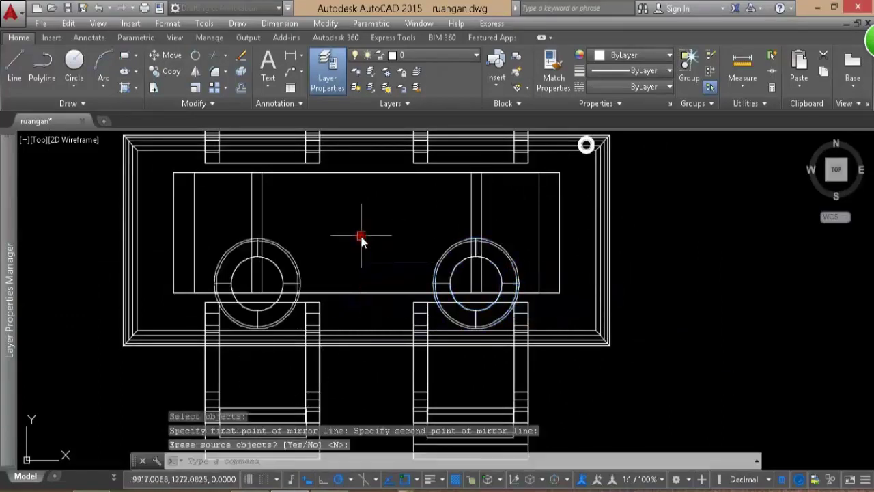
key(Return)
key(Return)
- Mirror both plates across the horizontal centreline to the table's far side
click(438, 265)
click(299, 274)
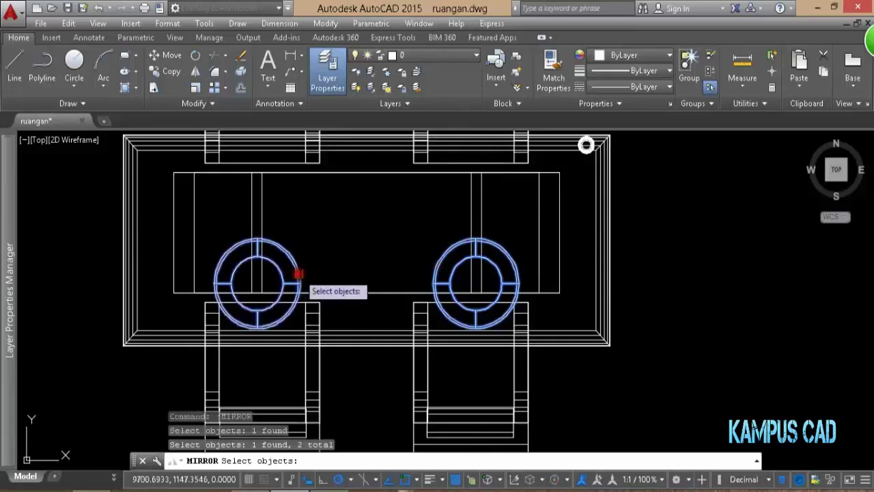
key(Return)
click(166, 232)
click(159, 232)
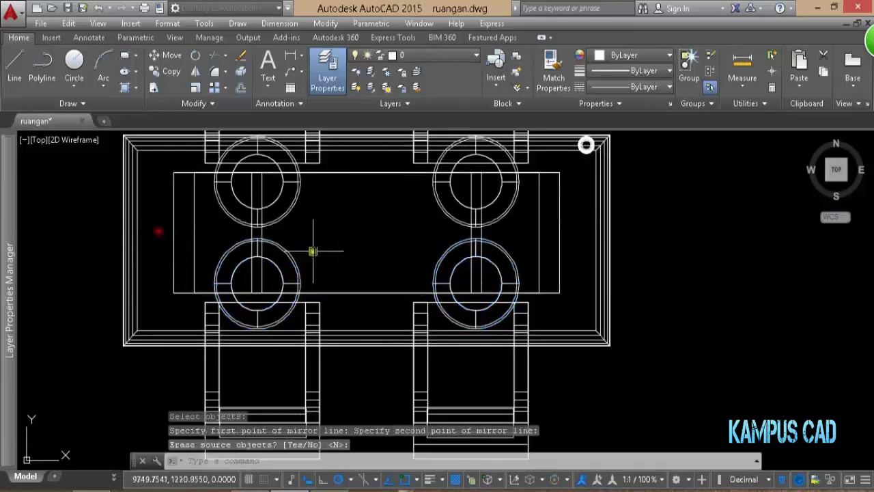
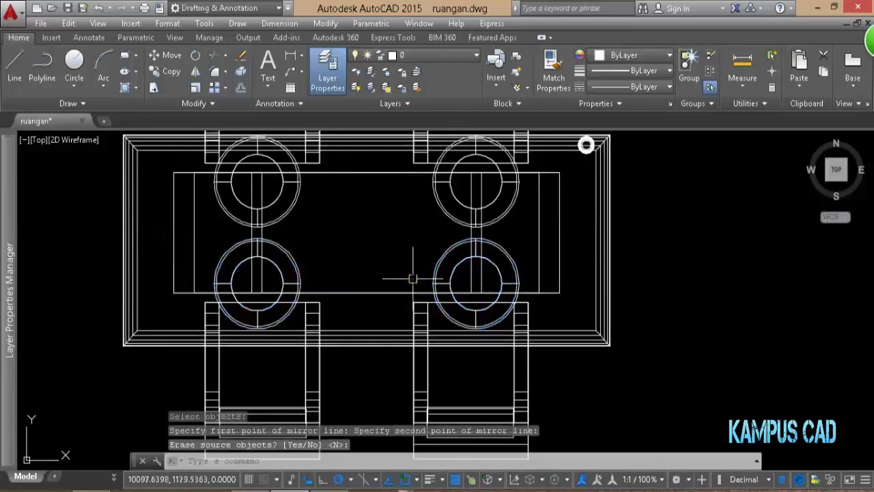
- Move the two upper circles down to their new position with MOVE
scroll(410, 273, down, 2)
scroll(365, 222, up, 1)
scroll(425, 288, up, 1)
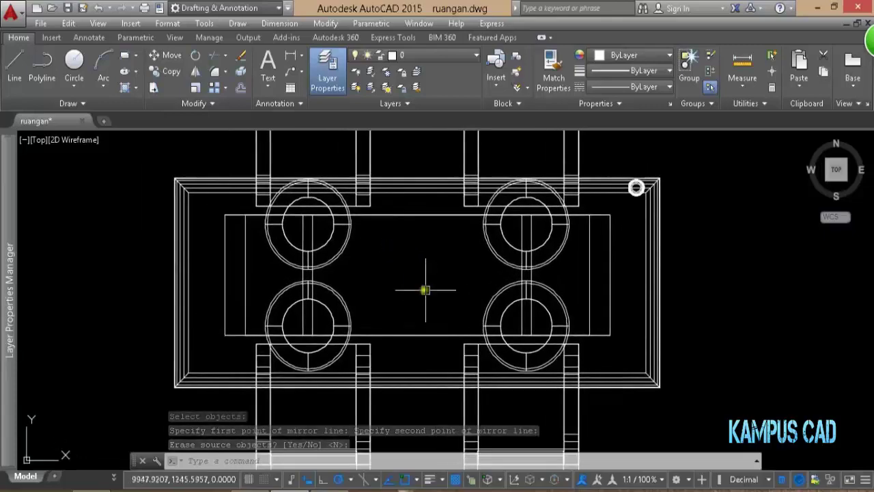
text(m)
key(Return)
click(492, 256)
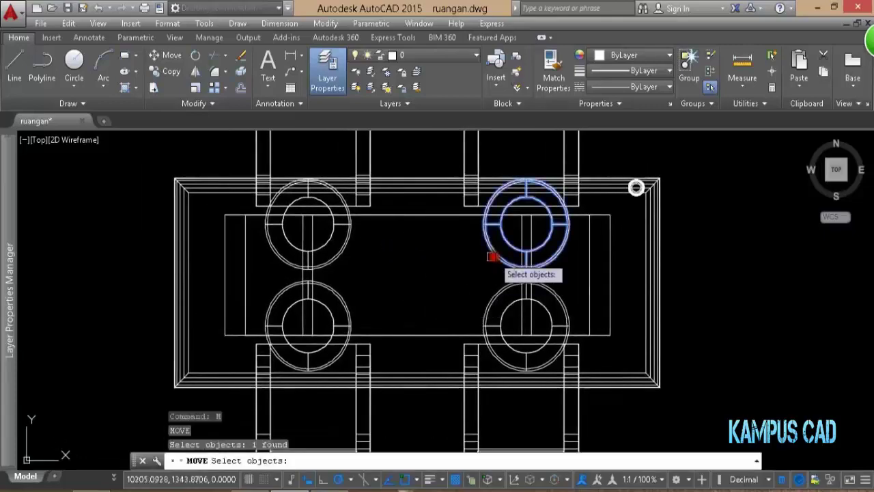
click(341, 251)
key(Return)
click(407, 248)
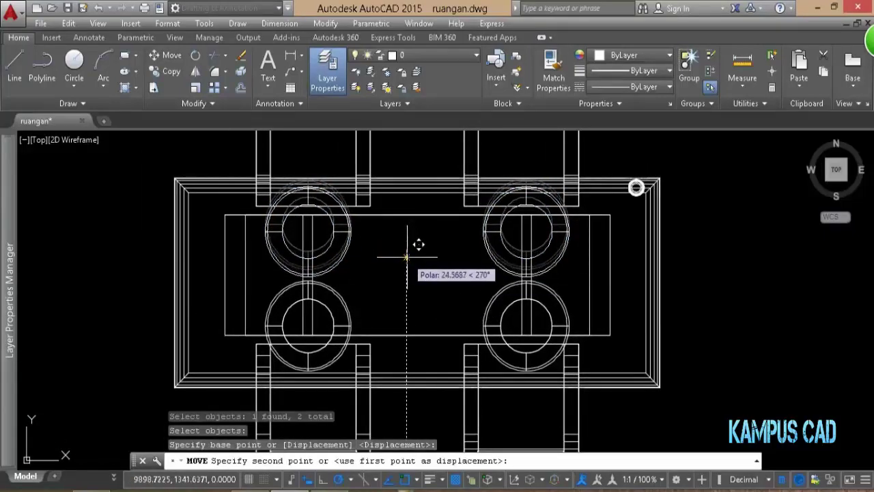
click(406, 257)
- Move the table rectangle to its new position
key(Return)
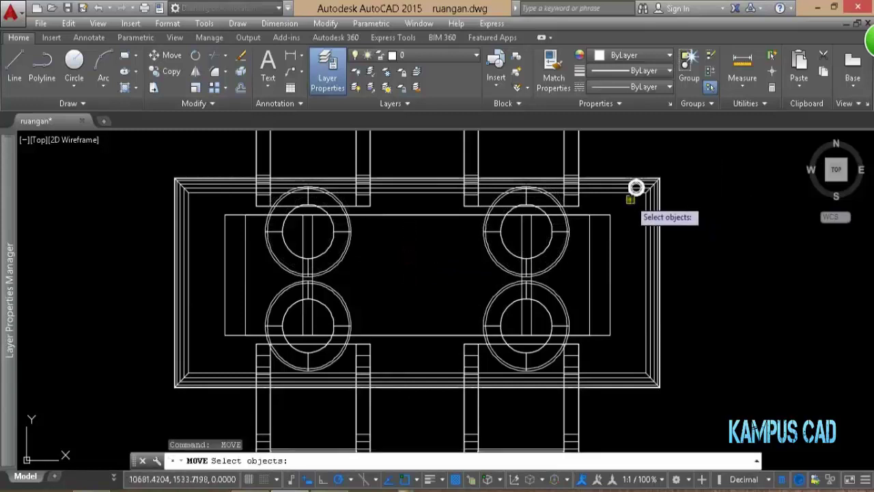
click(635, 195)
scroll(615, 218, down, 2)
scroll(724, 225, up, 2)
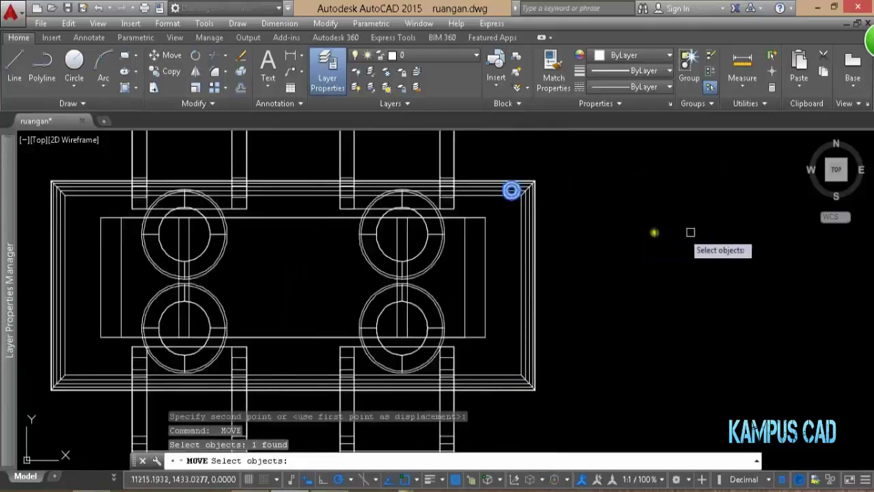
key(Return)
click(743, 218)
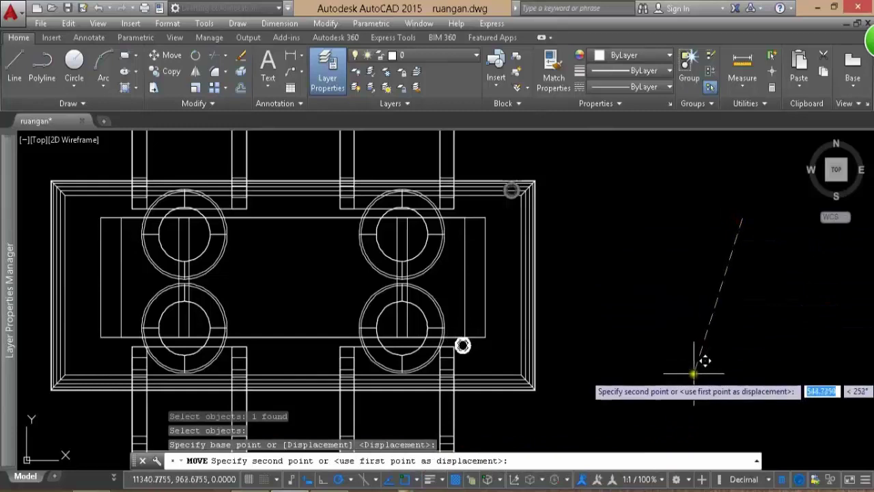
click(688, 381)
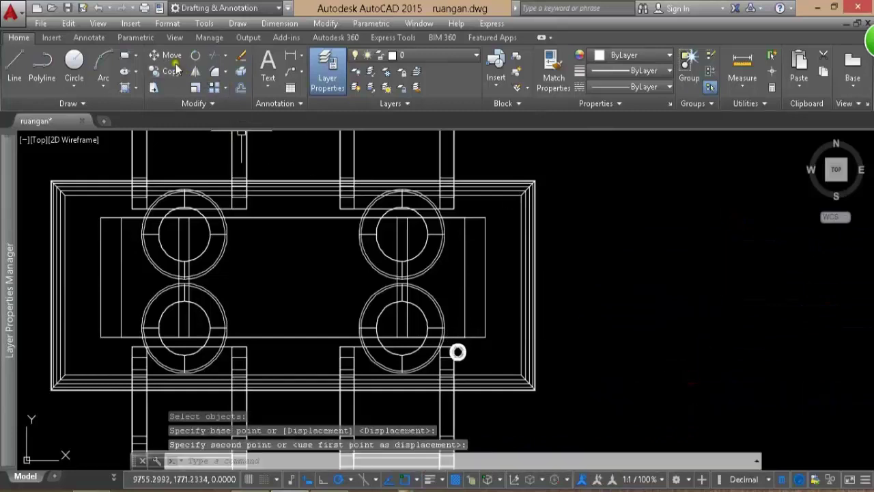
- Mirror the piece across the table midpoint, keeping the original
click(197, 71)
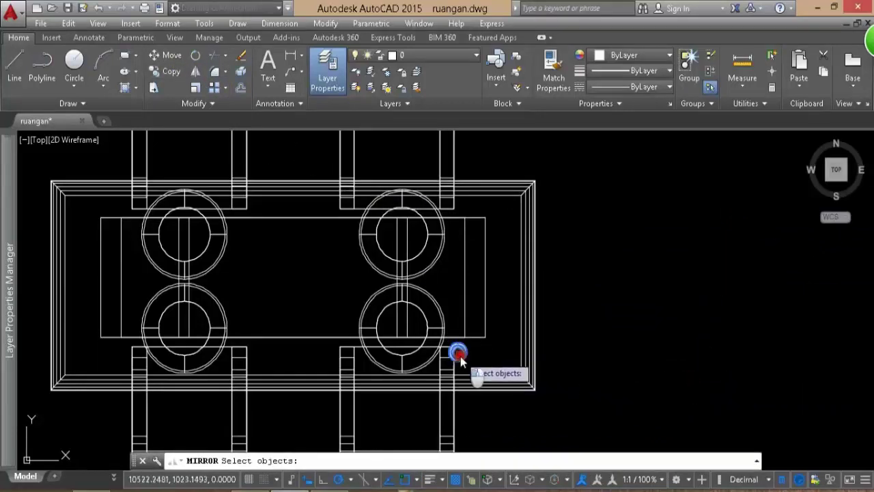
click(457, 351)
key(Return)
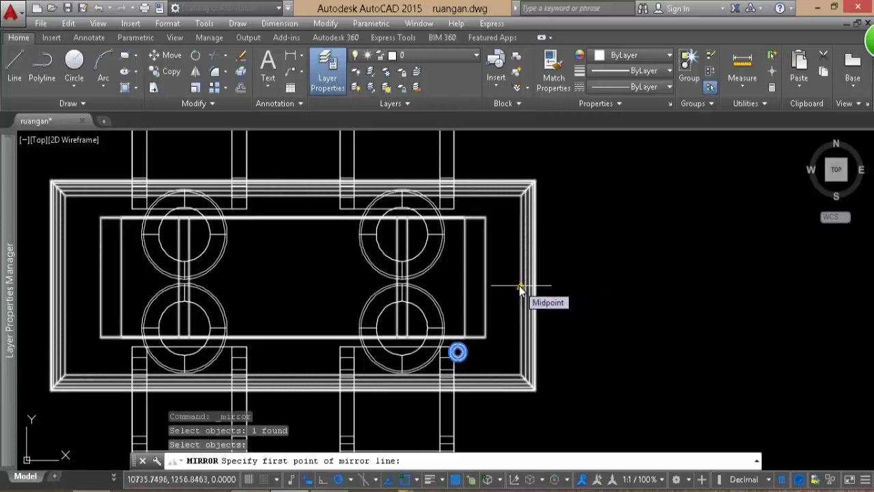
click(519, 287)
click(601, 282)
key(Return)
key(Return)
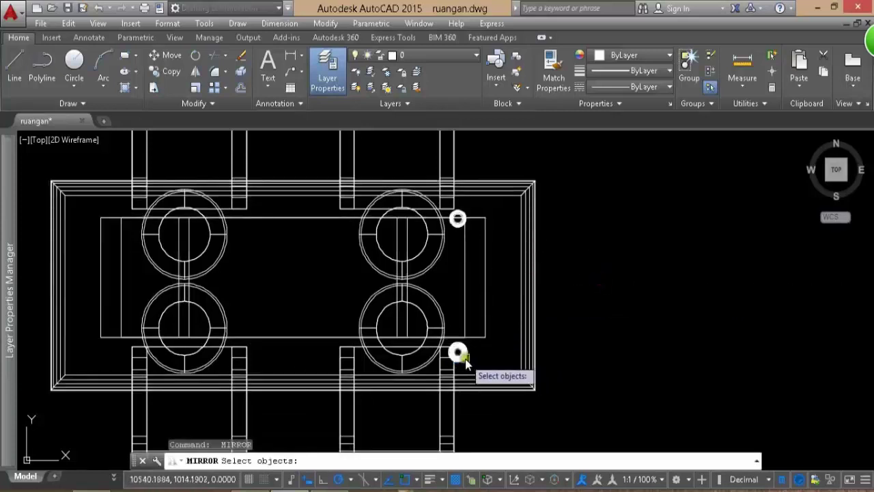
- Mirror the two small circles across a vertical line
click(457, 352)
click(457, 218)
key(Return)
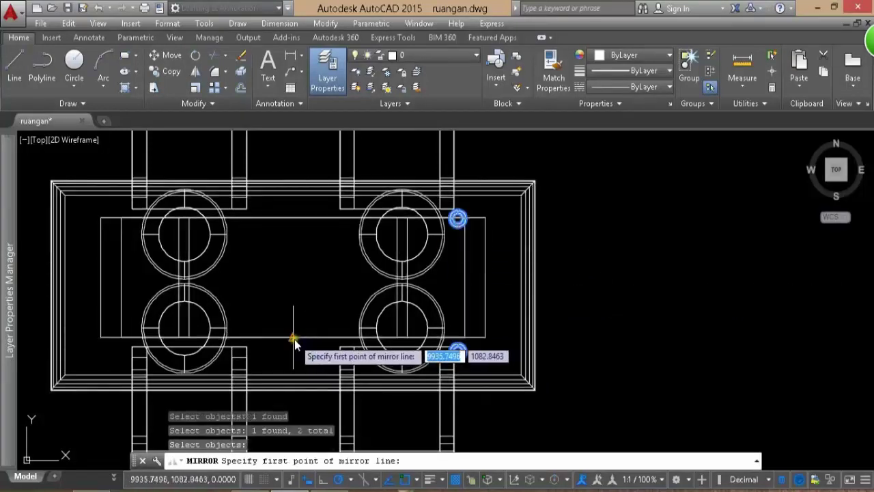
click(293, 337)
click(293, 304)
scroll(486, 240, down, 4)
- Keep the original circles, orbit to check the layout in 3D, then return to Top view
key(Return)
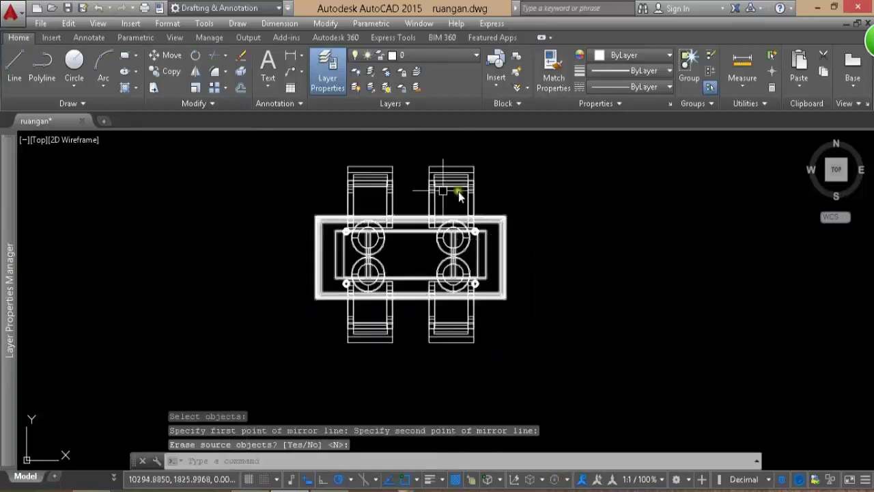
scroll(520, 311, down, 3)
scroll(539, 311, up, 3)
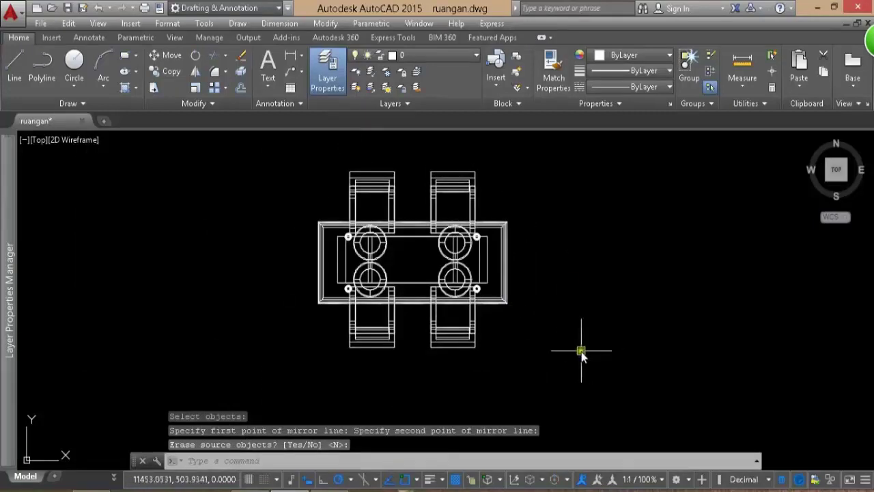
mouse_move(546, 303)
shift+middle_down()
mouse_move(553, 238)
mouse_move(607, 239)
mouse_move(626, 198)
mouse_move(669, 194)
mouse_move(645, 196)
mouse_move(619, 226)
shift+middle_up()
click(837, 162)
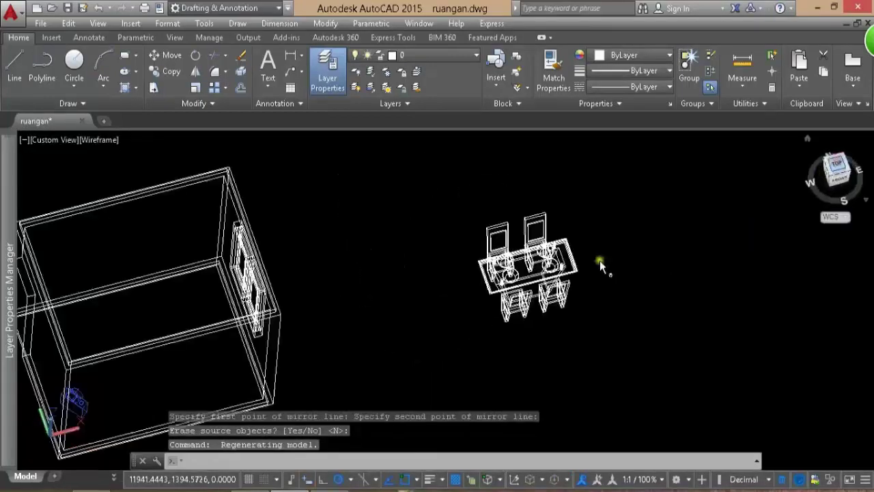
- Window-select all 13 table-and-chair pieces and combine them into one group
click(330, 157)
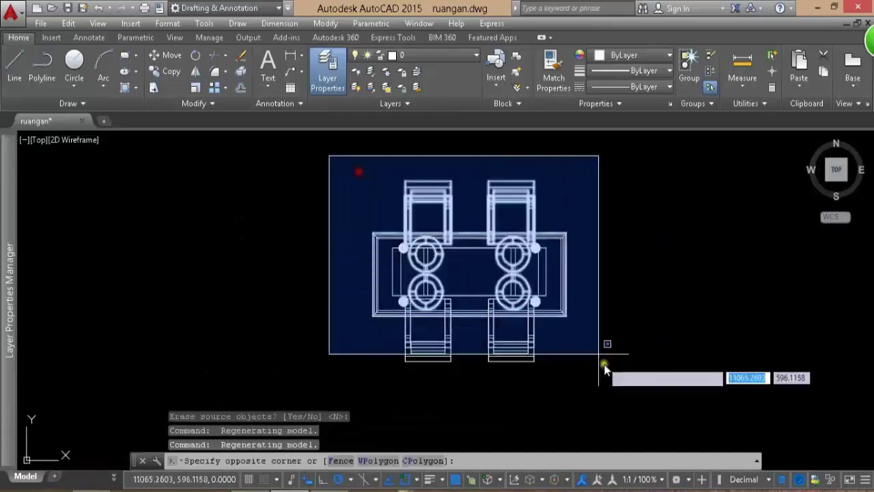
click(650, 411)
text(G)
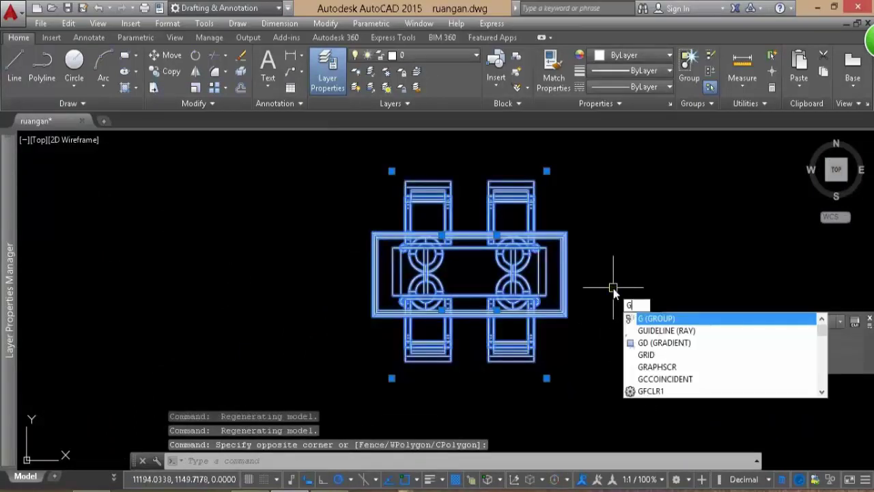
key(Return)
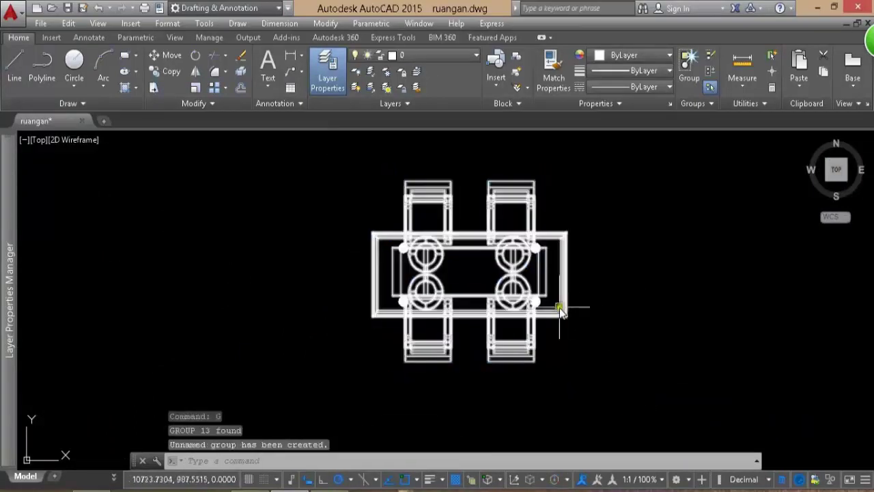
scroll(662, 326, down, 2)
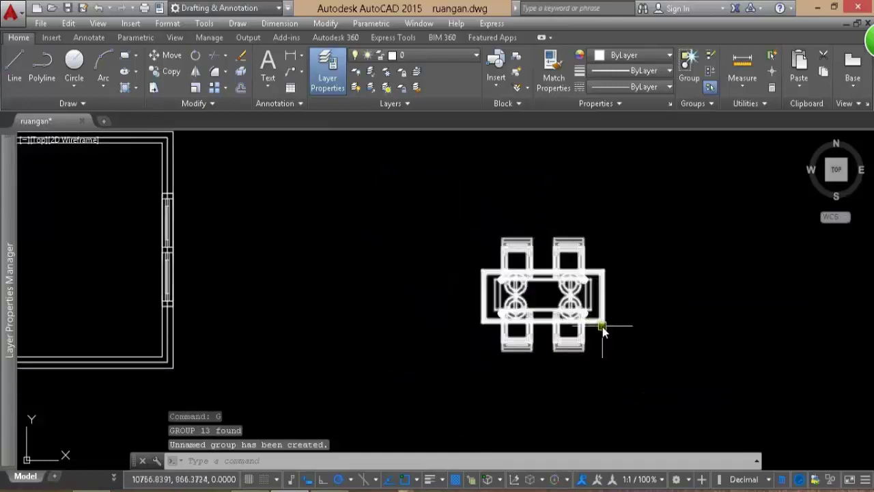
- Move the grouped table set into the room
text(m)
key(Return)
click(654, 267)
click(525, 311)
middle_drag(535, 306, 631, 294)
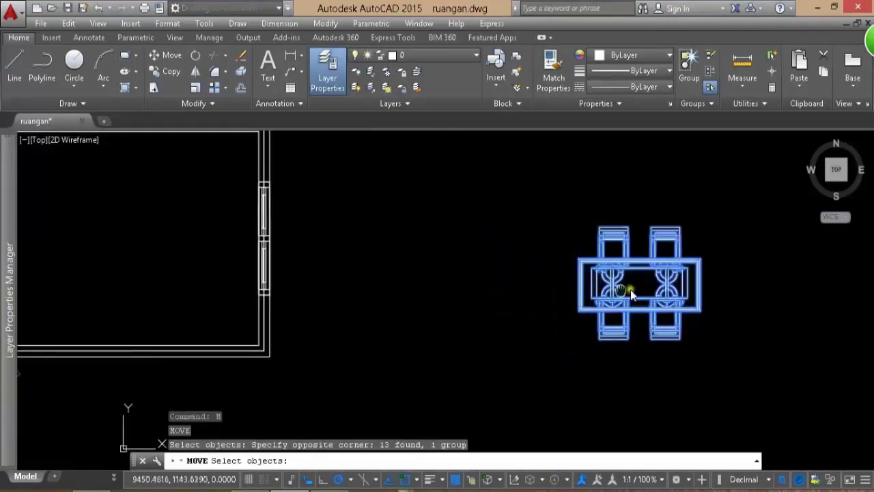
scroll(631, 294, down, 1)
scroll(698, 329, up, 1)
key(Return)
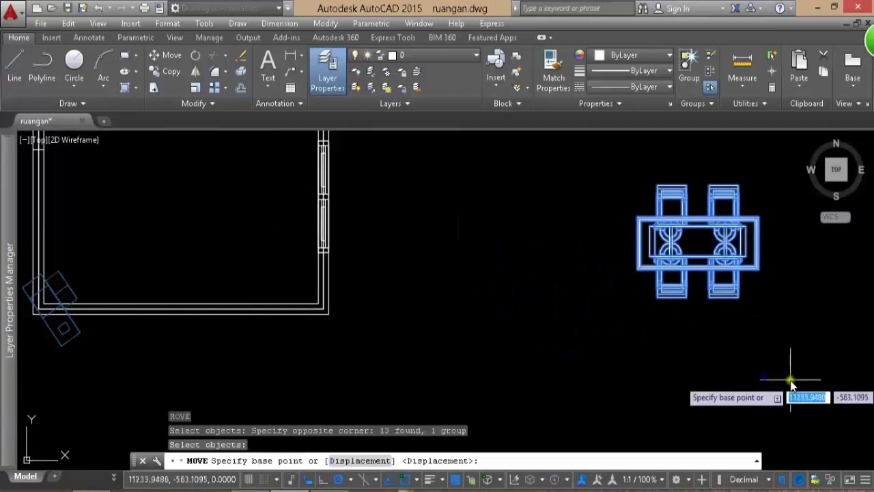
click(857, 357)
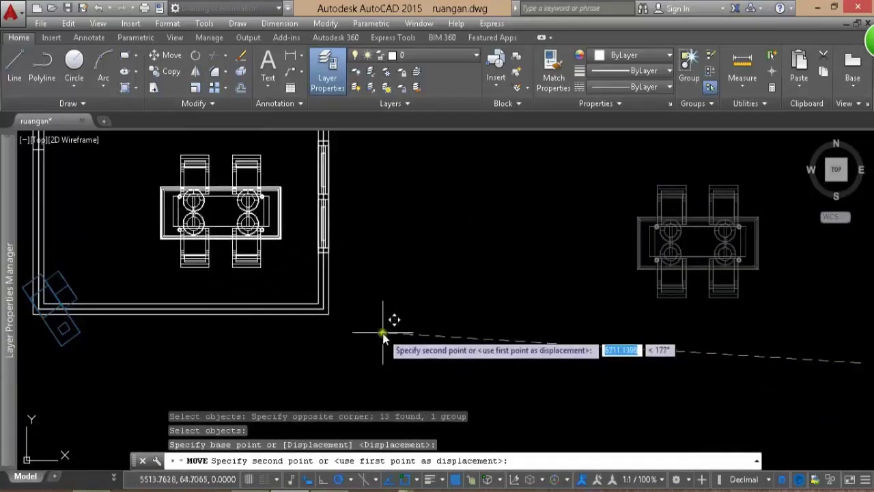
mouse_move(386, 332)
middle_down()
mouse_move(717, 351)
mouse_move(713, 359)
middle_up()
scroll(714, 345, down, 1)
scroll(703, 338, down, 1)
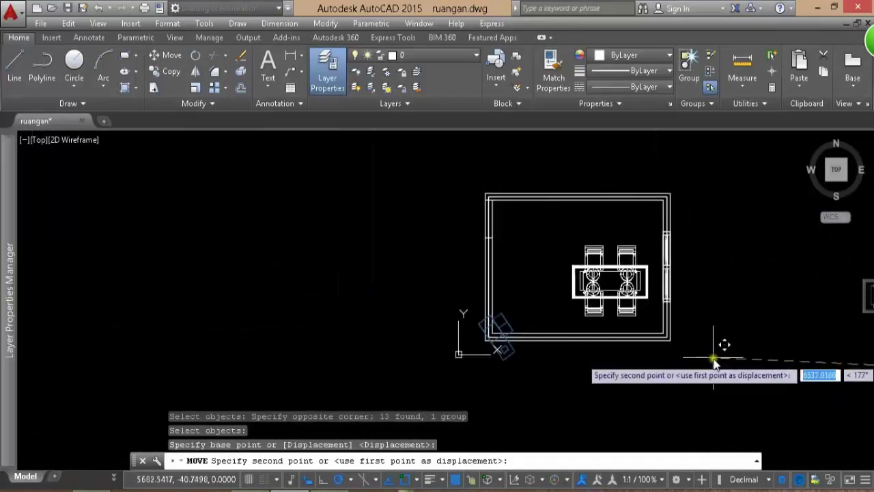
click(713, 356)
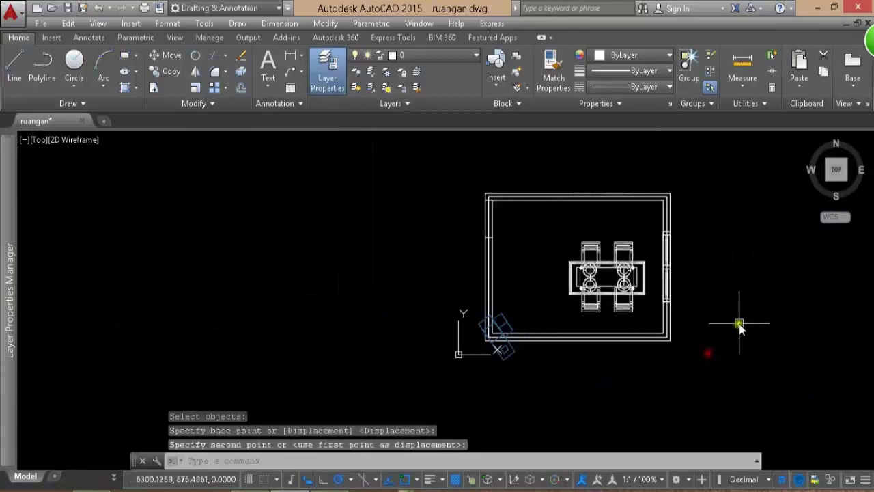
scroll(697, 318, up, 2)
middle_drag(696, 318, 680, 345)
text(ro)
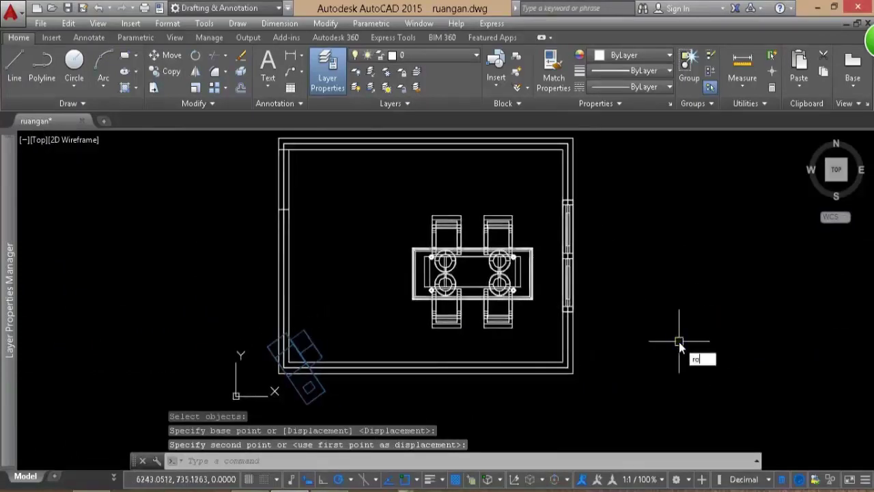
- Rotate the table group 90° about its centre
key(Return)
click(468, 273)
key(Return)
click(471, 272)
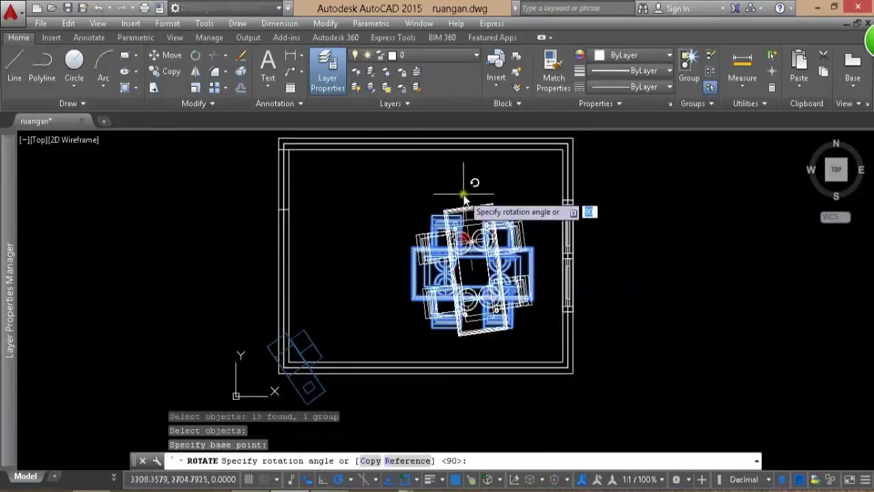
click(478, 177)
key(Return)
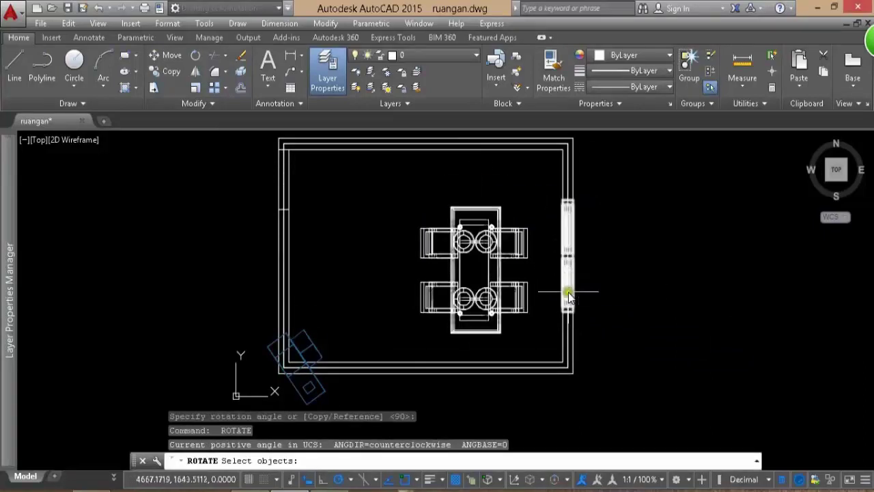
key(Escape)
scroll(562, 322, up, 2)
- Nudge the table group slightly lower in the room
text(m)
key(Return)
click(502, 288)
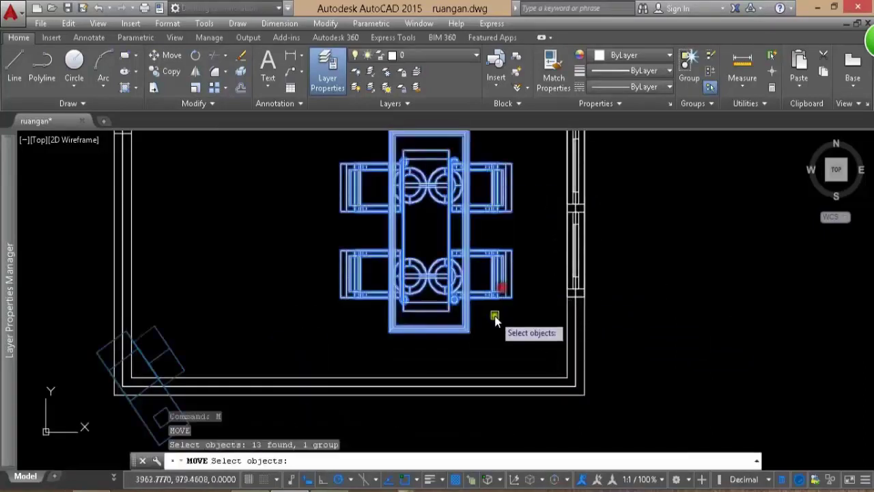
scroll(630, 248, down, 2)
key(Return)
click(638, 233)
click(631, 255)
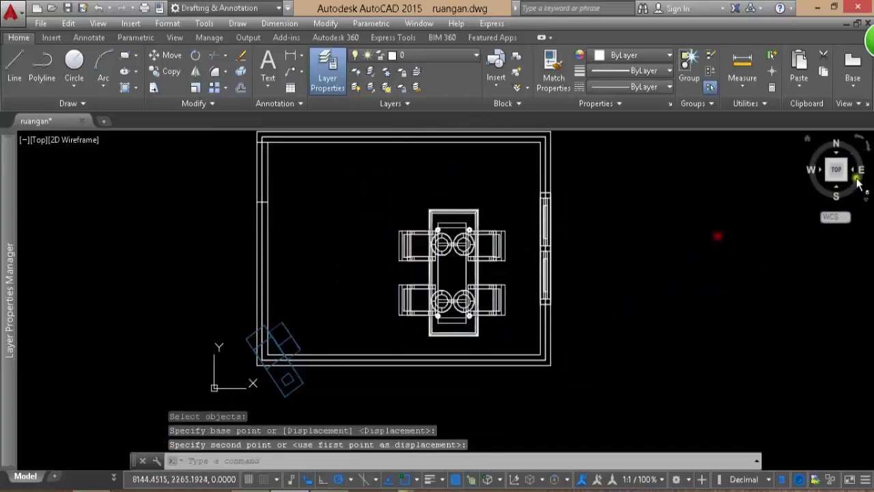
- Switch to the Front view and zoom to frame the room
click(836, 186)
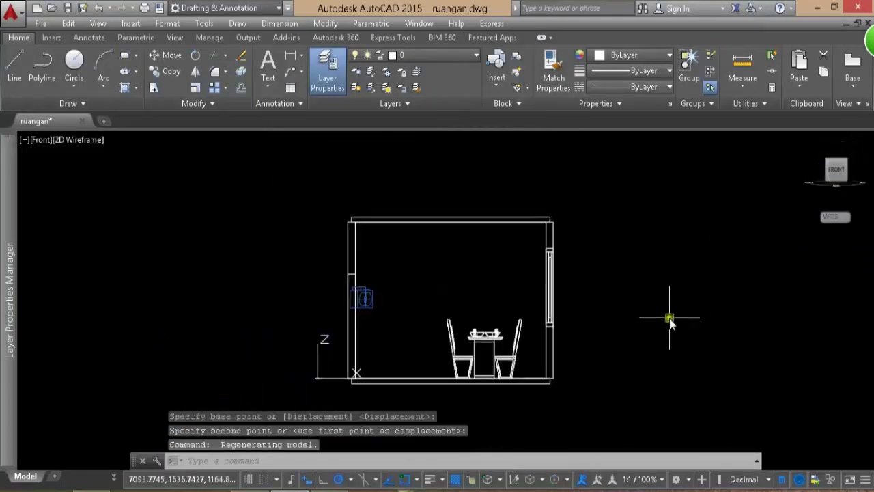
scroll(478, 357, up, 3)
scroll(423, 376, up, 3)
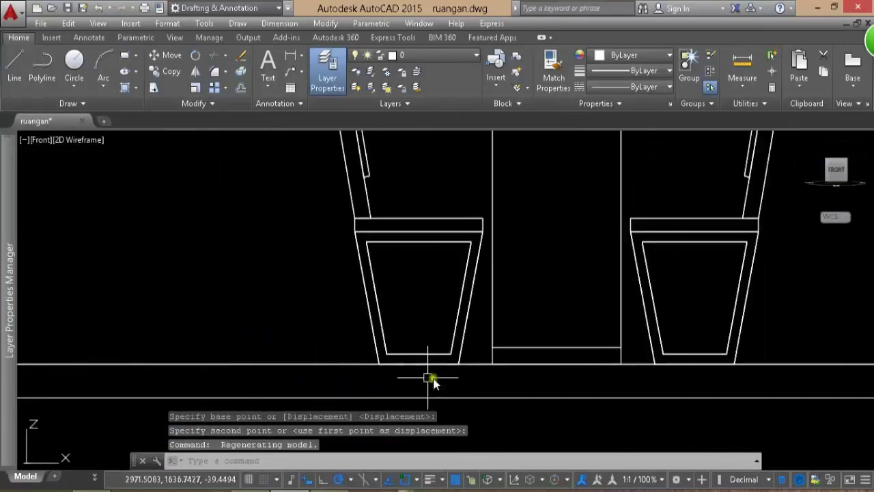
scroll(433, 380, down, 5)
scroll(421, 267, down, 2)
scroll(575, 327, up, 2)
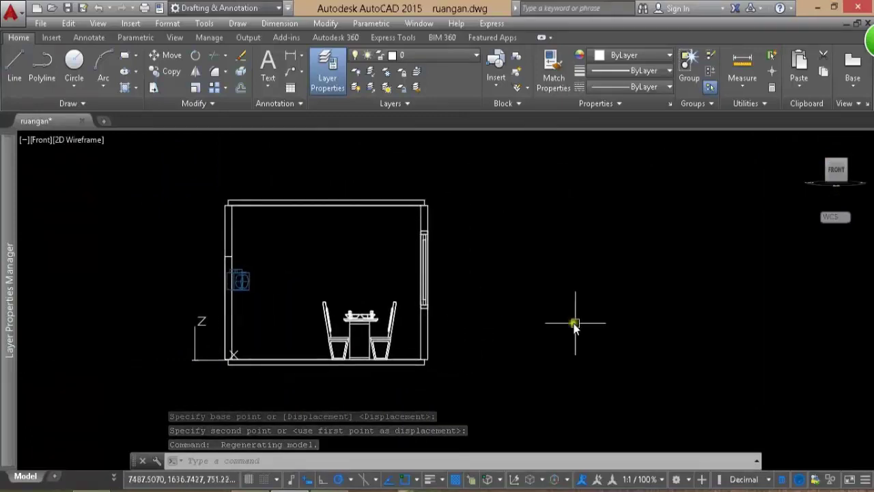
- Insert kursi.dwg from the 3d folder, redefining the existing kursi block
text(l)
key(Return)
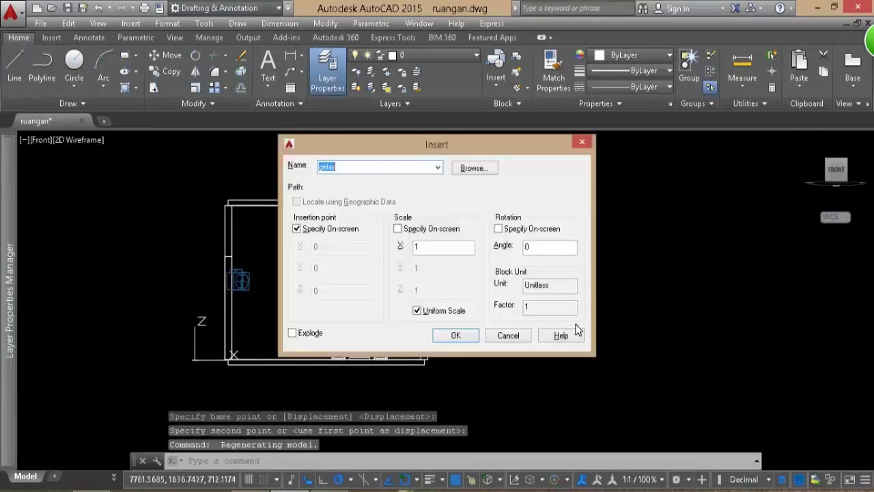
click(473, 169)
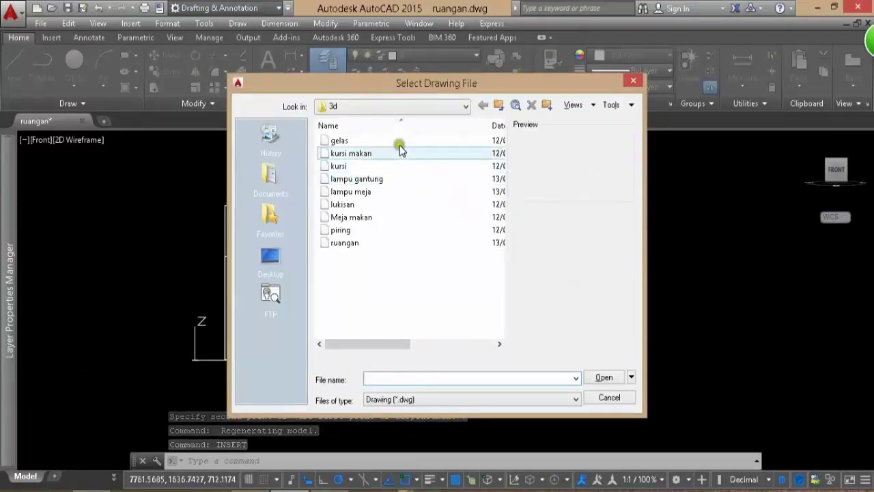
click(367, 166)
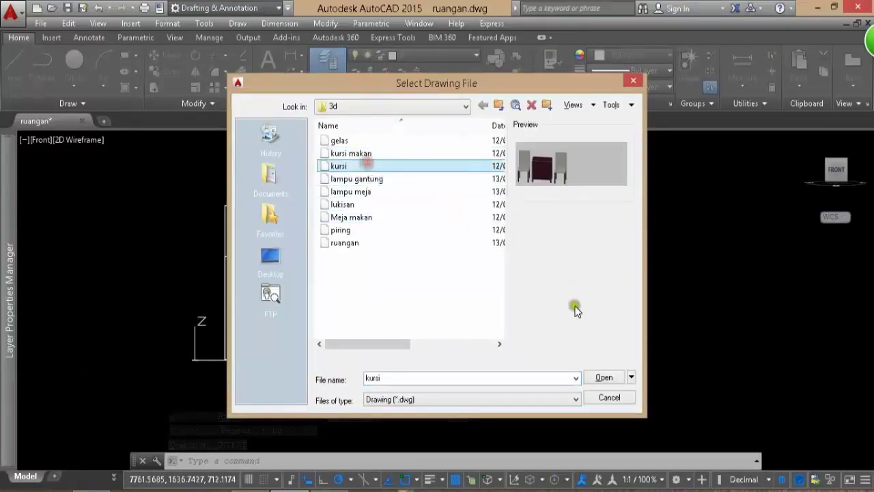
click(604, 377)
click(463, 337)
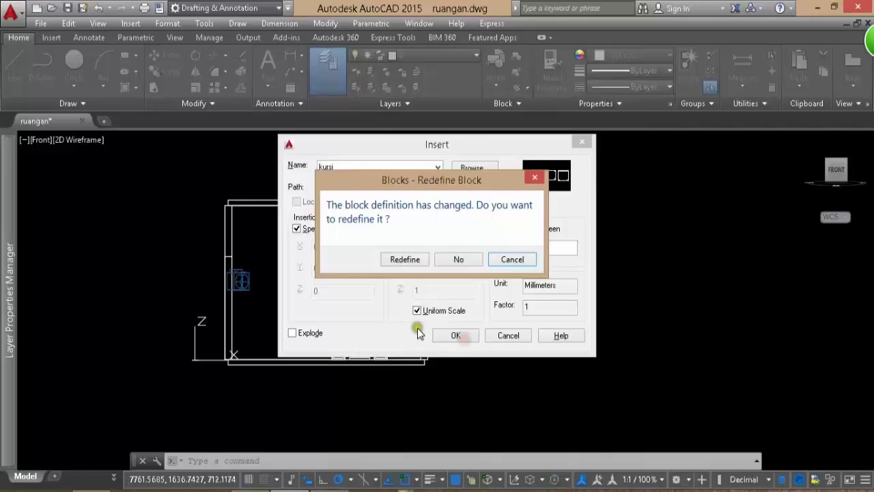
click(412, 261)
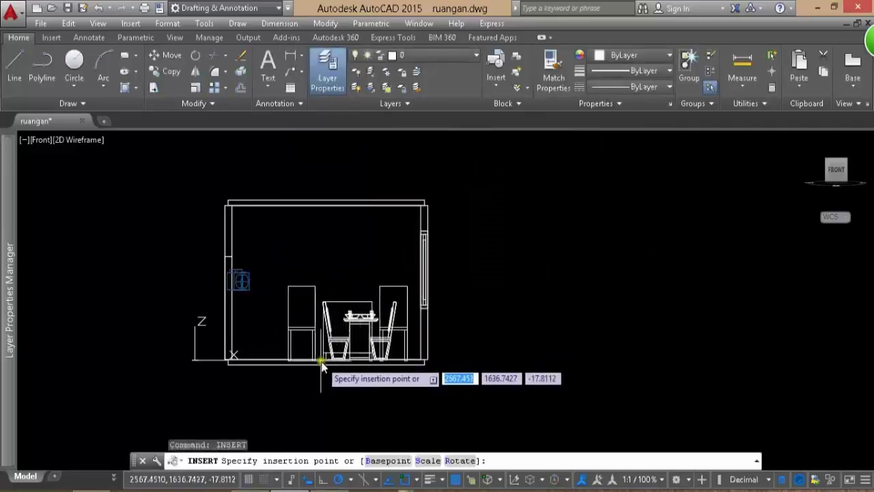
scroll(277, 377, up, 3)
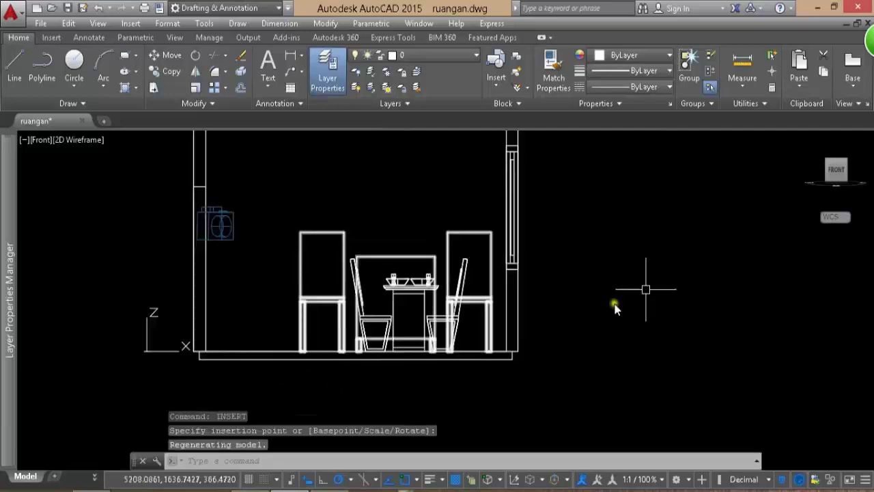
- In Top view, move the chair block against the room's back wall
click(838, 158)
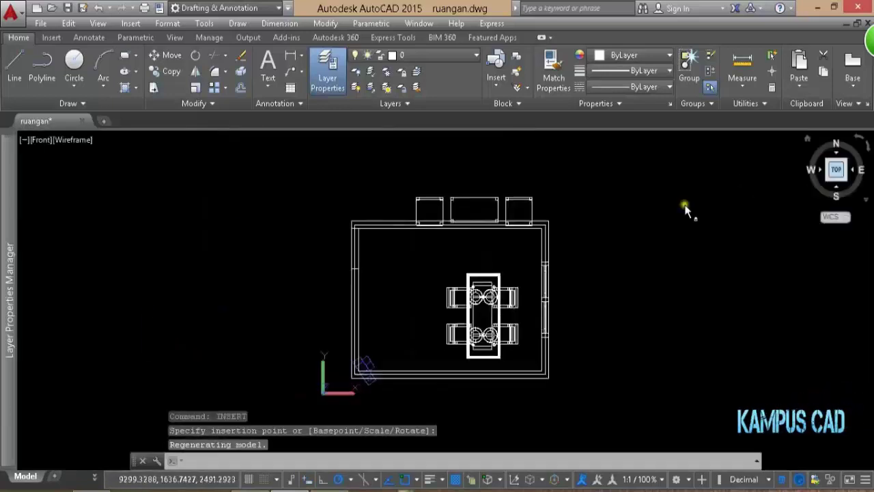
text(m)
key(Return)
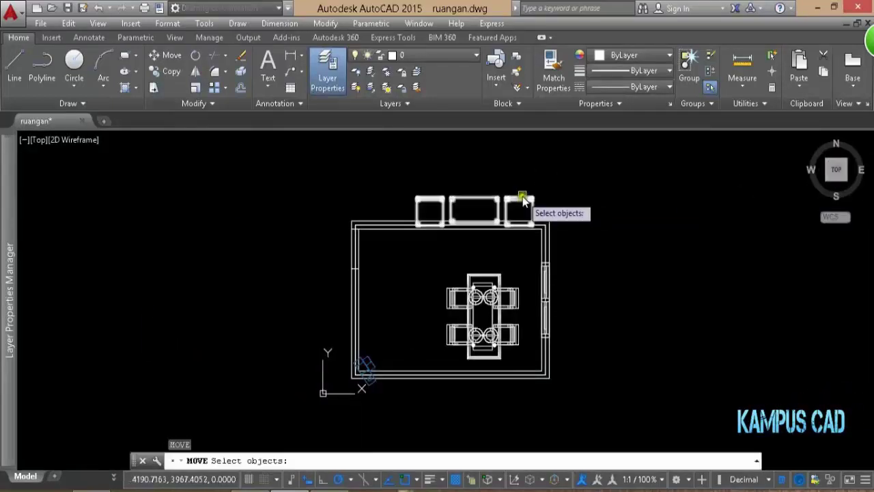
click(519, 199)
scroll(496, 207, up, 5)
key(Return)
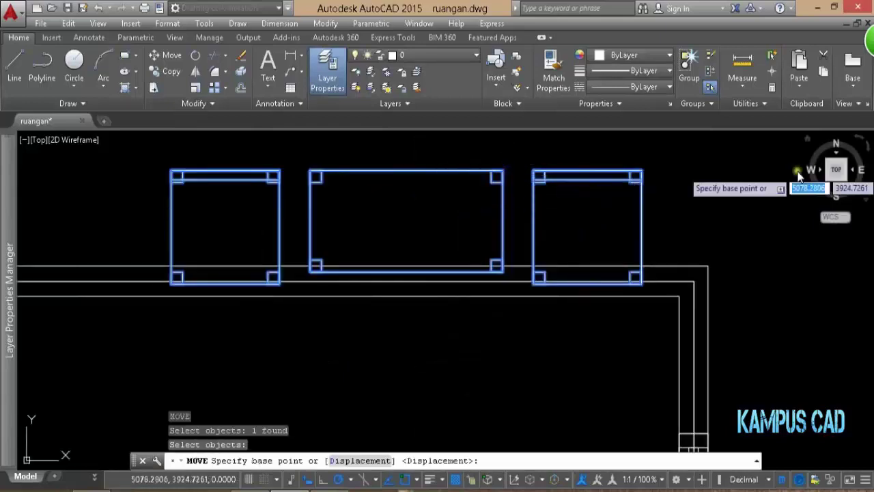
click(406, 172)
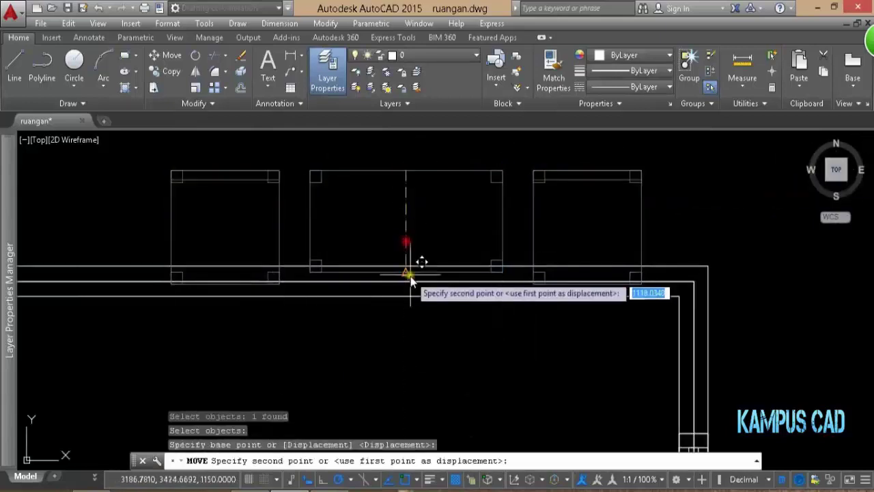
click(405, 298)
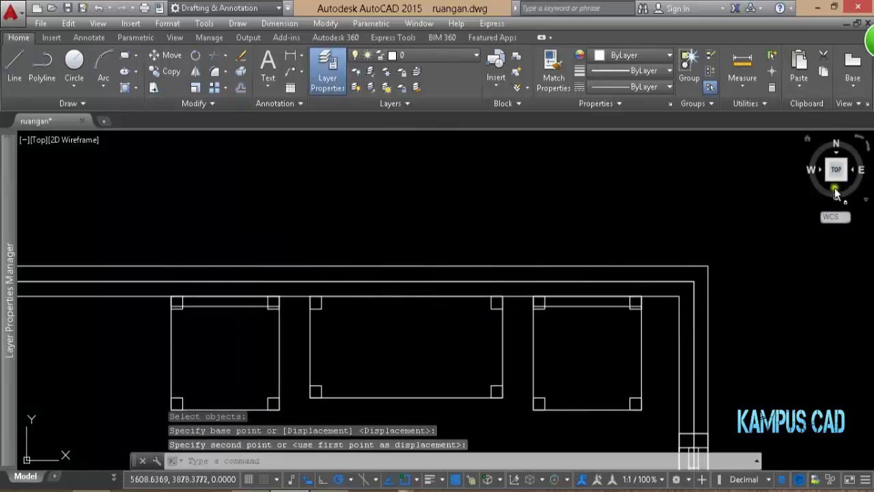
- In Front view, move the chair down so its legs rest on the floor line
click(834, 191)
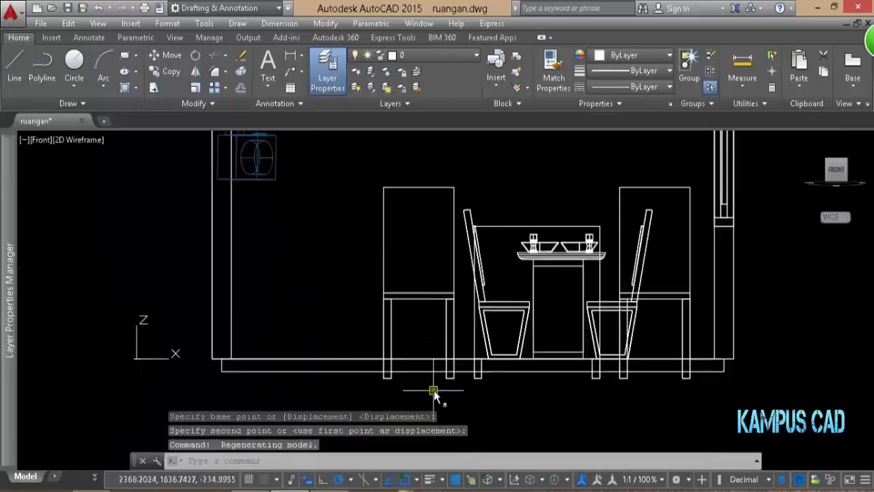
text(m)
key(Return)
click(386, 373)
key(Return)
scroll(376, 372, up, 5)
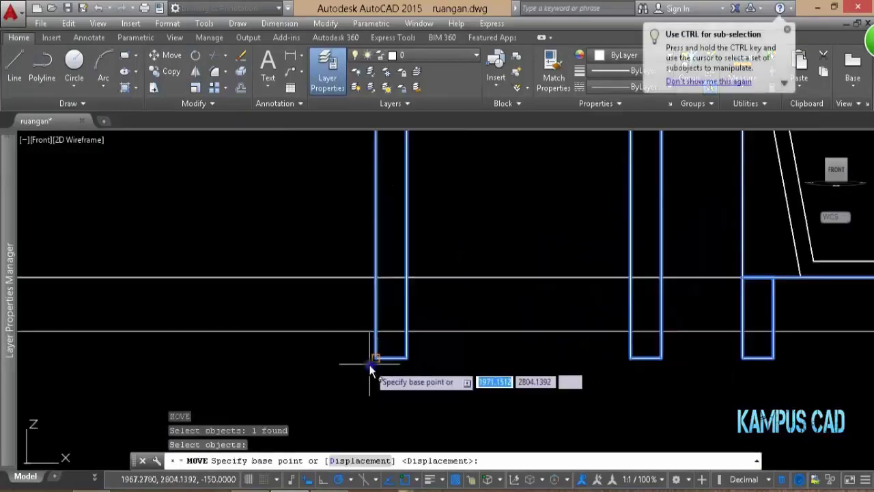
click(377, 360)
click(376, 280)
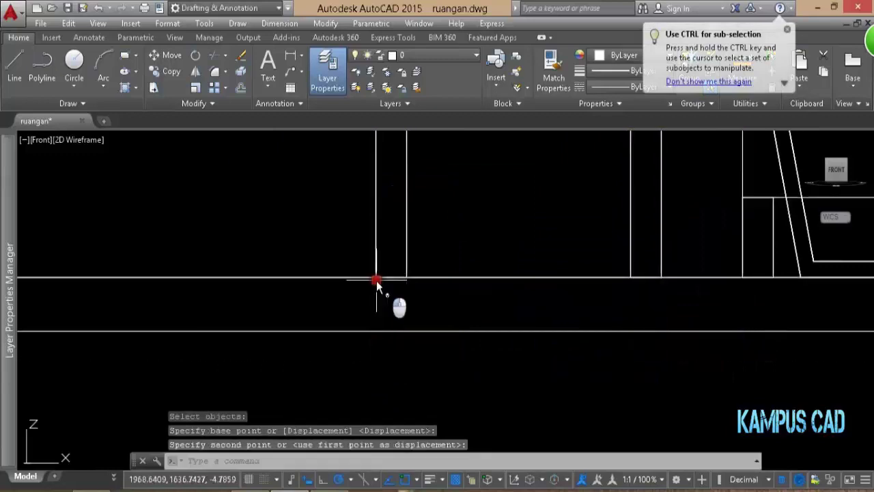
scroll(362, 321, down, 4)
- Orbit the room in 3D to check the furniture placement
mouse_move(355, 329)
shift+middle_down()
mouse_move(597, 202)
mouse_move(495, 244)
shift+middle_up()
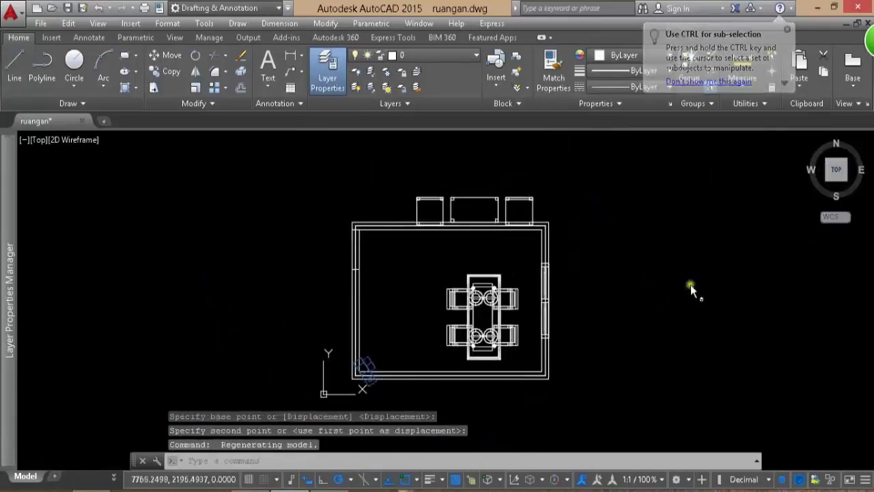
mouse_move(691, 285)
shift+middle_down()
mouse_move(624, 246)
mouse_move(599, 201)
mouse_move(599, 182)
shift+middle_up()
scroll(560, 396, up, 3)
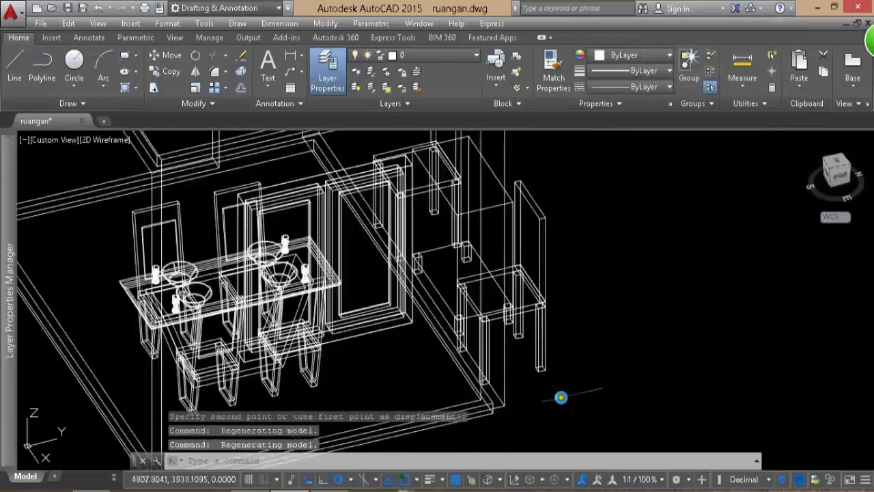
scroll(560, 396, up, 2)
shift+middle_drag(503, 383, 501, 361)
scroll(542, 357, down, 5)
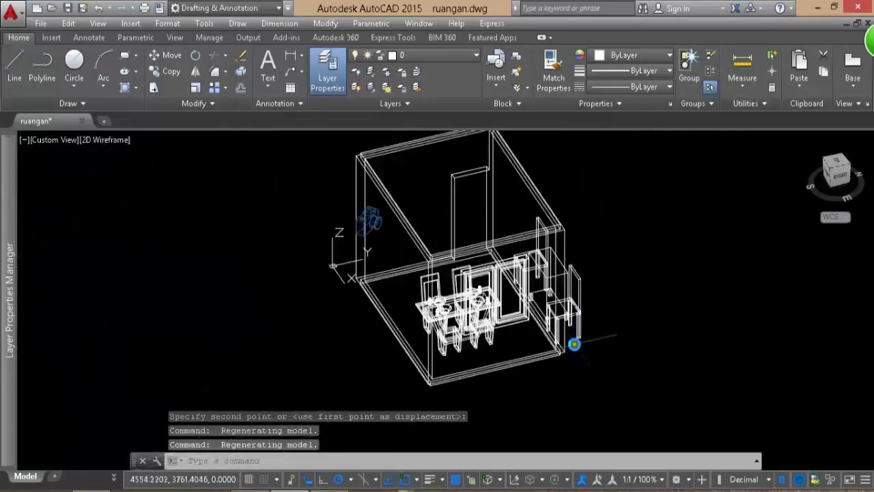
mouse_move(591, 262)
shift+middle_down()
mouse_move(665, 264)
mouse_move(774, 195)
mouse_move(851, 172)
shift+middle_up()
- In Top view, move the three-piece furniture block inside the room wall
click(838, 165)
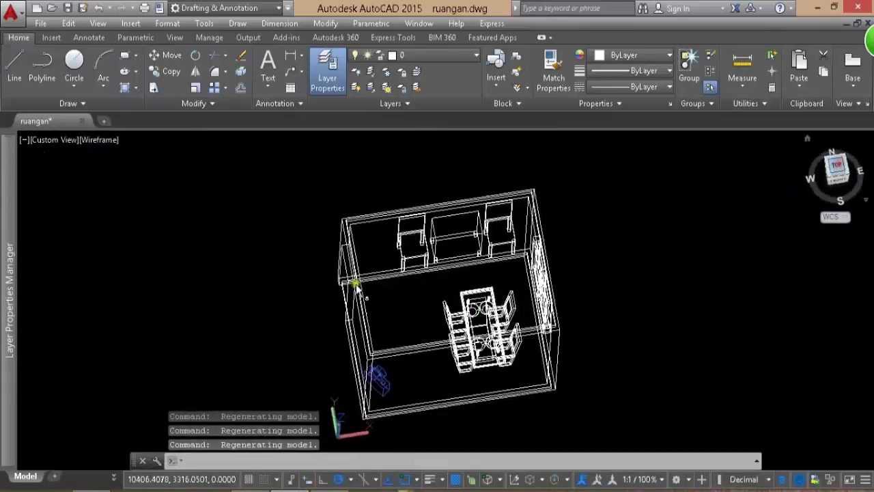
text(m)
key(Return)
click(421, 199)
scroll(551, 198, up, 4)
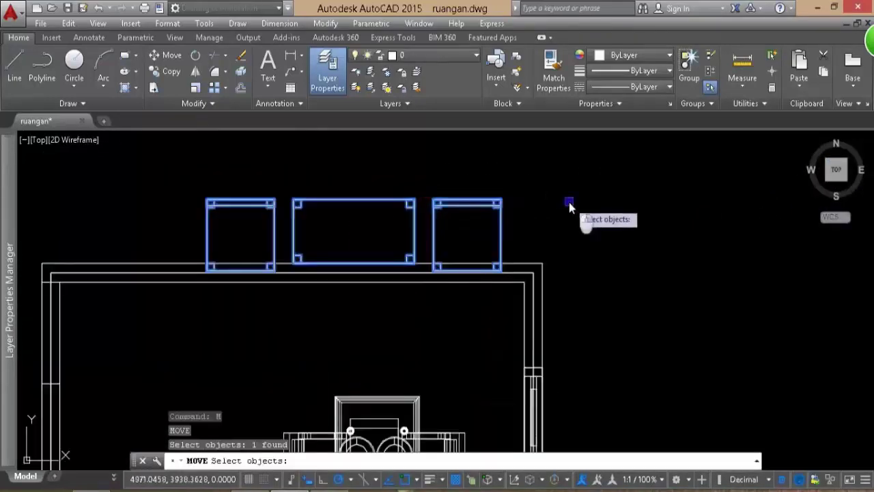
key(Return)
click(673, 205)
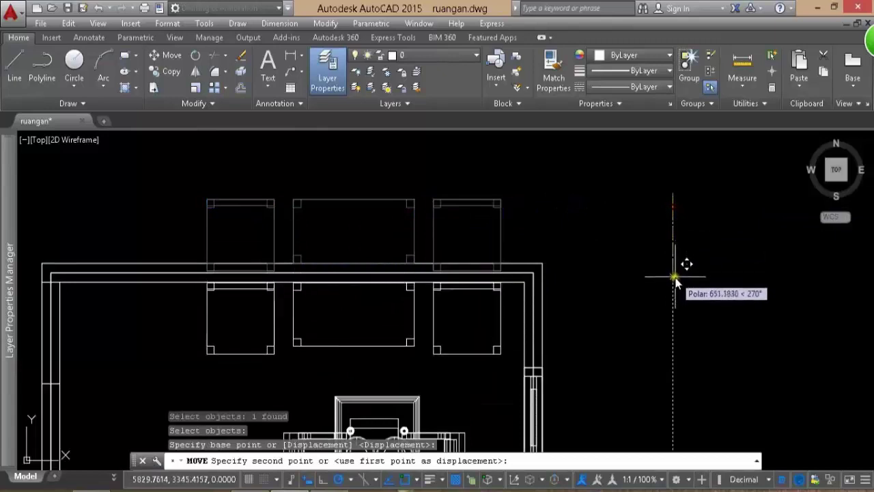
click(674, 286)
- Shift the furniture block slightly left in plan
key(Return)
click(481, 351)
key(Return)
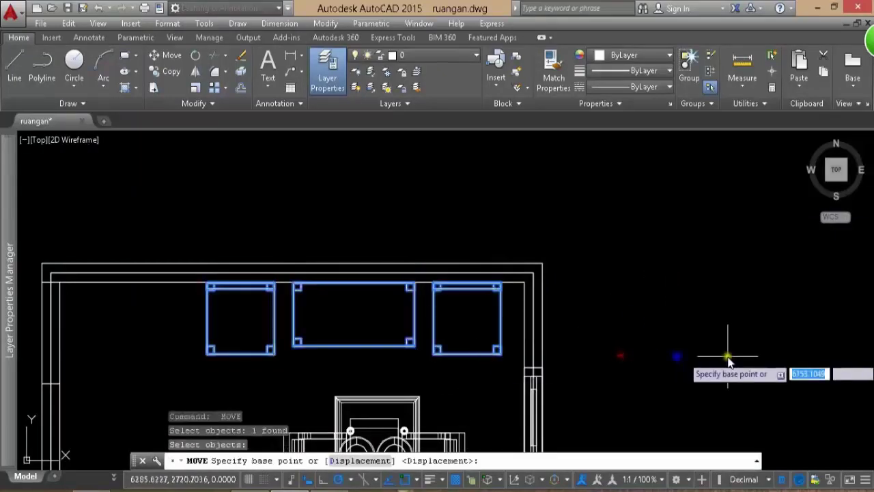
click(728, 355)
click(691, 355)
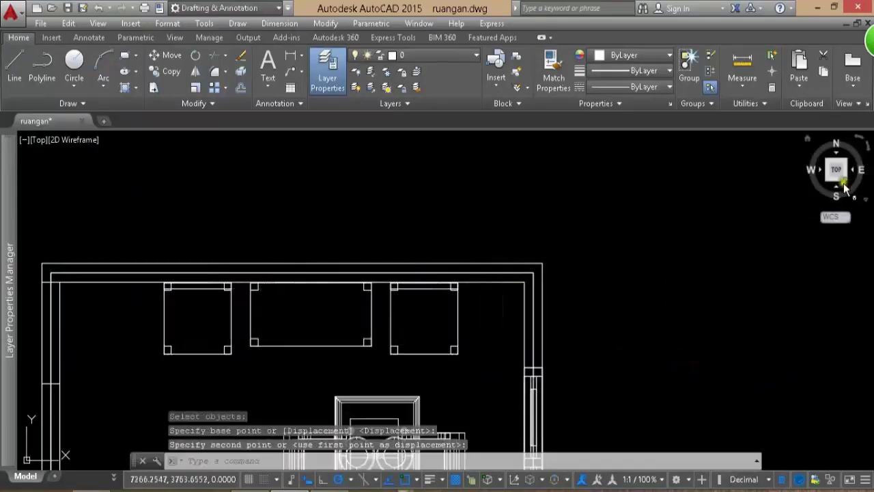
- In Front view, move the furniture block horizontally to its final position
click(837, 191)
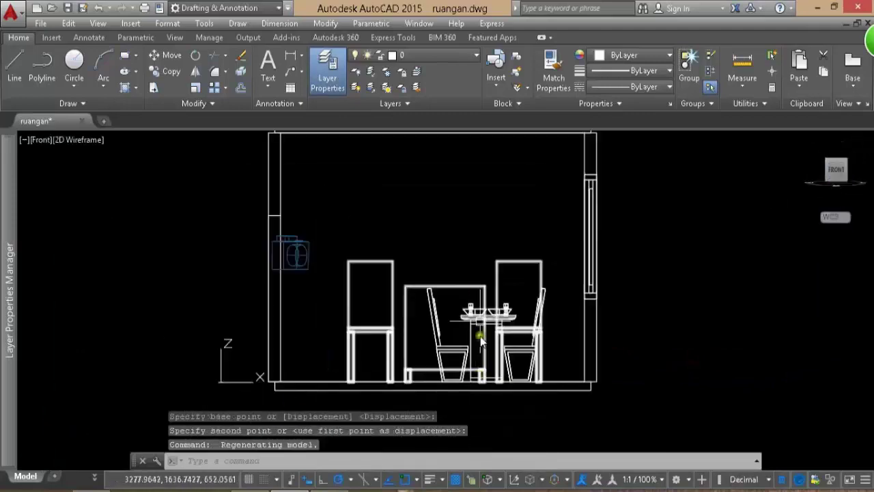
key(Return)
click(460, 273)
key(Return)
click(786, 336)
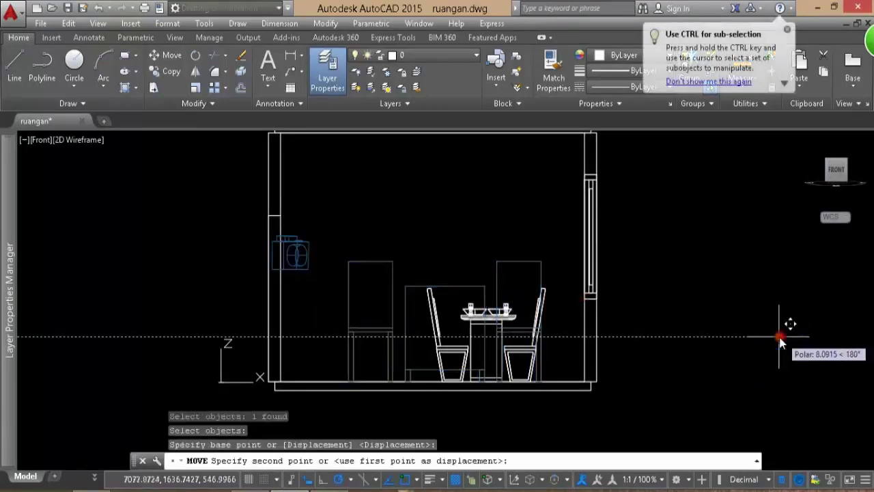
click(769, 339)
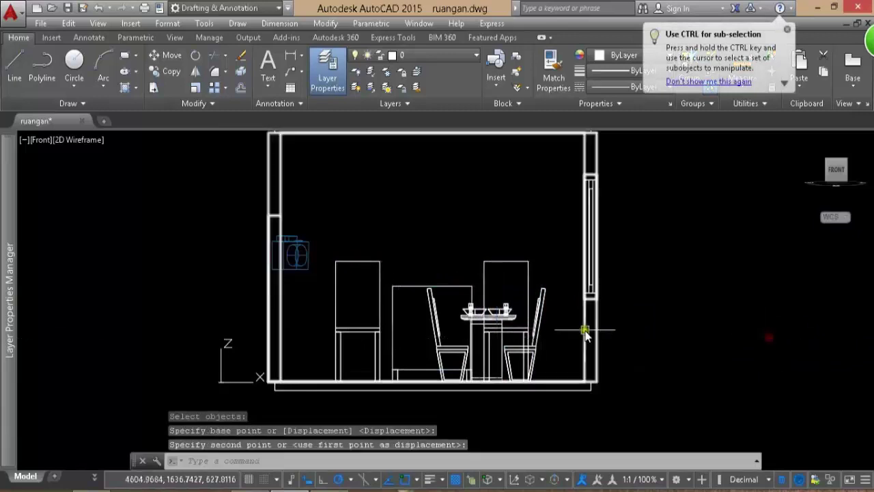
scroll(579, 330, down, 3)
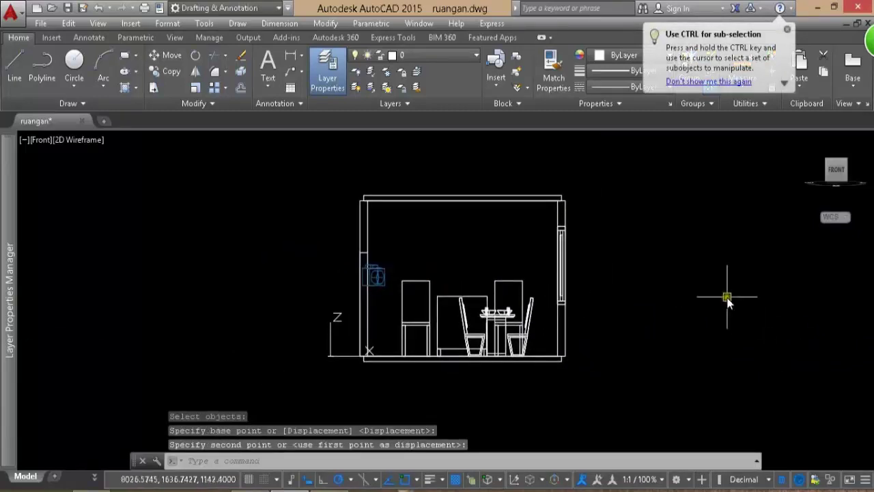
- Insert the lampu meja drawing as a block above the dining table
text(inse)
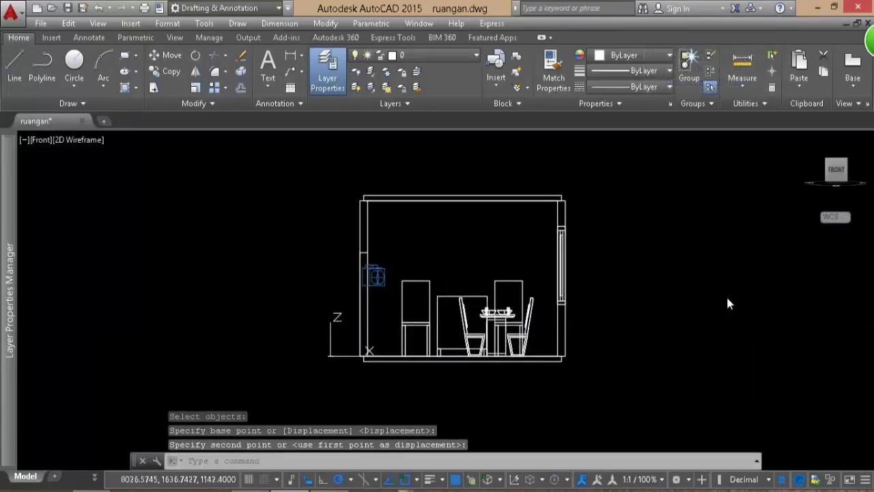
key(Return)
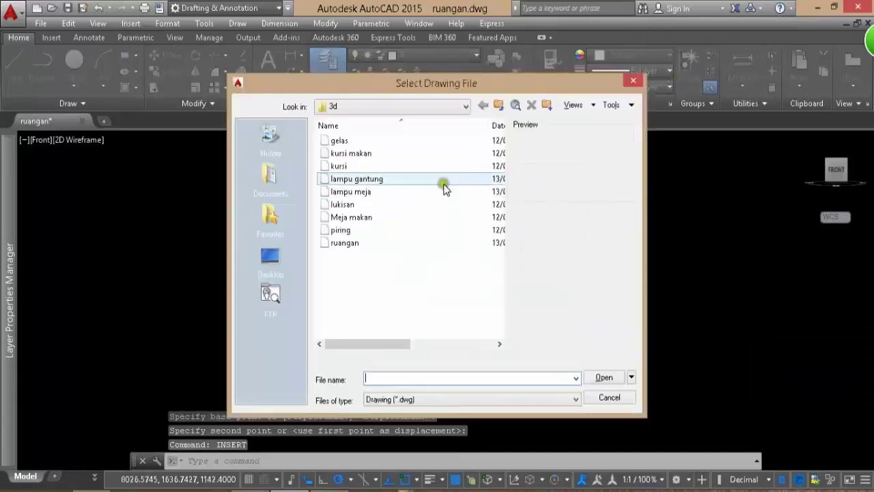
click(403, 191)
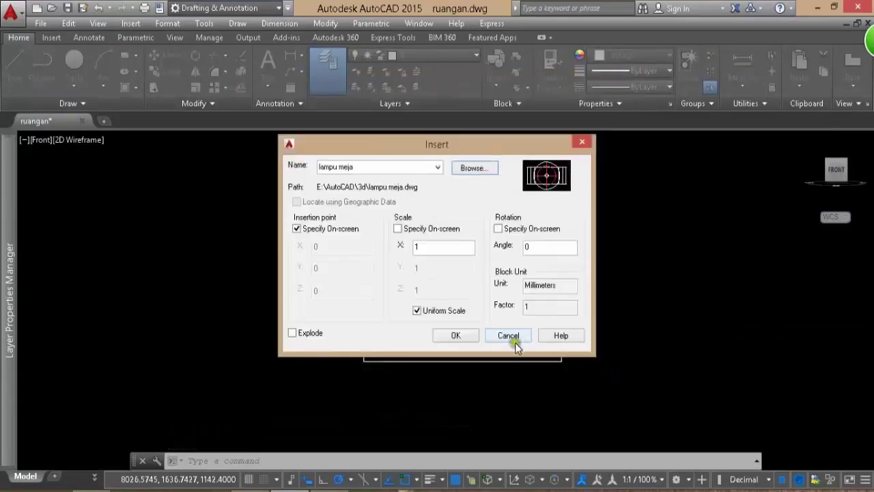
click(403, 258)
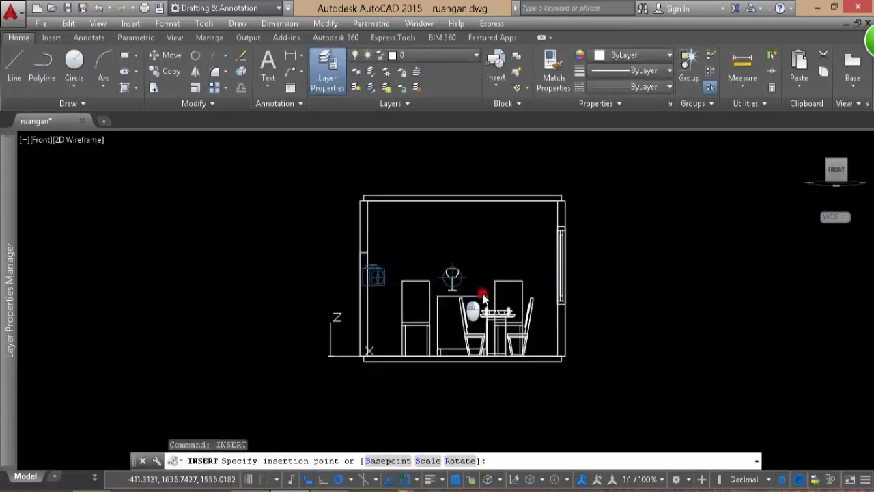
scroll(482, 298, up, 5)
- In Front view, move the table lamp down so it sits on the middle cabinet top
key(Return)
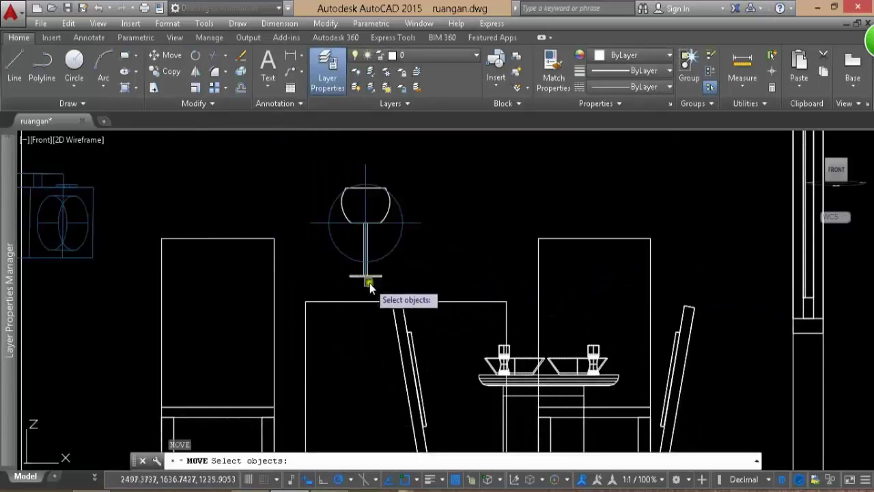
click(365, 280)
scroll(365, 280, up, 3)
key(Return)
click(318, 252)
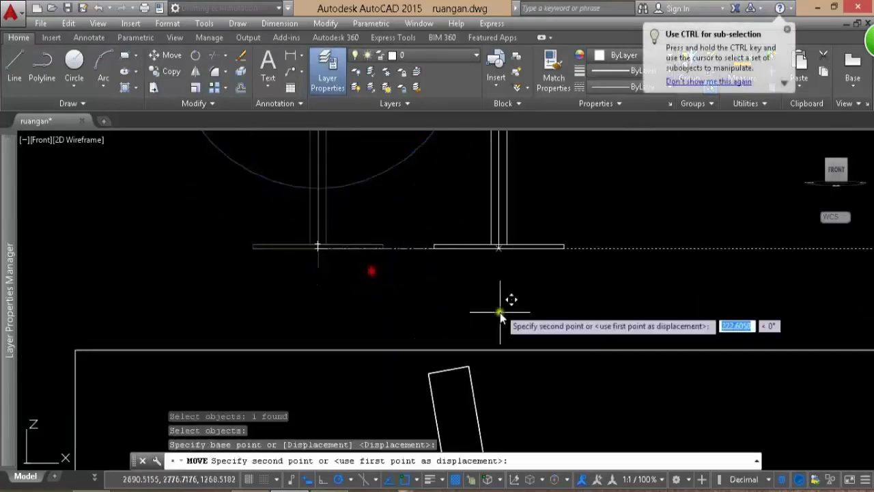
scroll(538, 346, down, 3)
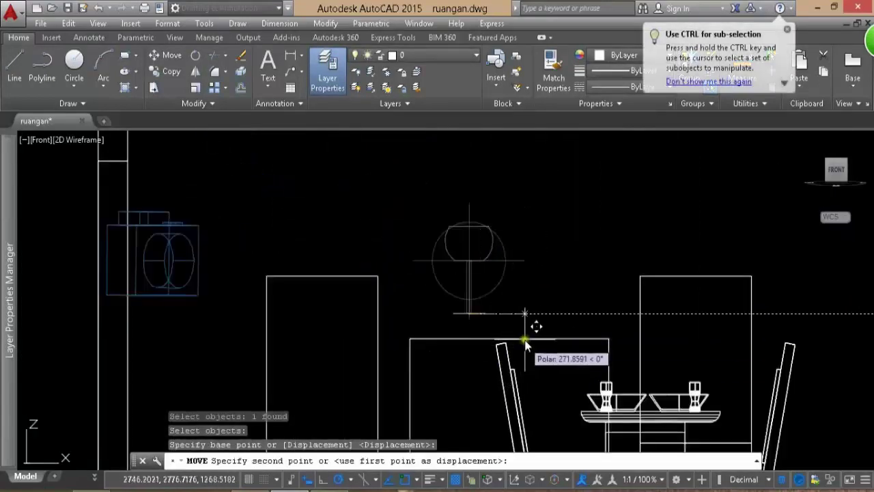
click(607, 337)
scroll(610, 332, up, 2)
key(Return)
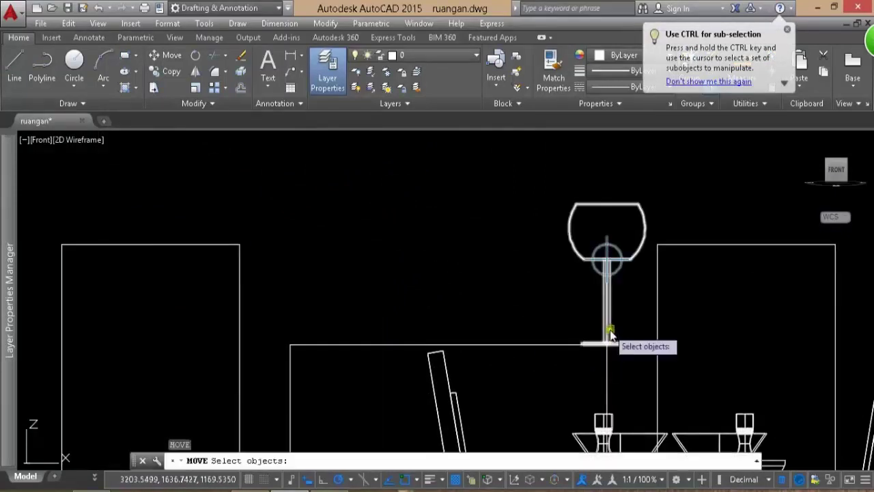
click(610, 333)
key(Return)
click(556, 309)
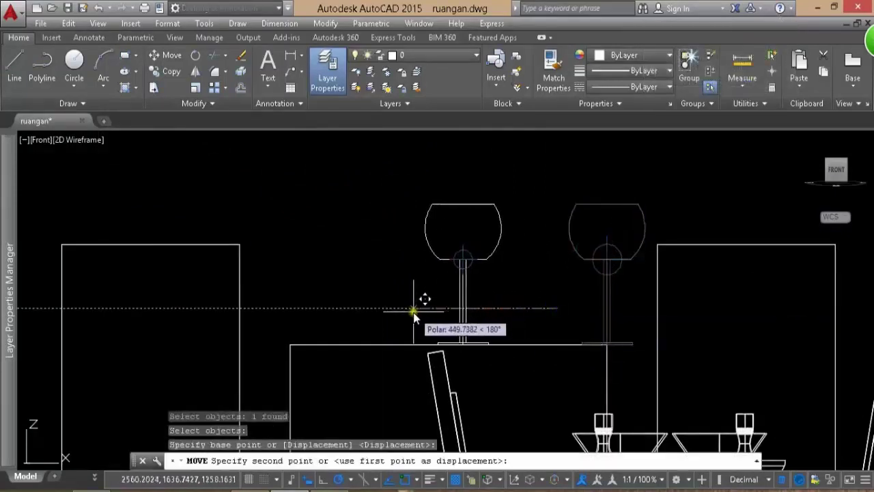
click(399, 313)
- In Top view, move the lamp over the middle cabinet, then return to Front view
click(840, 160)
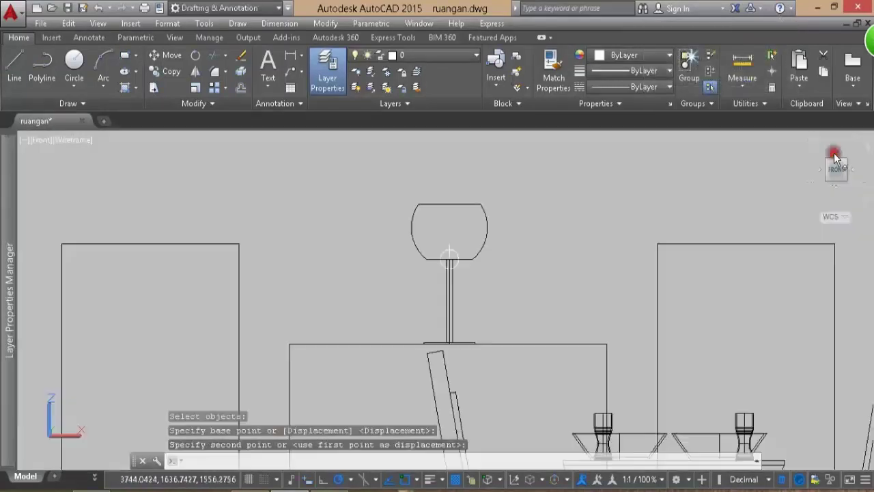
scroll(448, 200, up, 2)
scroll(477, 189, up, 3)
scroll(477, 188, up, 2)
text(m)
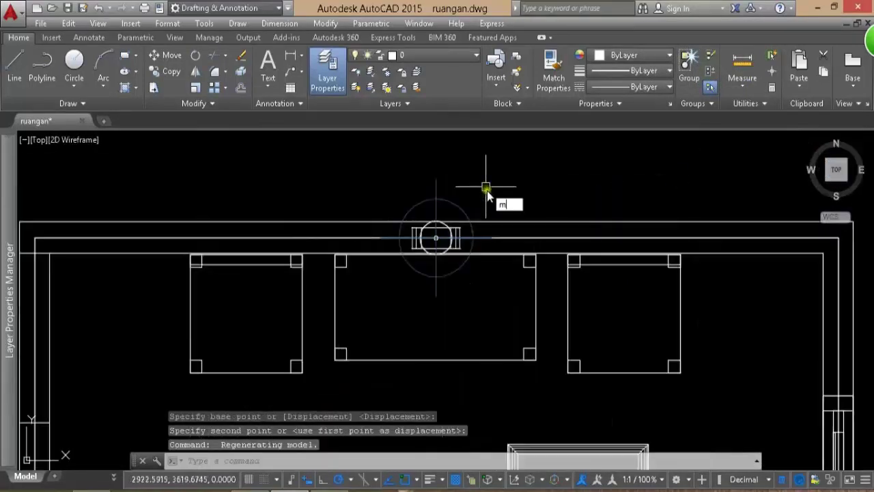
key(Return)
click(447, 204)
key(Return)
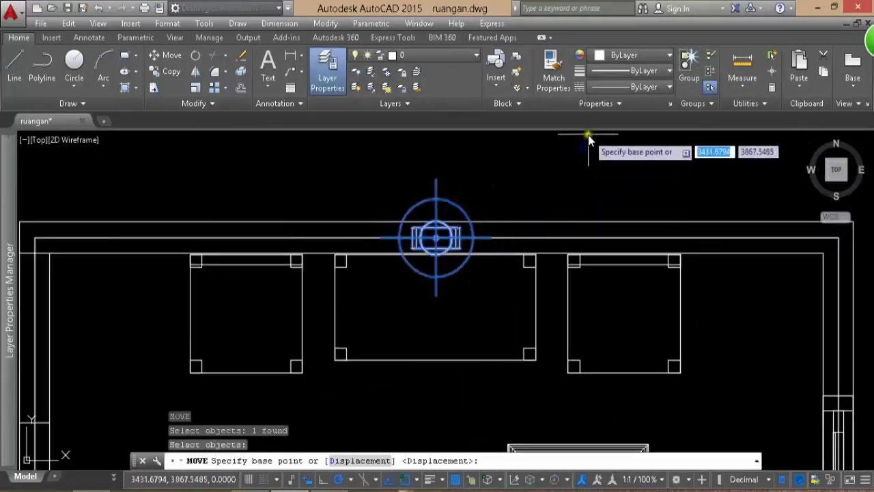
click(587, 135)
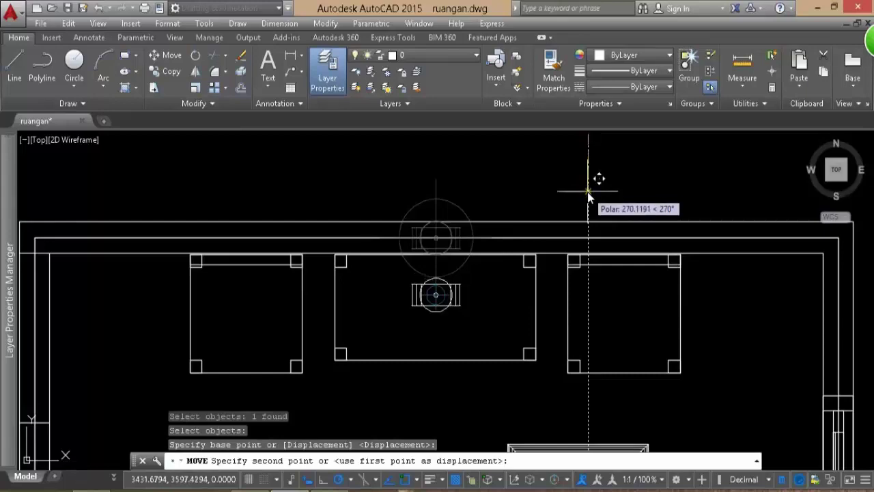
click(587, 192)
scroll(512, 180, down, 2)
scroll(512, 179, down, 3)
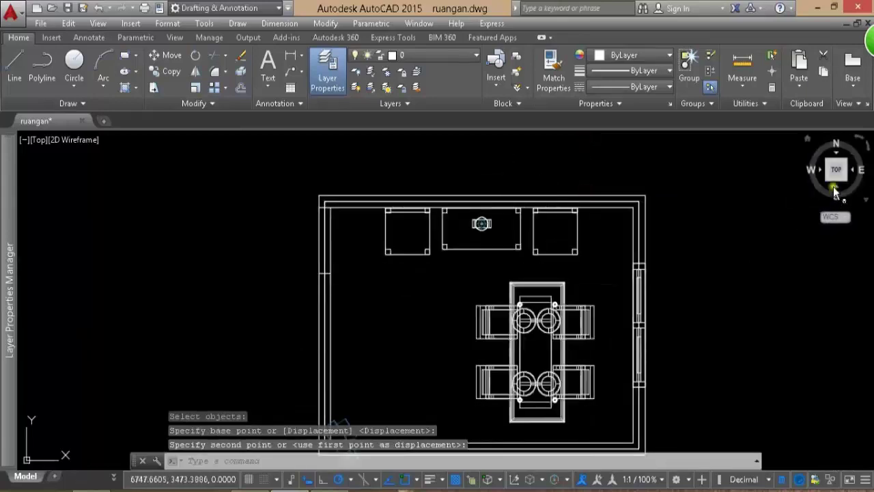
click(833, 186)
scroll(497, 347, up, 2)
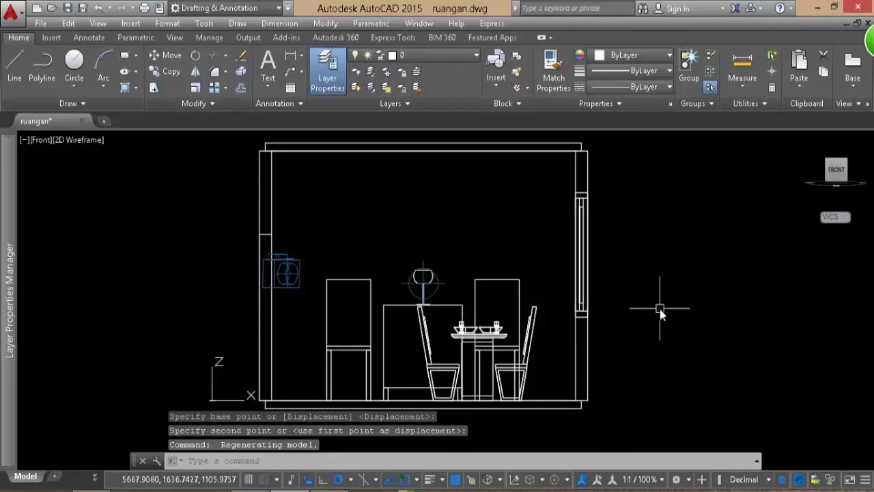
- Insert lukisan.dwg as a redefined block, placing the painting above and right of the lamp
text(inse)
key(Return)
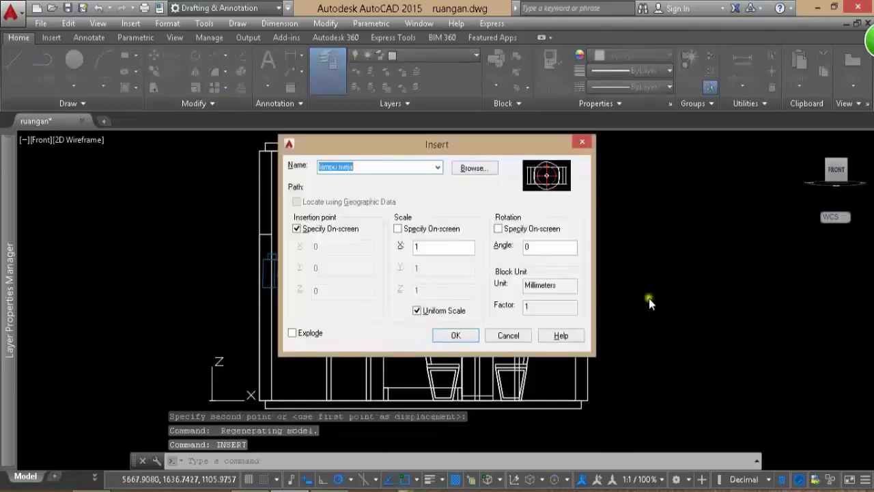
click(472, 170)
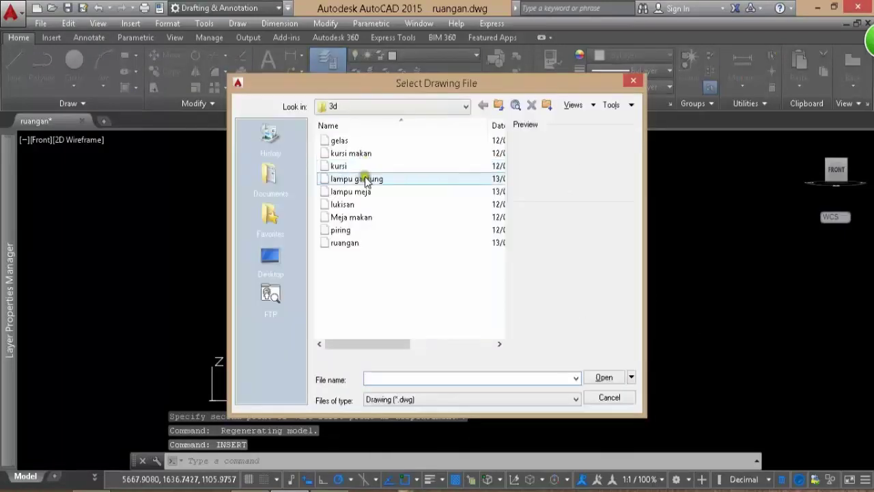
click(365, 205)
click(604, 378)
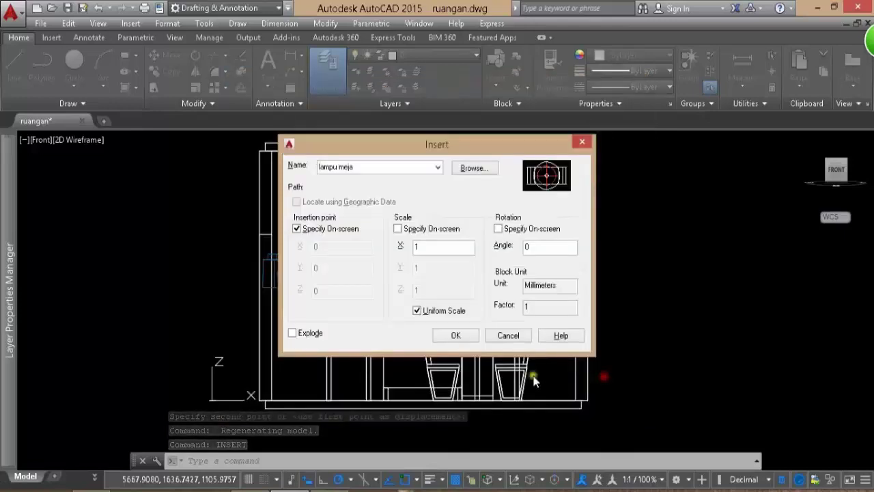
click(454, 338)
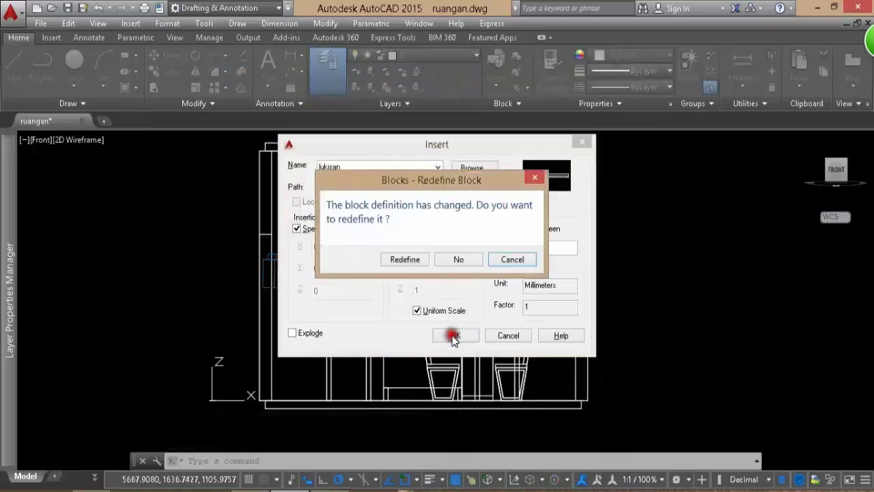
click(424, 257)
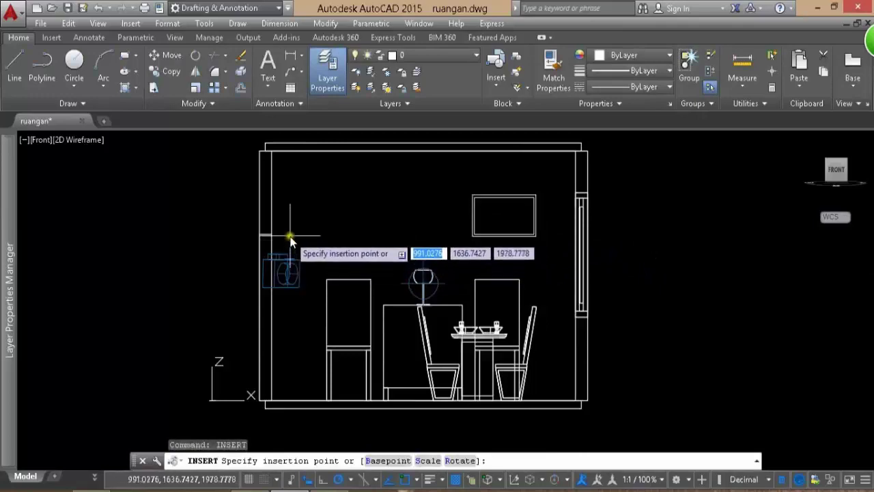
click(459, 218)
click(837, 162)
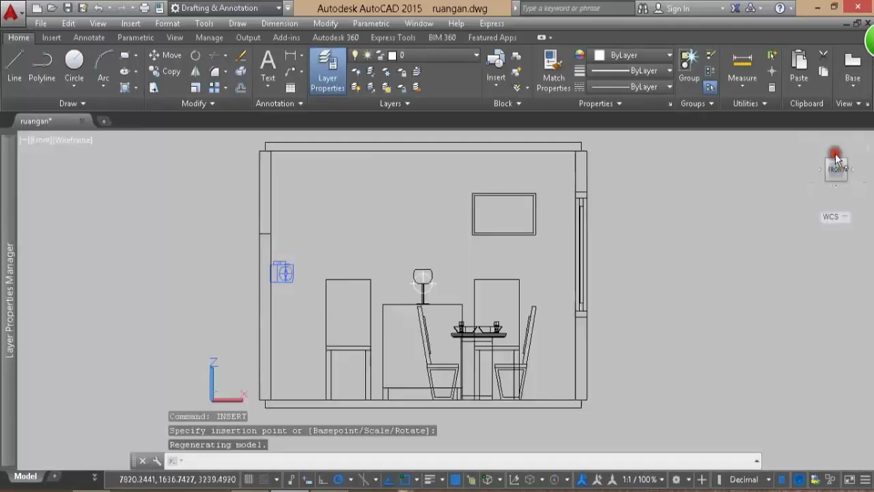
scroll(536, 253, up, 5)
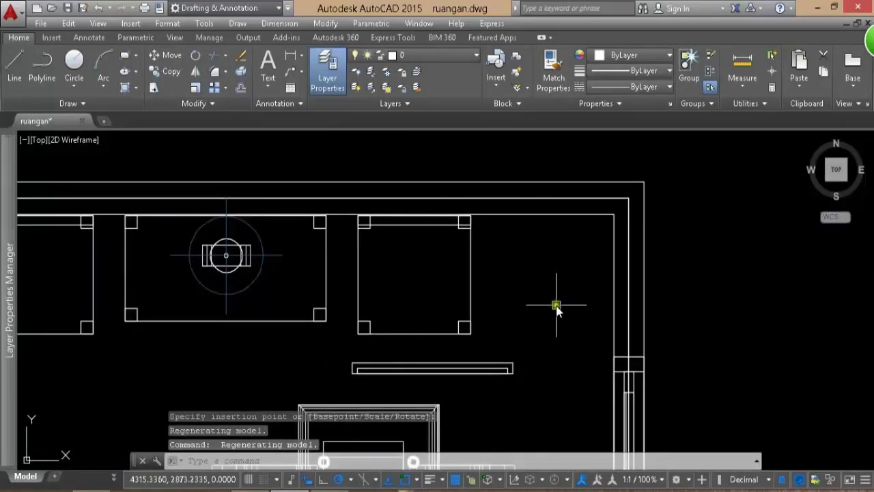
- In Top view, move the painting back flush against the back wall
text(m)
key(Return)
click(513, 362)
key(Return)
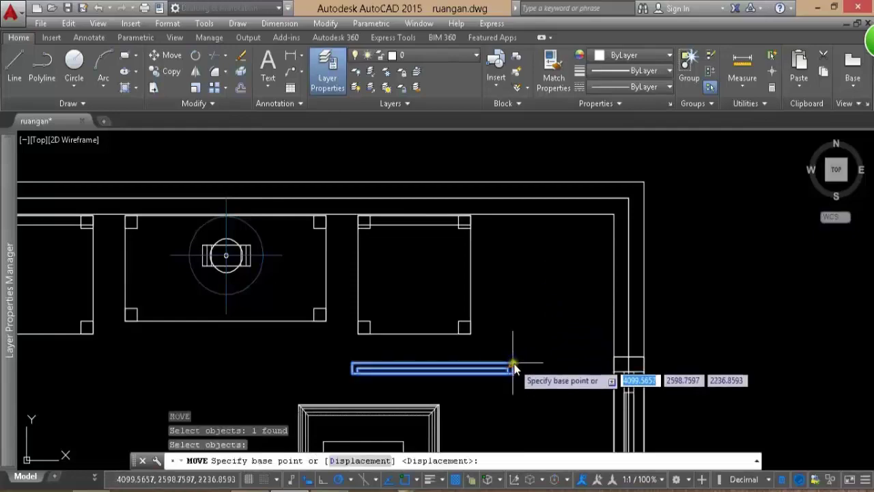
click(515, 359)
click(614, 217)
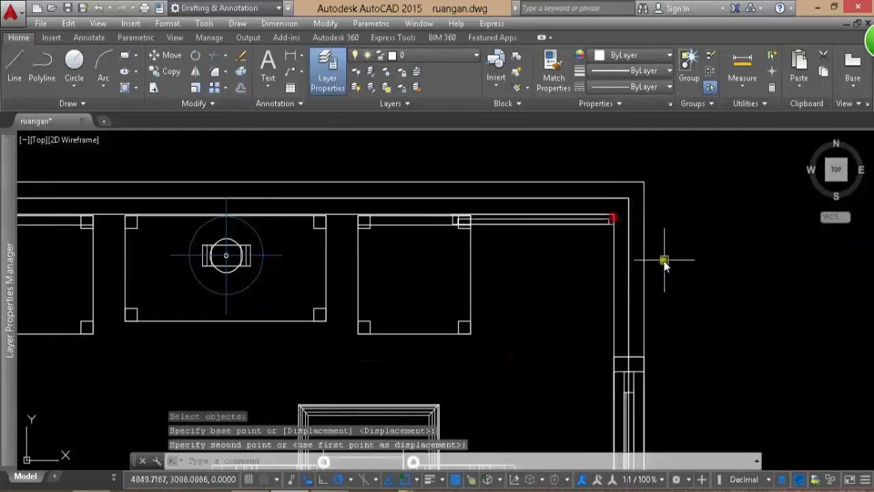
- In Front view, move the painting to line up horizontally with the cabinet
click(837, 191)
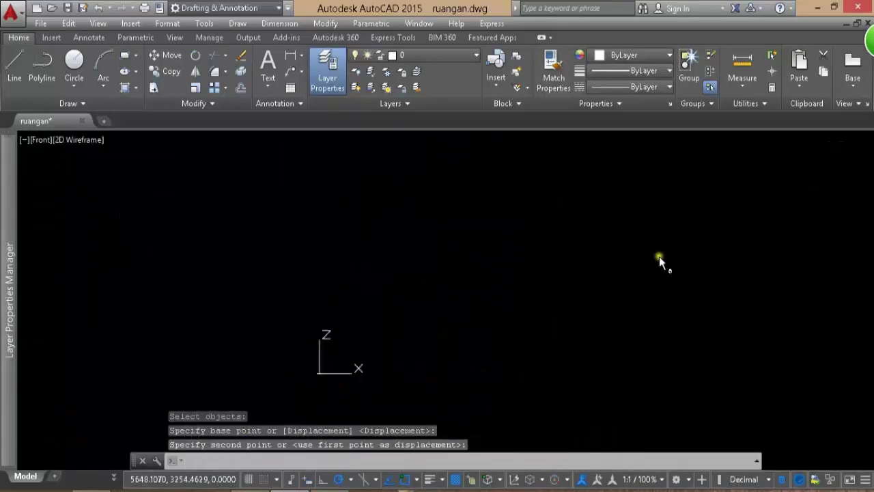
text(m)
key(Return)
click(516, 357)
scroll(514, 370, down, 2)
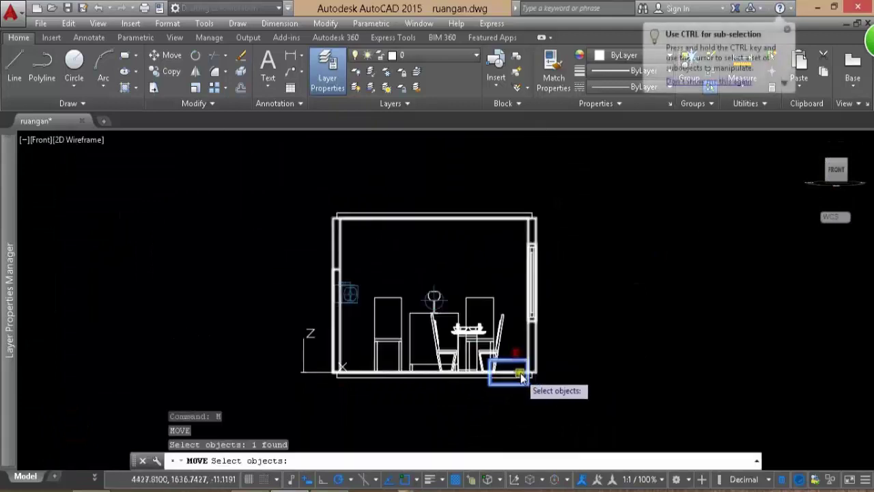
key(Return)
click(591, 370)
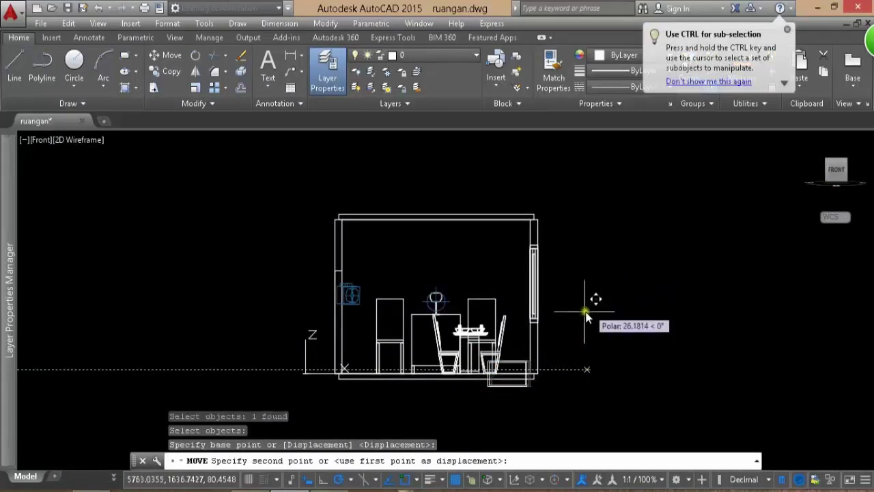
click(515, 428)
- In a 3D orbit view, raise the painting about 2155 units up onto the back wall
key(Return)
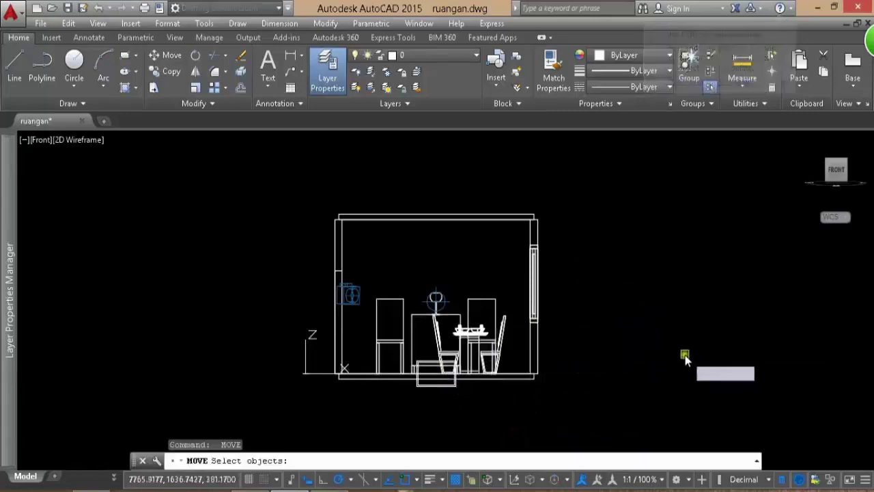
mouse_move(687, 357)
shift+middle_down()
mouse_move(653, 360)
mouse_move(627, 381)
shift+middle_up()
scroll(384, 409, up, 2)
mouse_move(385, 410)
shift+middle_down()
mouse_move(416, 379)
mouse_move(514, 361)
mouse_move(503, 369)
shift+middle_up()
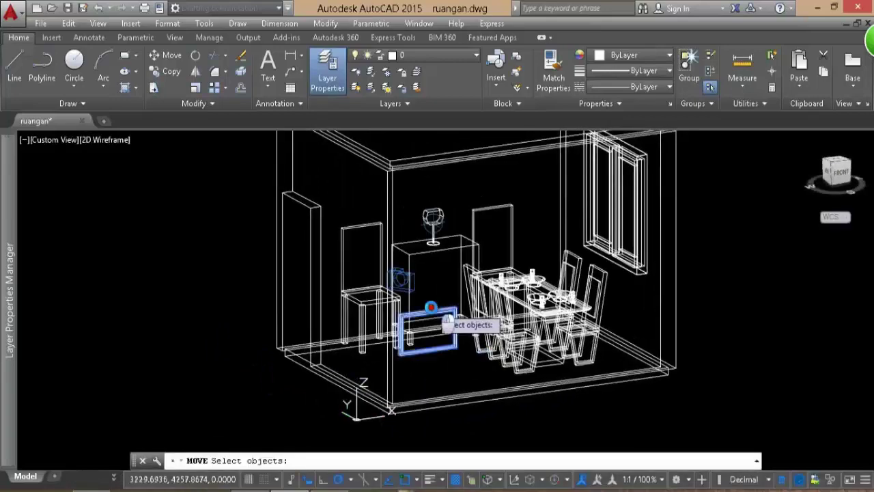
click(409, 310)
scroll(457, 341, down, 2)
scroll(629, 310, up, 2)
key(Return)
click(698, 361)
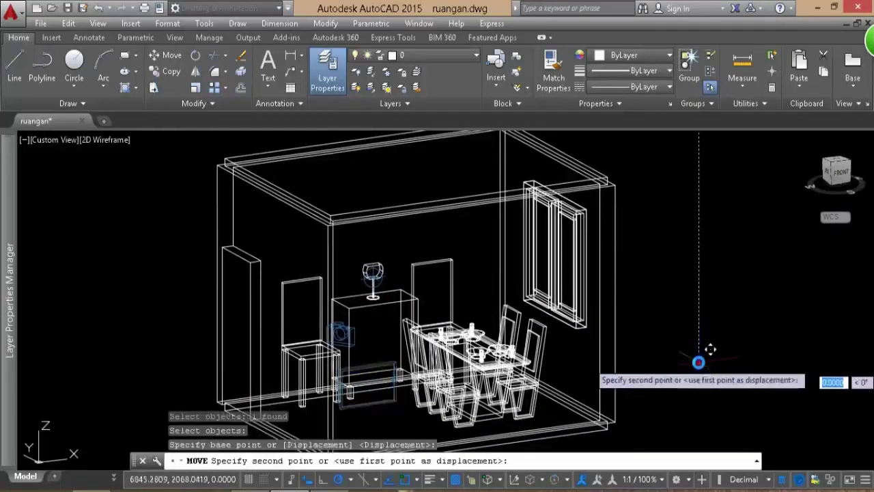
click(704, 202)
mouse_move(703, 301)
shift+middle_down()
mouse_move(691, 284)
mouse_move(646, 281)
mouse_move(690, 258)
mouse_move(696, 287)
mouse_move(724, 293)
shift+middle_up()
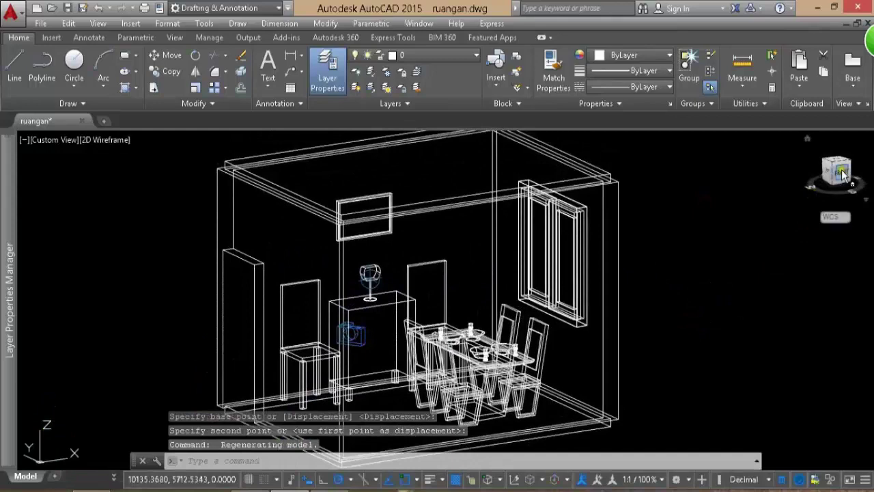
click(842, 174)
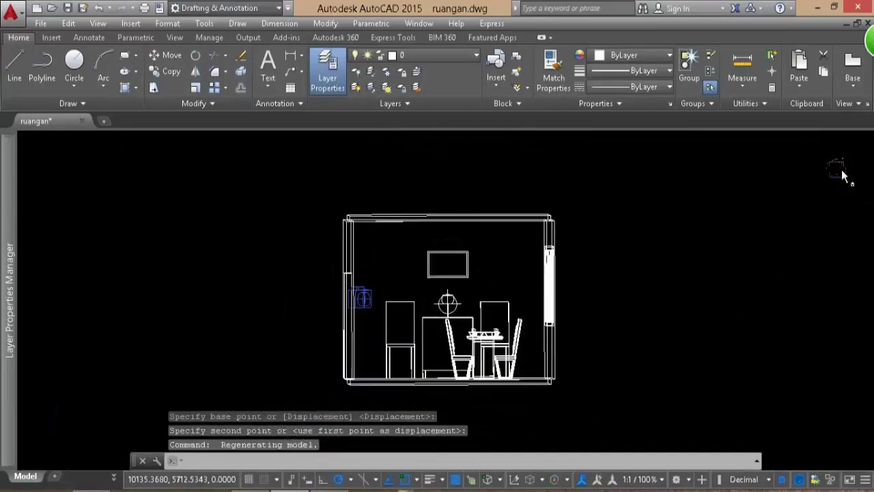
- Insert the lampu gantung drawing as a redefined block and place it in the room
text(ins)
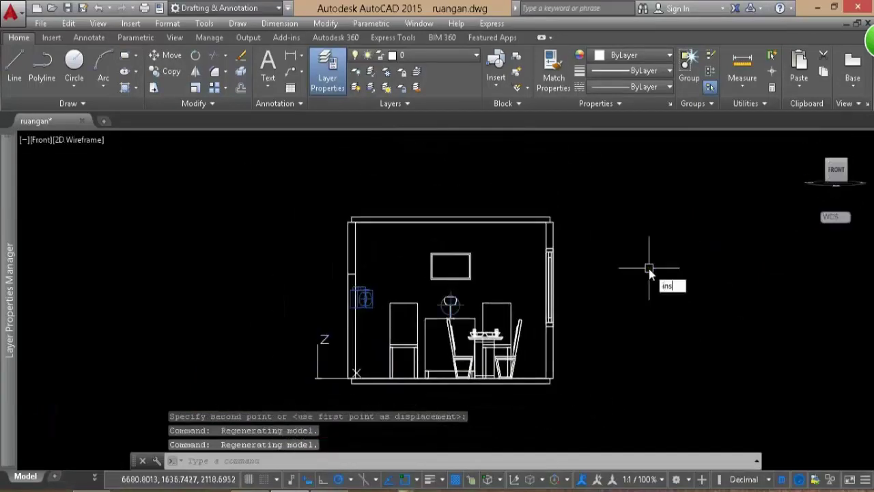
key(Return)
click(474, 168)
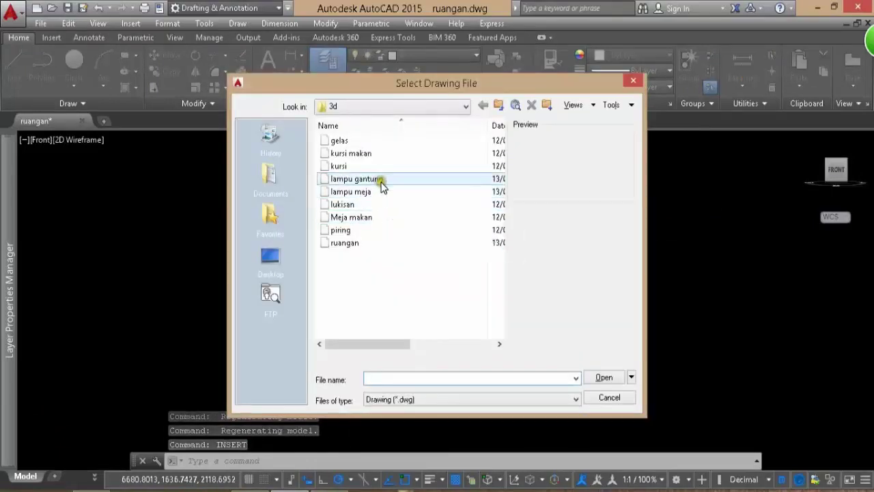
click(381, 179)
click(598, 378)
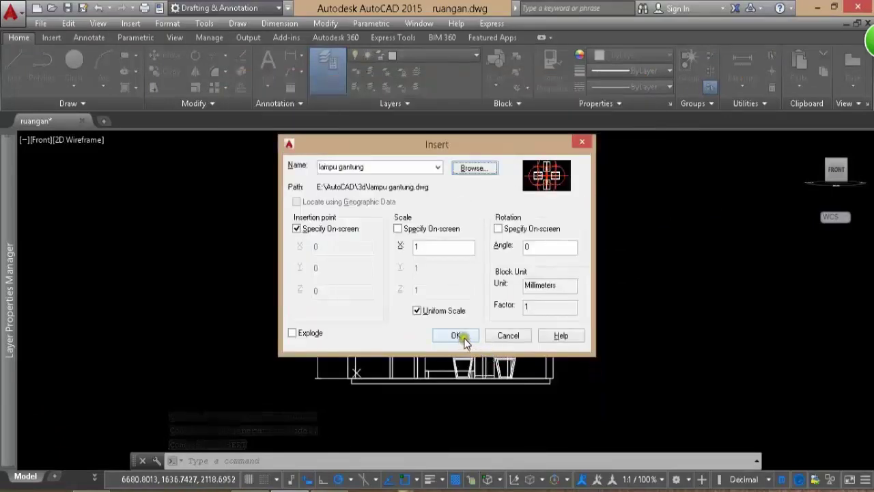
click(456, 336)
click(405, 259)
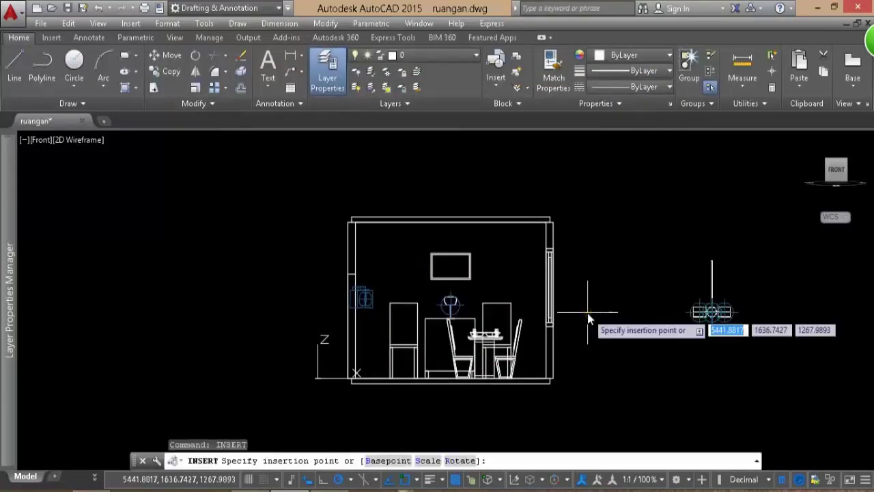
click(324, 273)
mouse_move(836, 167)
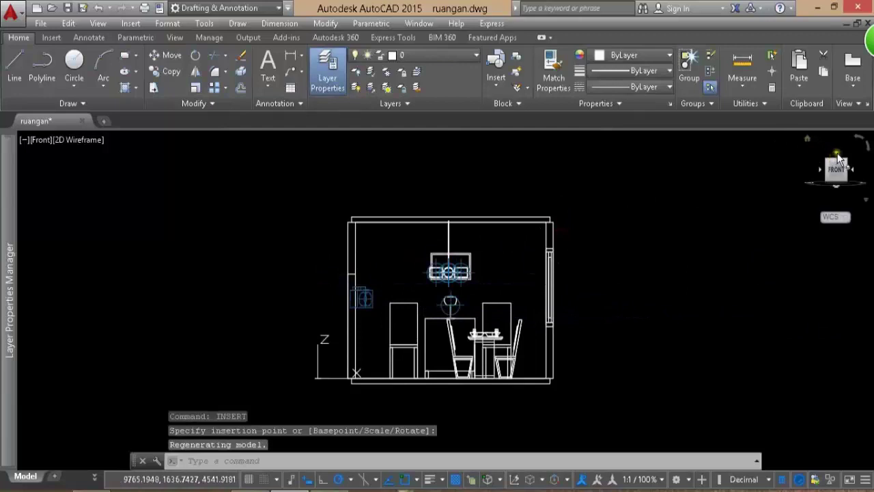
scroll(460, 234, up, 4)
scroll(448, 215, up, 1)
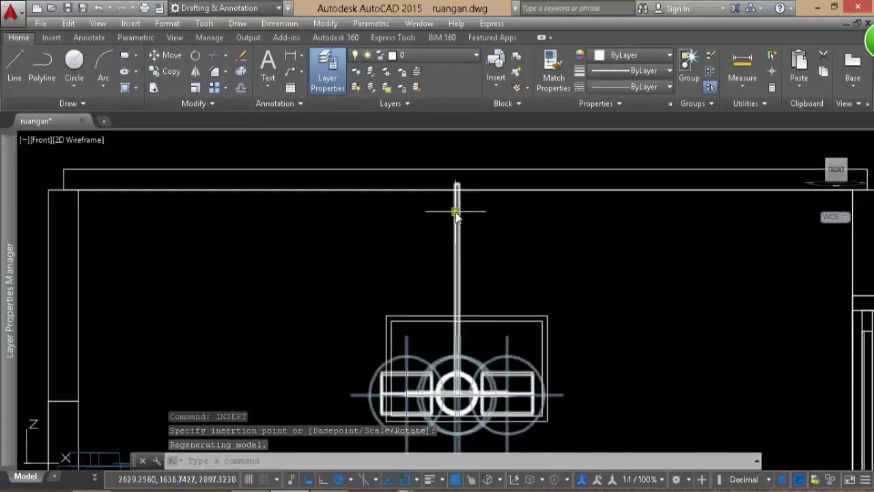
- Move the hanging lamp up so its pole top meets the ceiling
text(m)
key(Return)
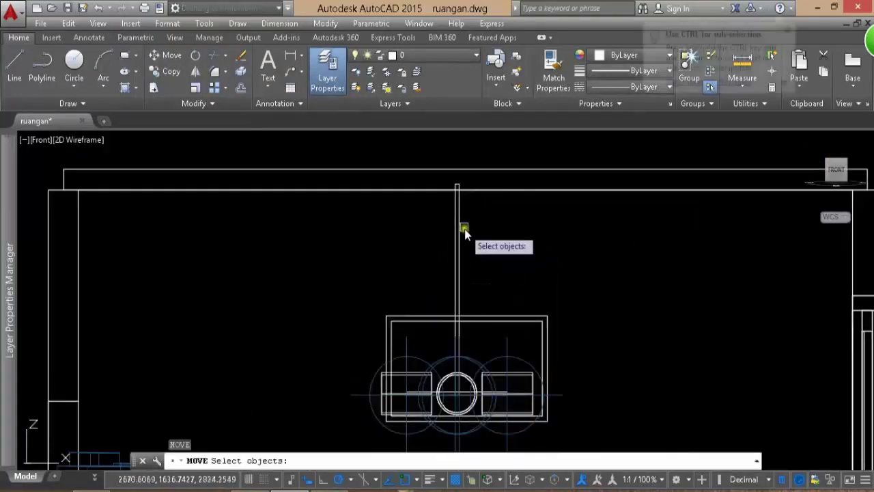
click(464, 229)
scroll(461, 205, up, 3)
scroll(478, 246, up, 2)
key(Return)
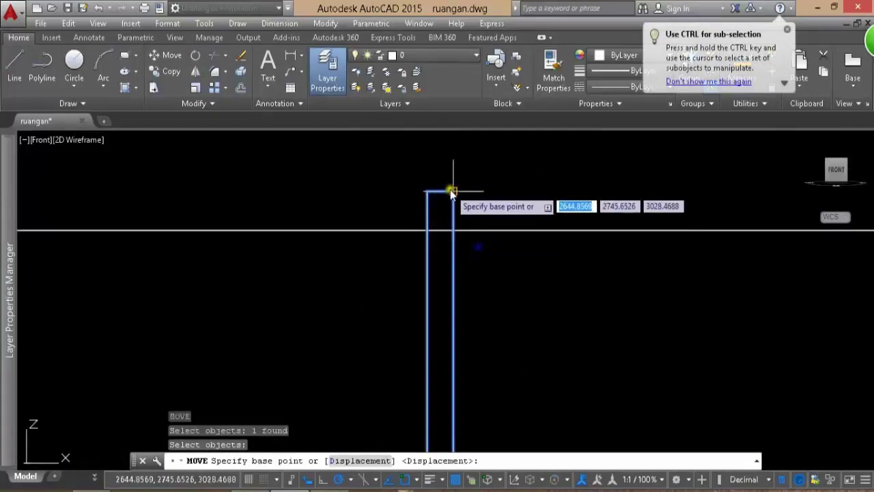
click(451, 193)
click(453, 233)
scroll(453, 233, down, 5)
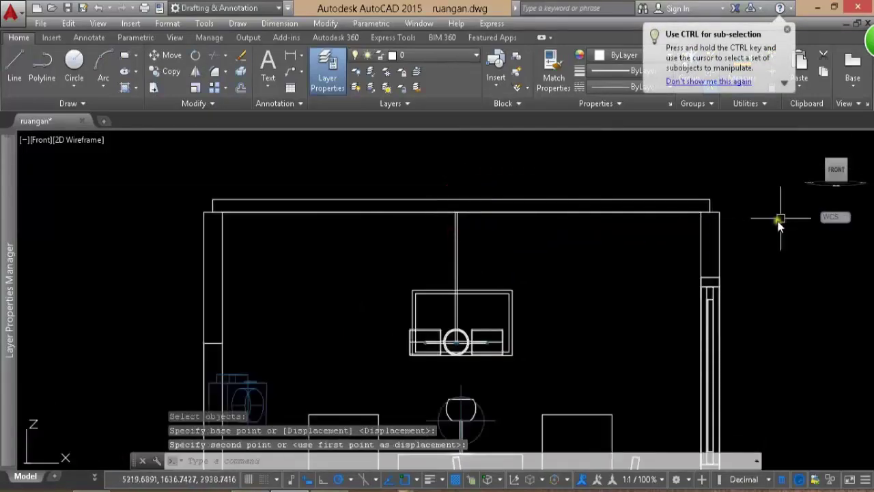
click(839, 154)
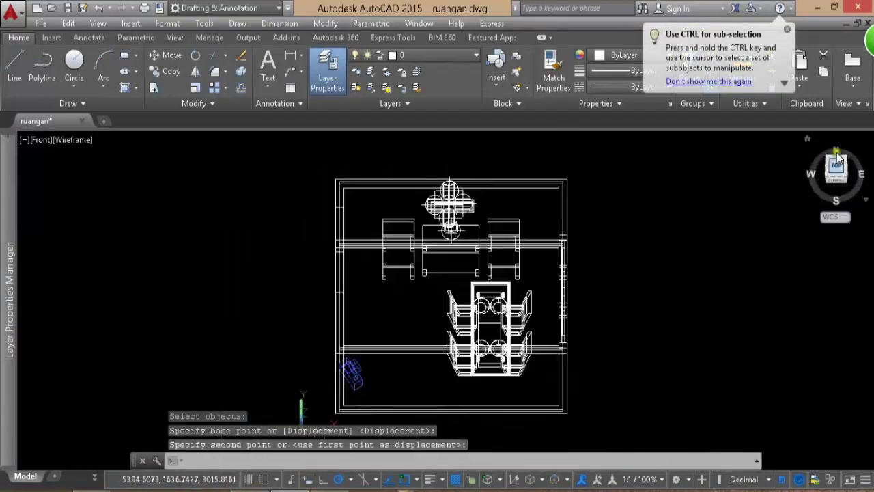
- Move the hanging lamp off the back wall to beside the dining table's left end
text(m)
key(Return)
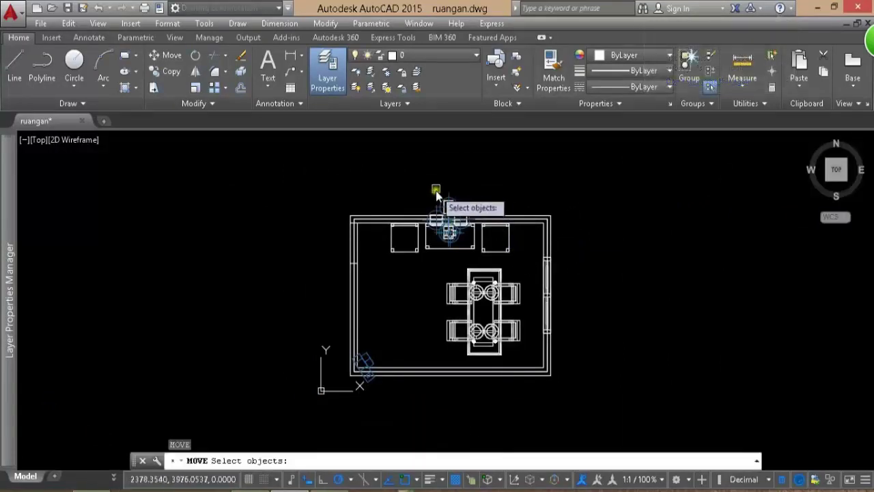
click(446, 211)
key(Return)
click(636, 218)
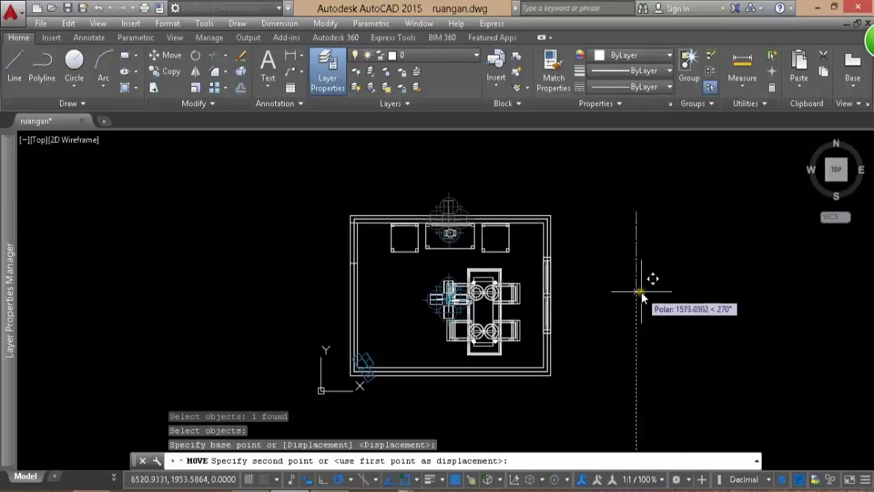
click(641, 292)
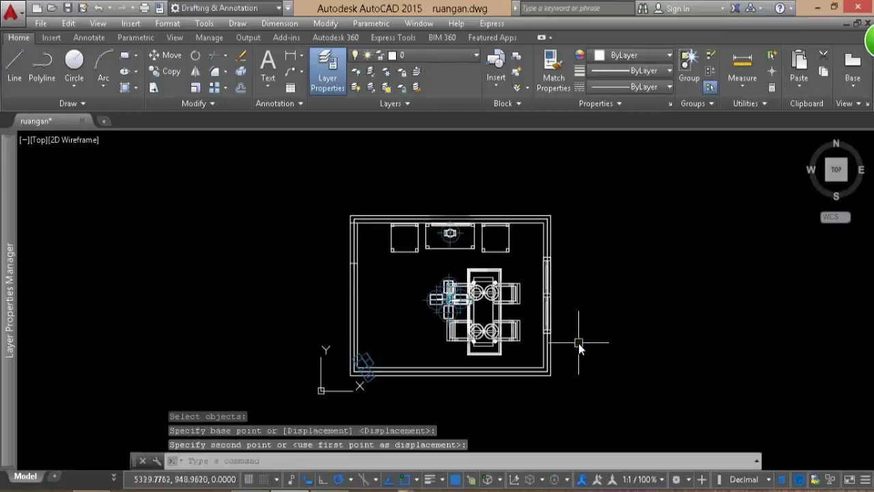
- Preview the camera's view in the Realistic visual style, then close the preview window
click(364, 357)
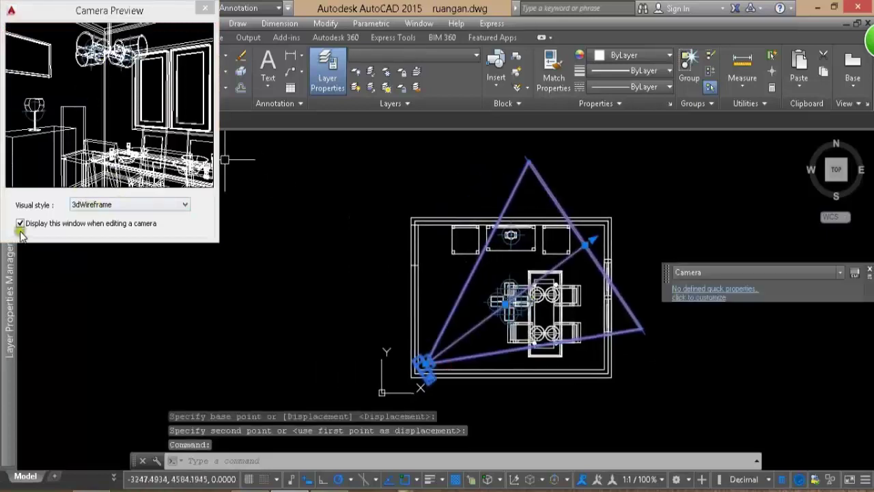
drag(117, 8, 153, 82)
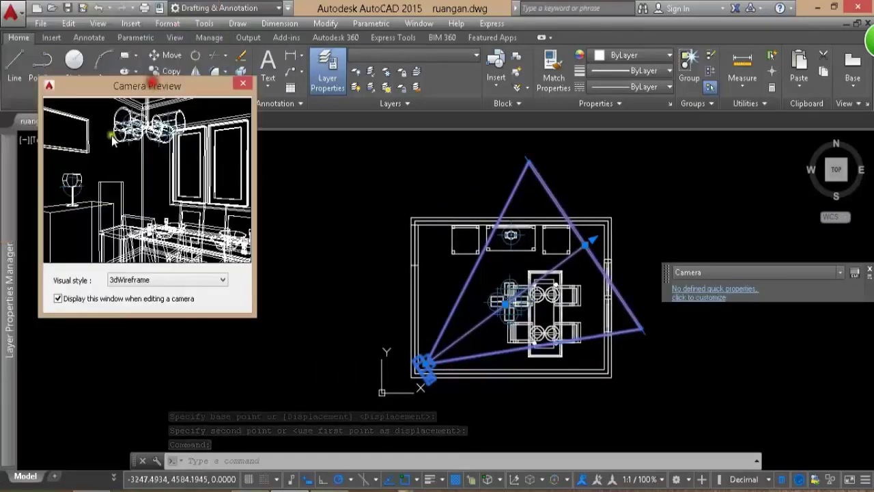
click(169, 280)
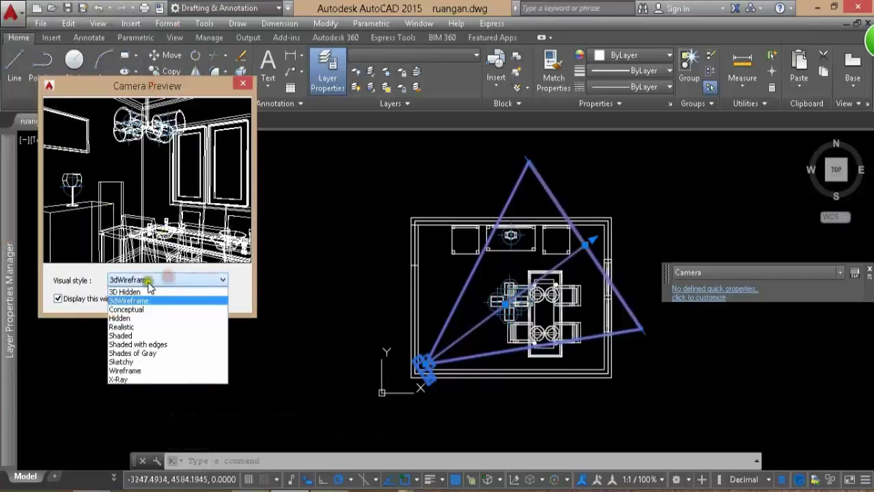
click(125, 328)
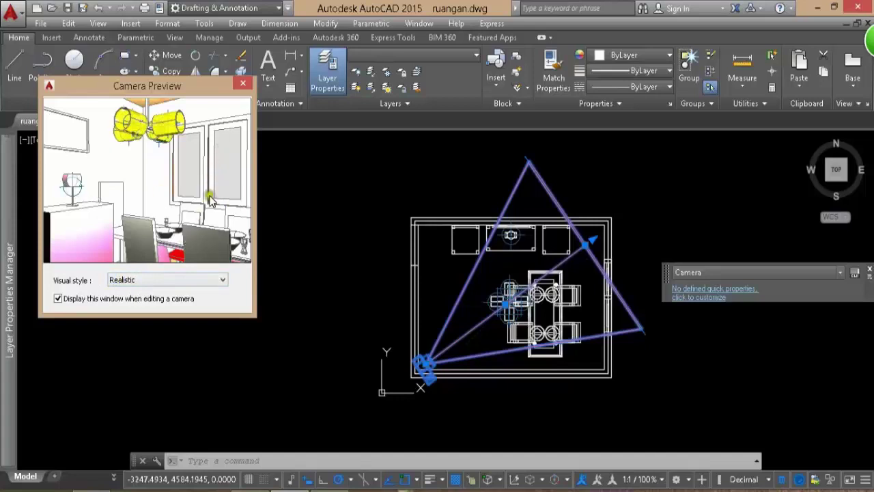
click(244, 86)
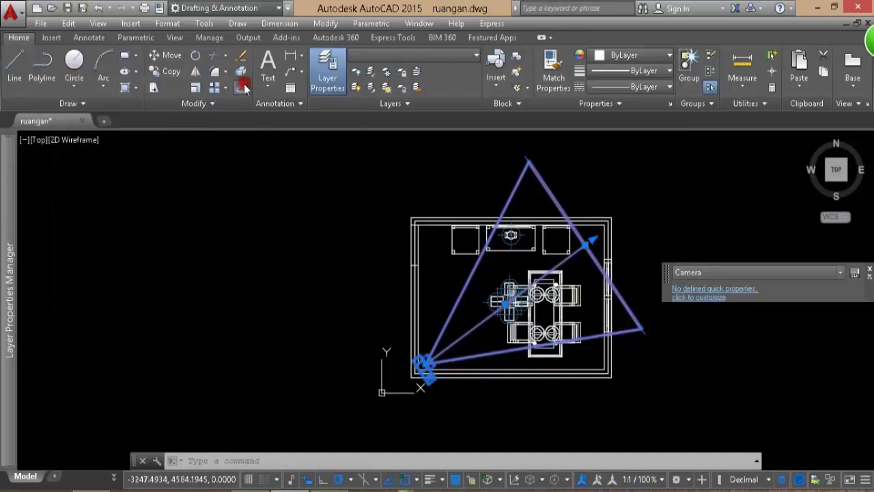
- Deselect the camera, save the drawing, and pan the floor plan toward the centre
click(66, 11)
key(Escape)
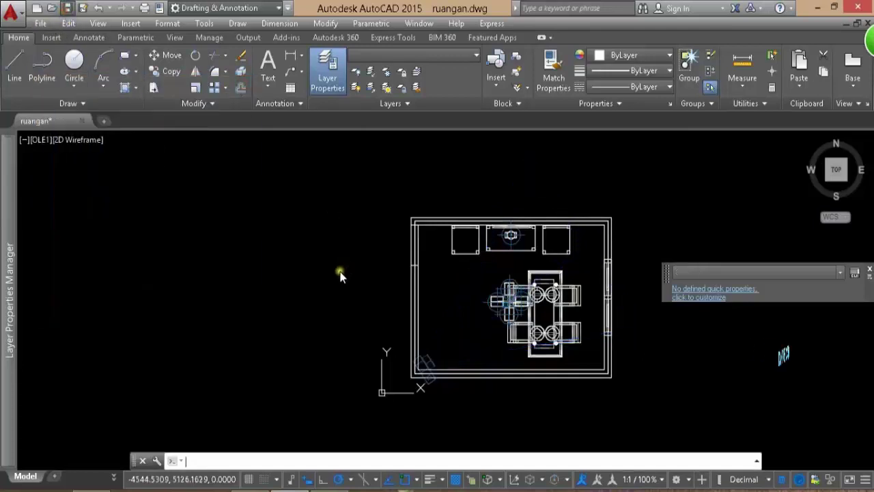
middle_drag(335, 283, 291, 283)
scroll(291, 284, up, 2)
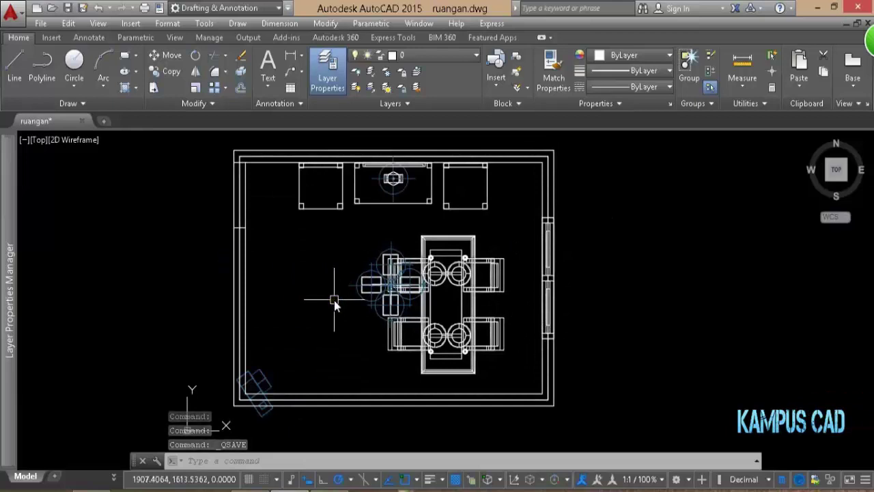
- Switch to the 3D Modeling workspace with the whole room plan in view
click(220, 10)
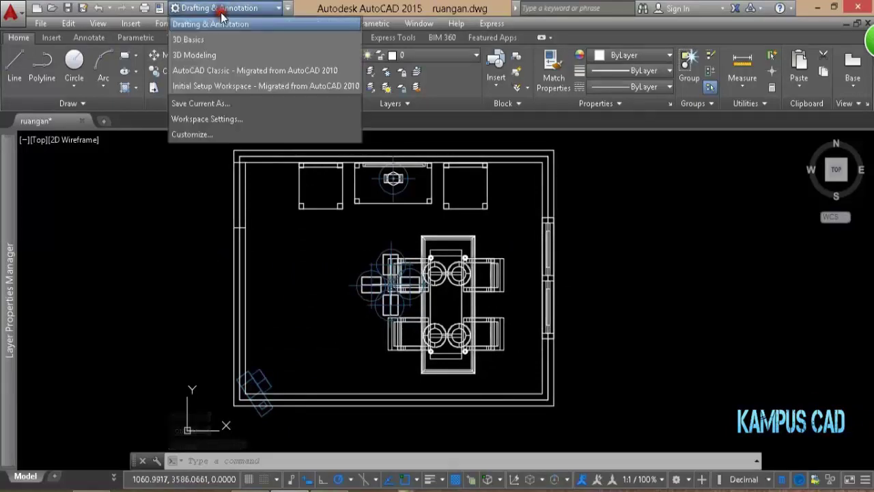
click(211, 67)
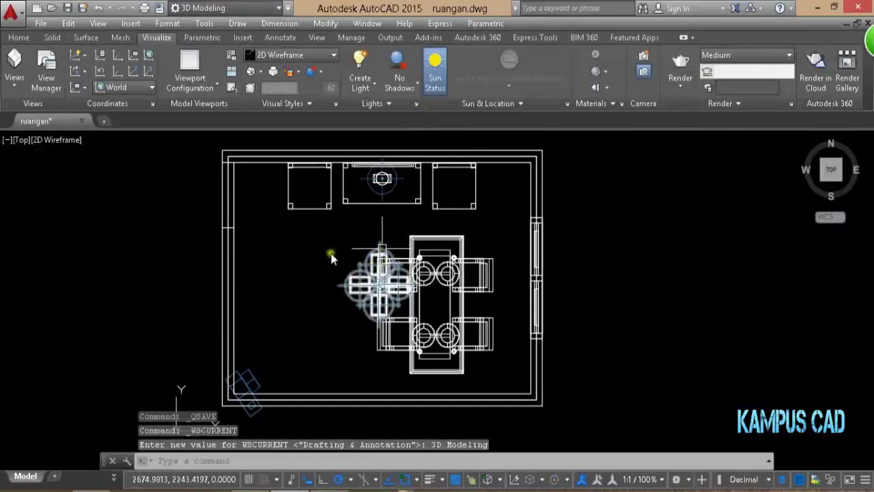
scroll(263, 251, down, 1)
scroll(274, 226, down, 2)
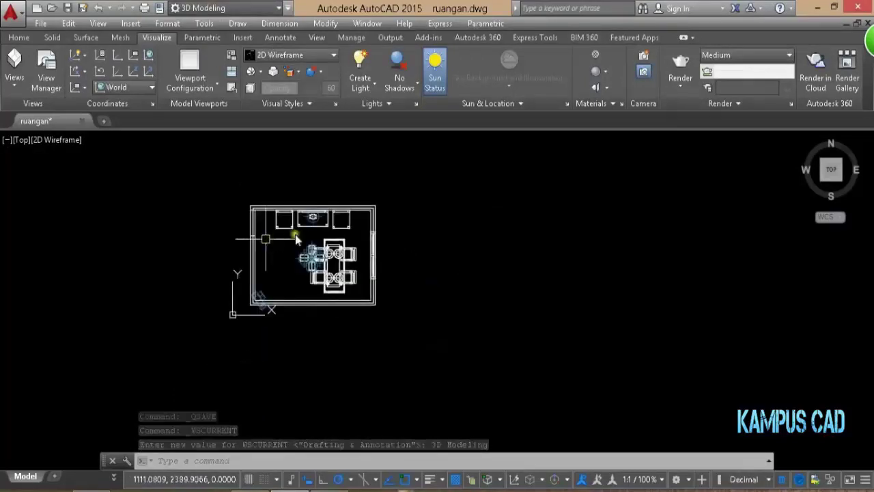
scroll(408, 234, up, 2)
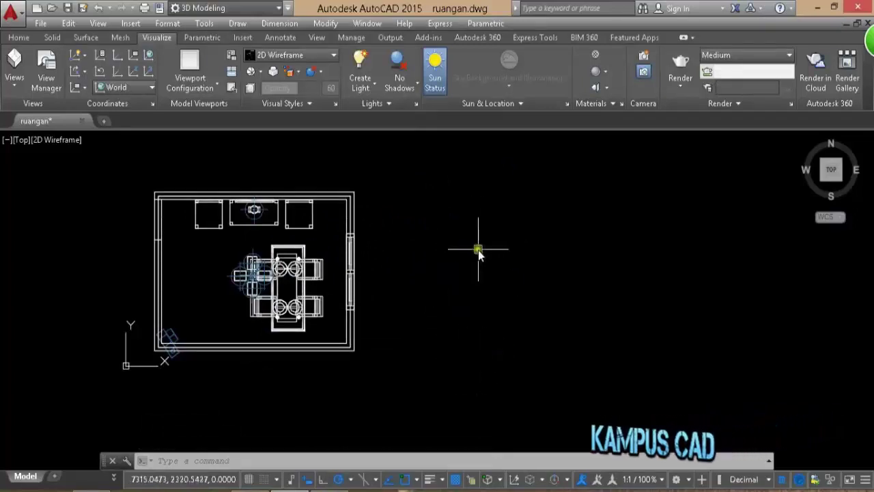
- Make the saved Camera1 view current to see the room in wireframe perspective
text(r)
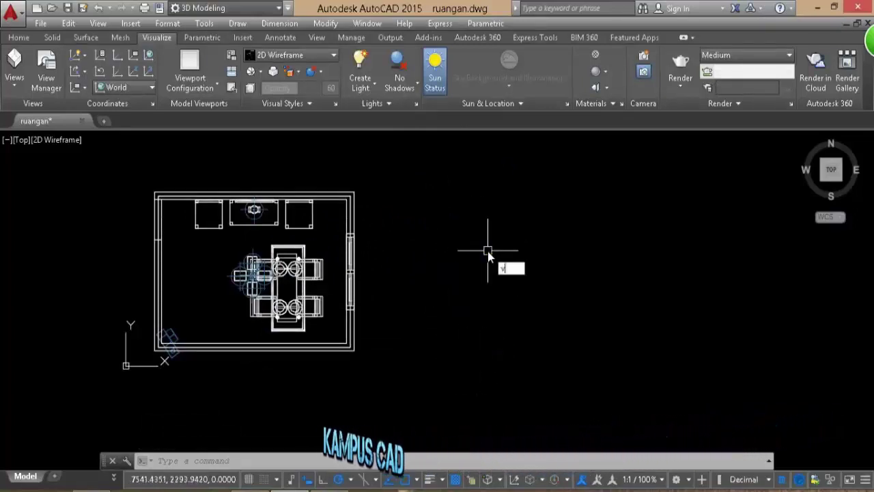
text(r)
key(Return)
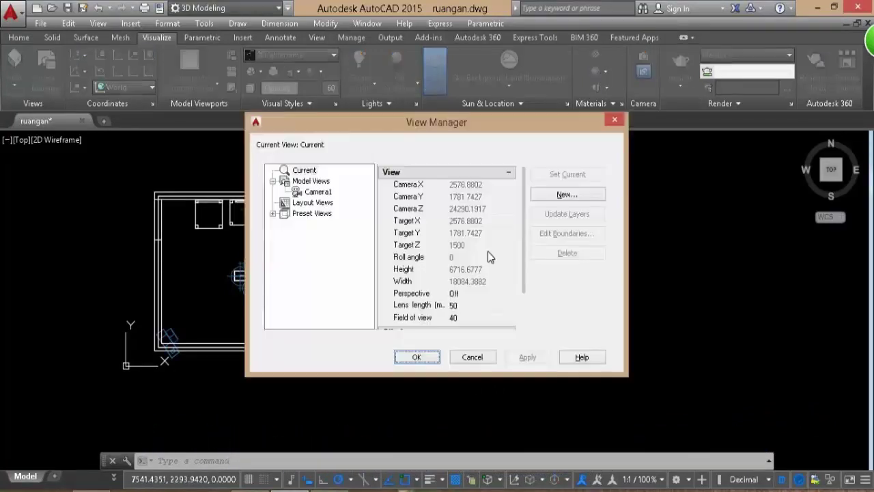
click(305, 192)
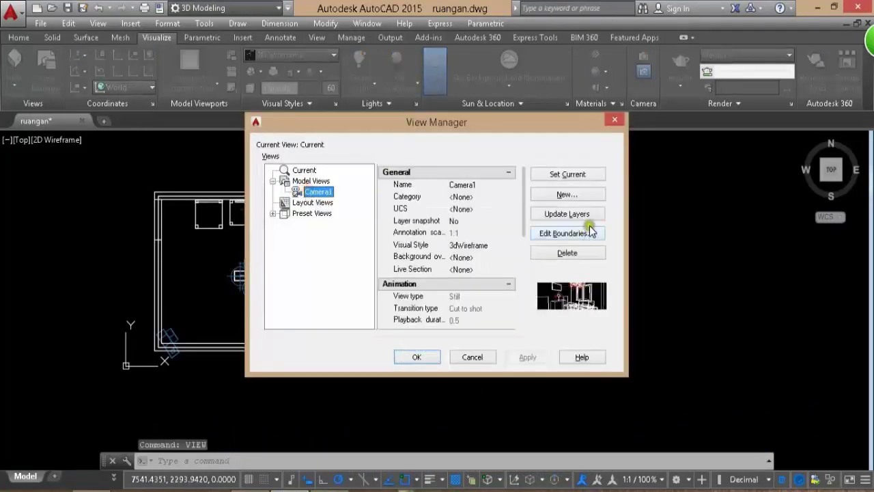
click(568, 174)
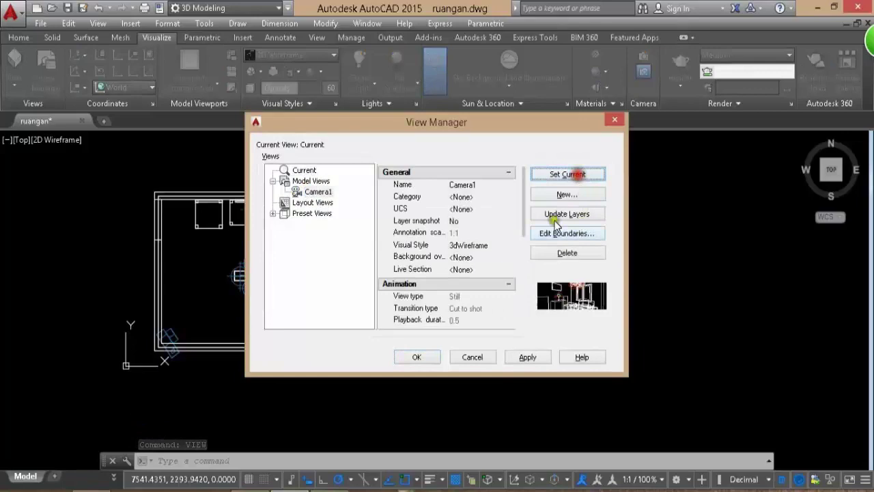
click(418, 356)
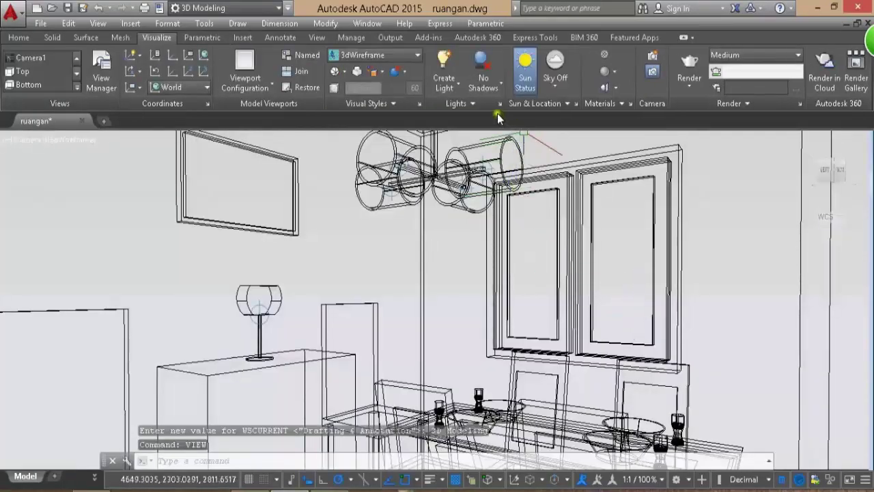
- Turn on full shadows and sky background with illumination
click(489, 77)
click(486, 161)
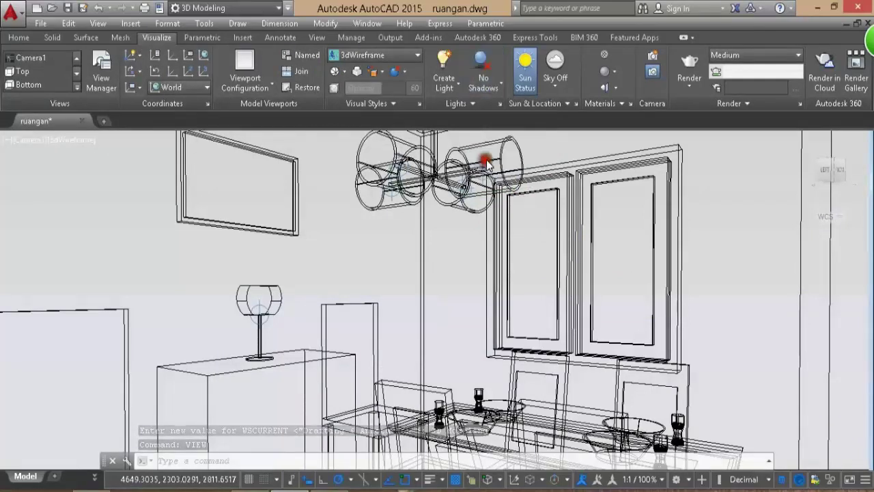
click(562, 87)
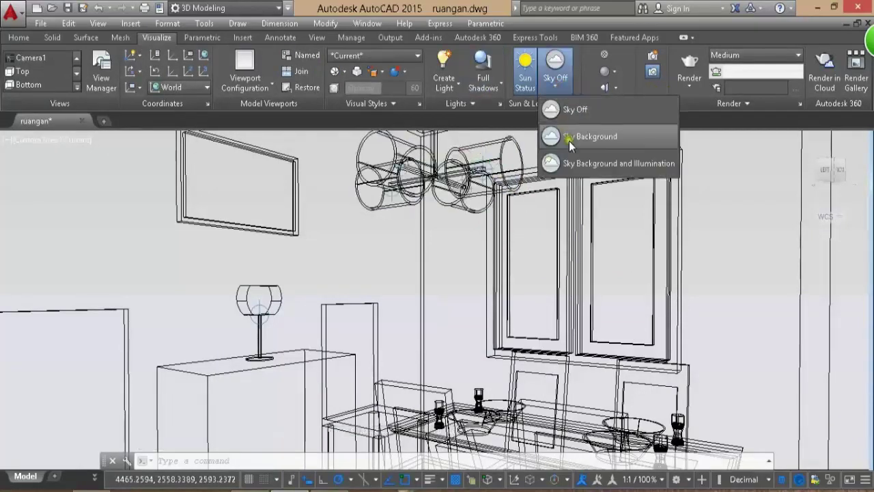
click(569, 161)
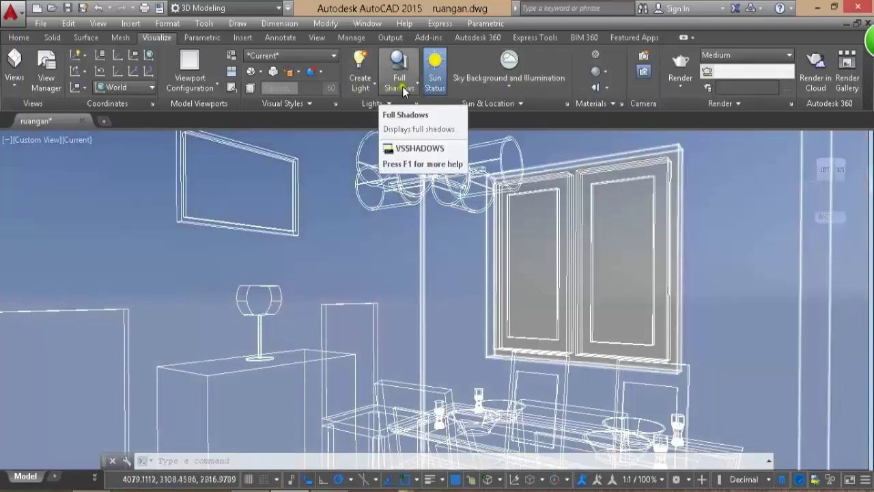
- Set the viewport's visual style to Realistic with VSCURRENT
click(396, 195)
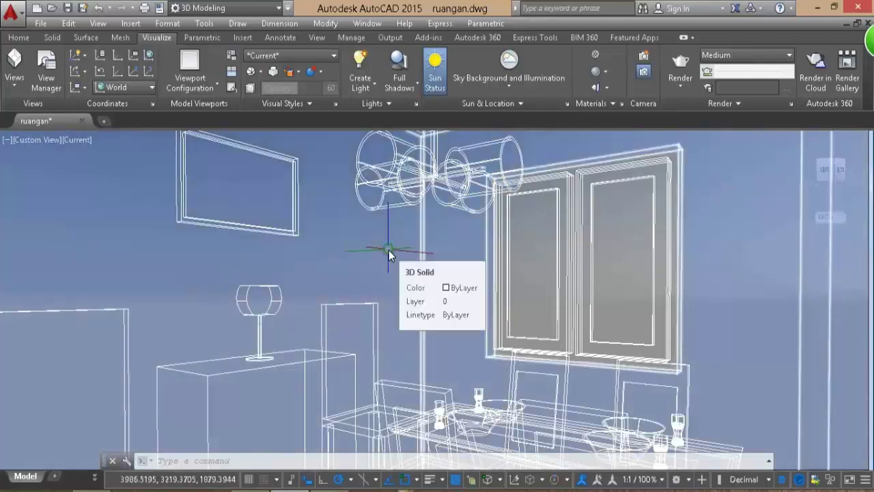
text(vs)
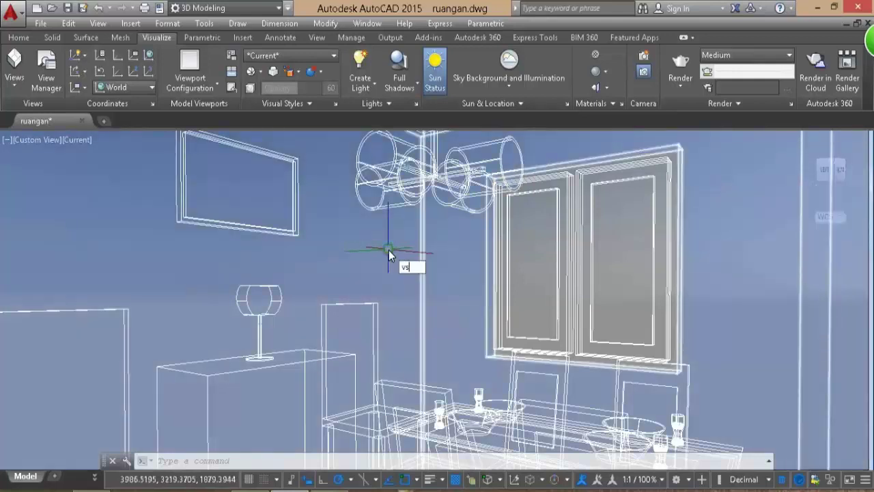
key(Escape)
text(vs)
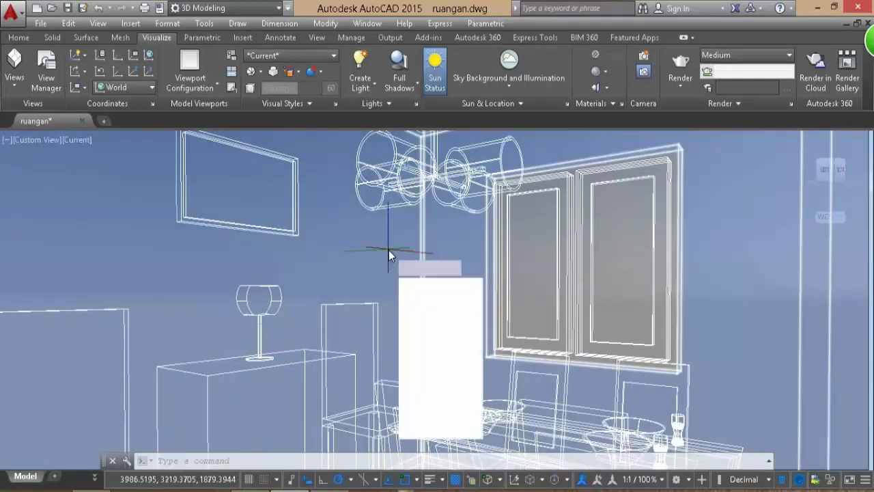
key(Return)
text(r)
key(Return)
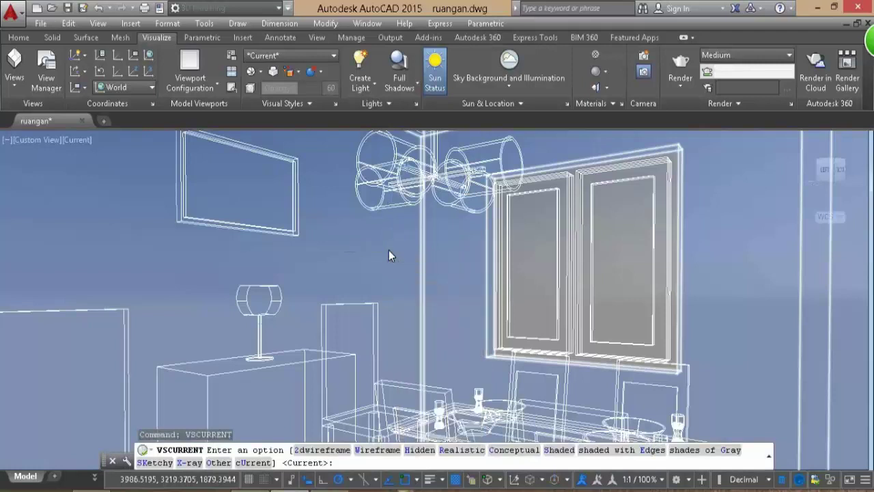